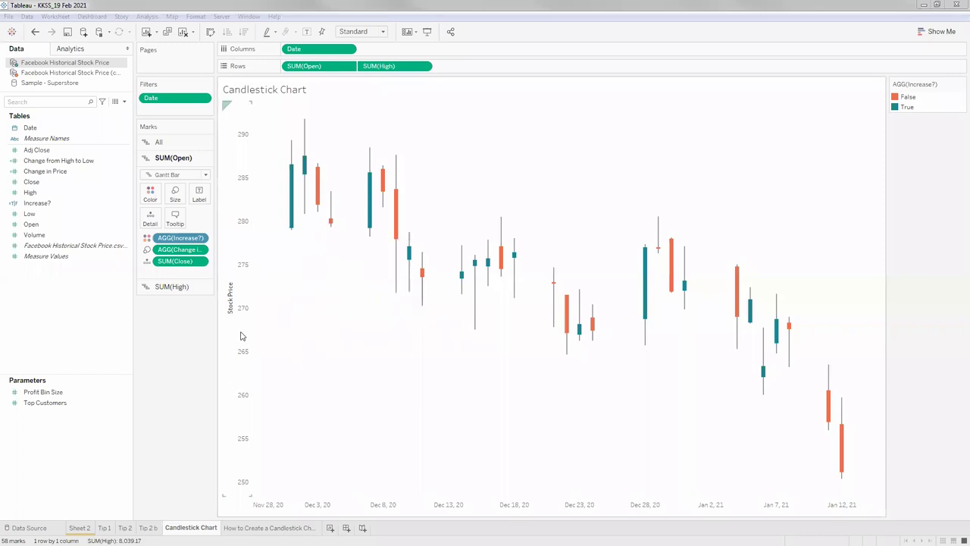
Step: Examine the open, close, high and low prices of the early December 2020 candles in the finished candlestick chart
mouse_move(369, 189)
mouse_move(295, 228)
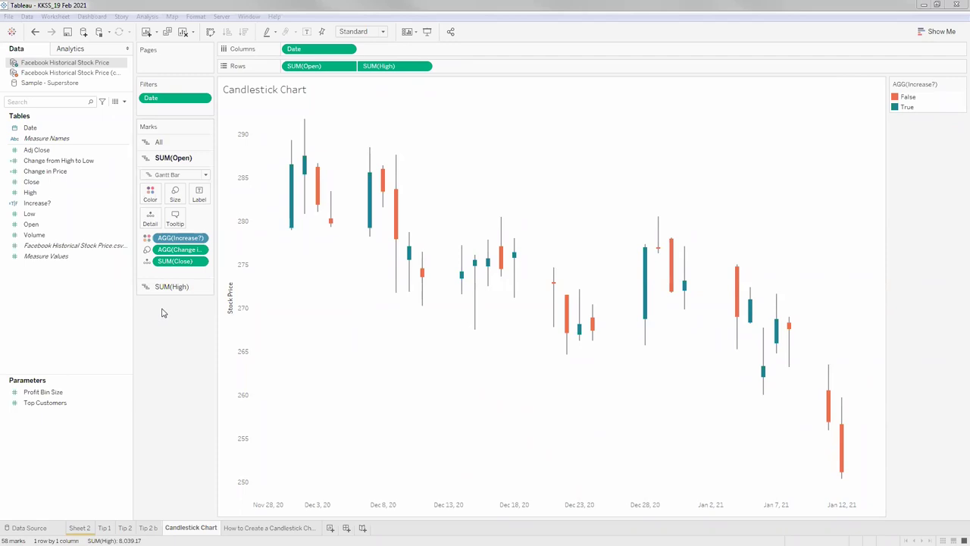
click(96, 213)
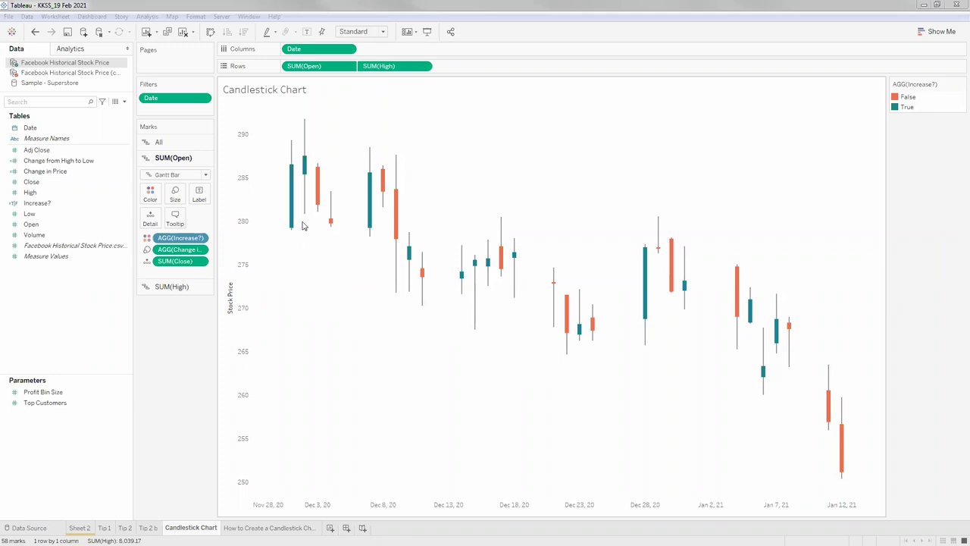
mouse_move(295, 162)
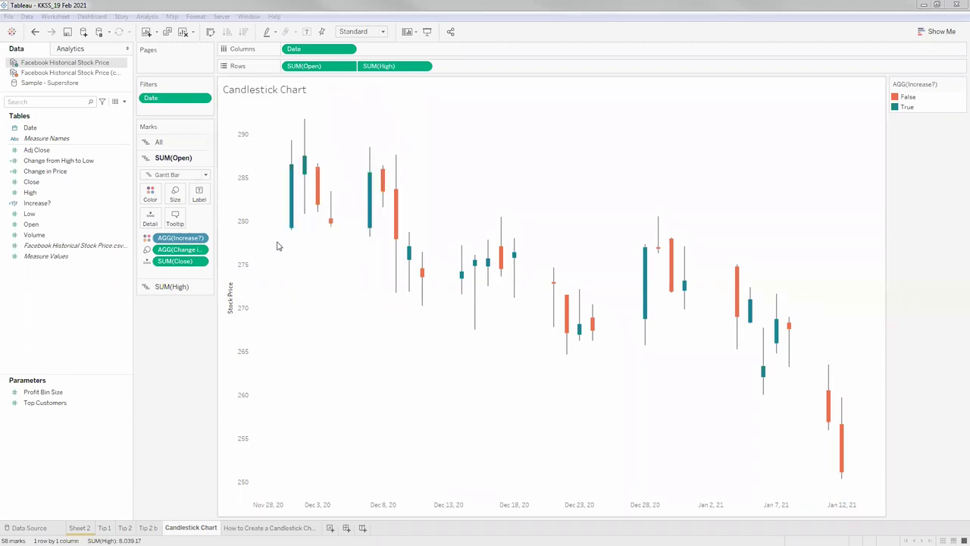
mouse_move(292, 240)
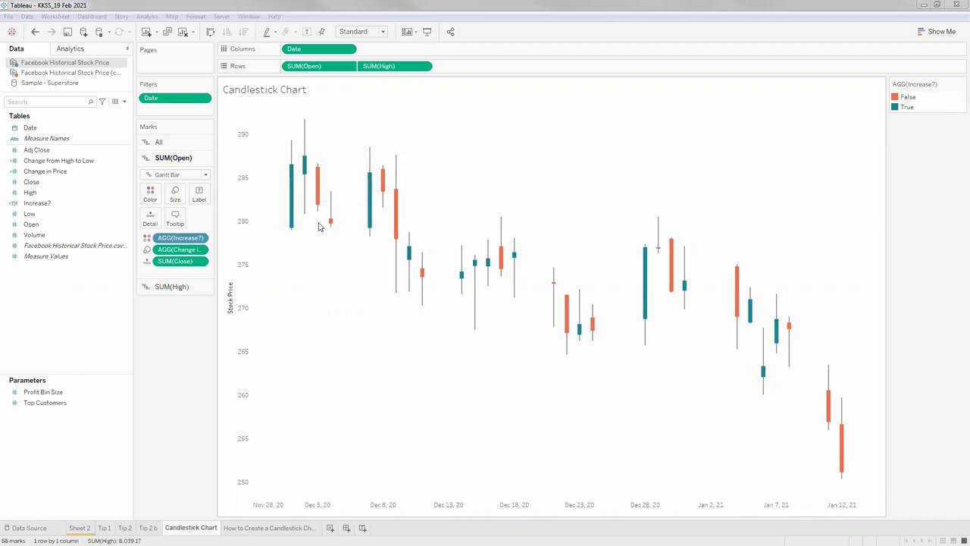
mouse_move(320, 203)
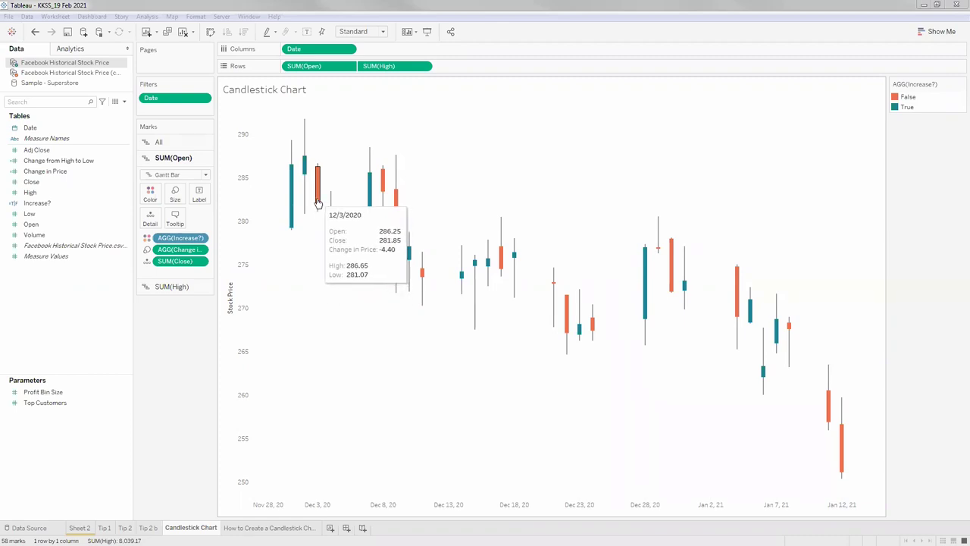
mouse_move(292, 215)
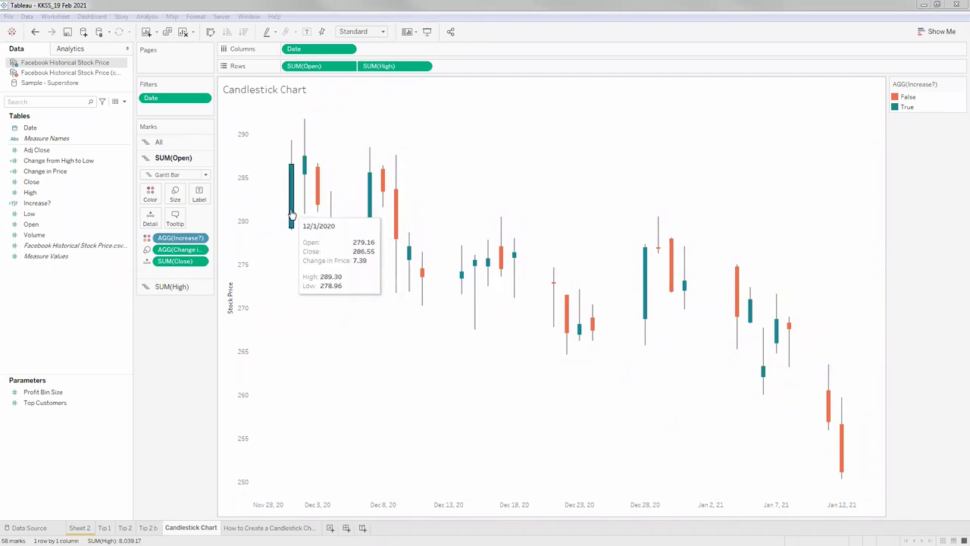
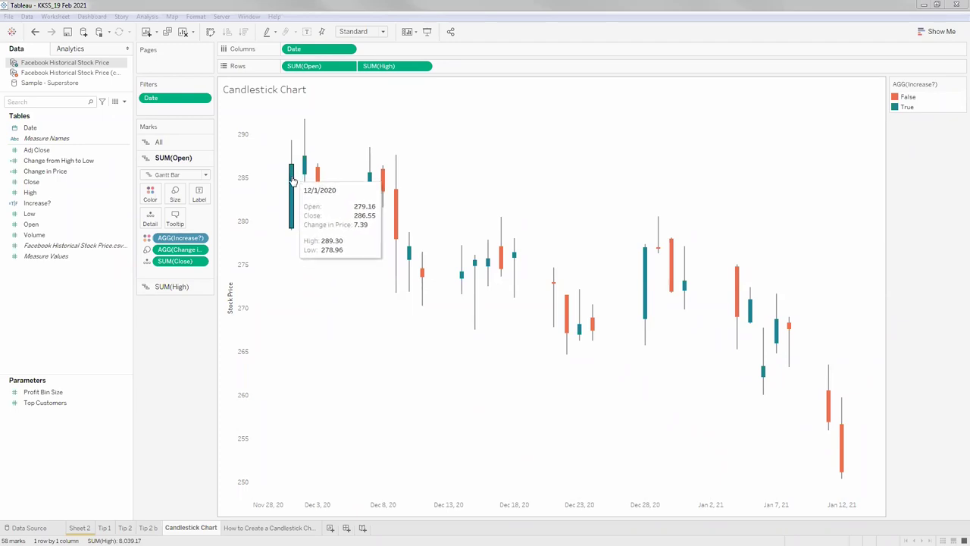
mouse_move(317, 186)
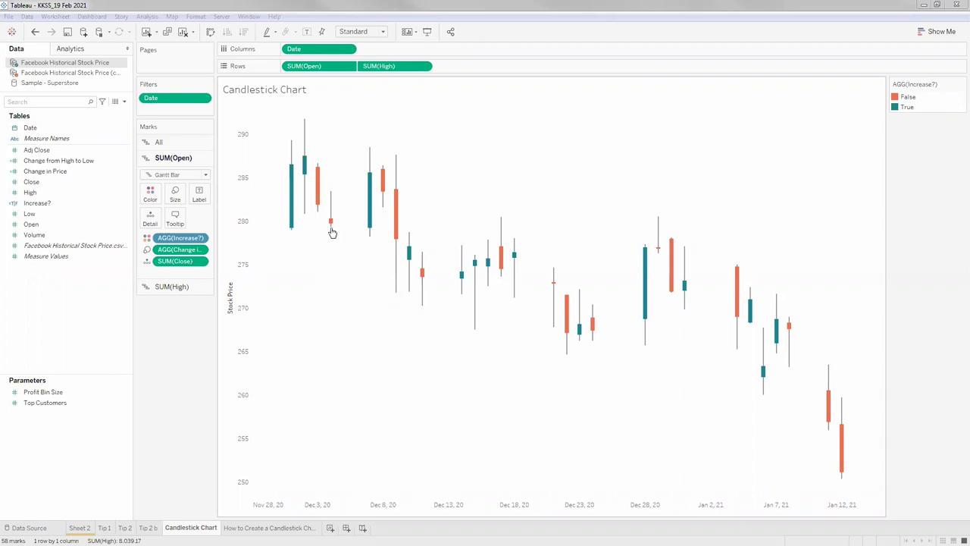
mouse_move(331, 226)
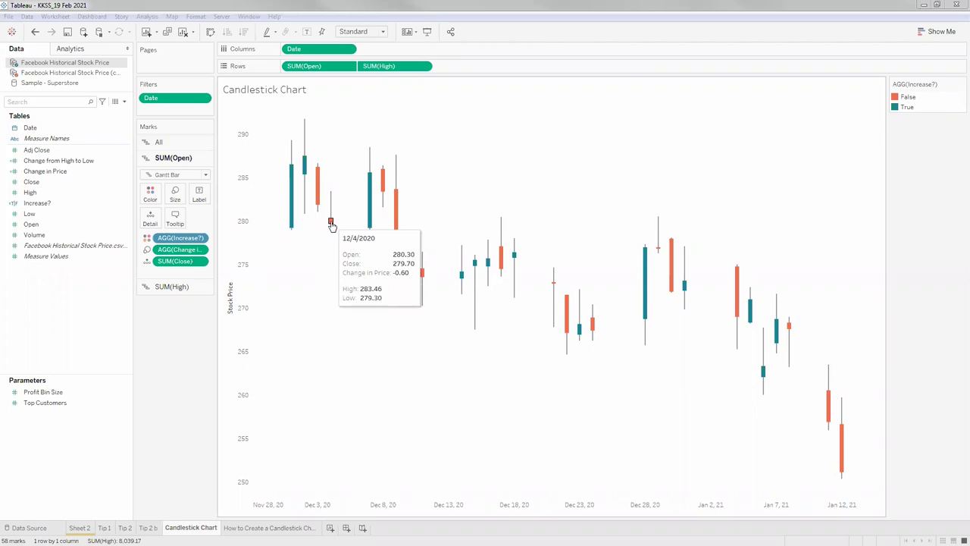
mouse_move(372, 220)
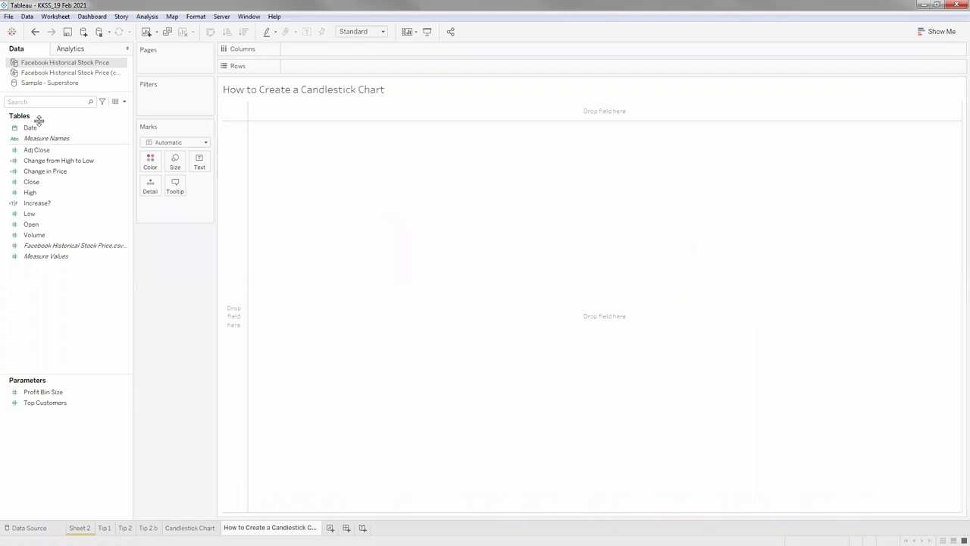
Step: Switch to the Facebook Historical Stock Price (copy) data source and review its date and price fields
click(104, 72)
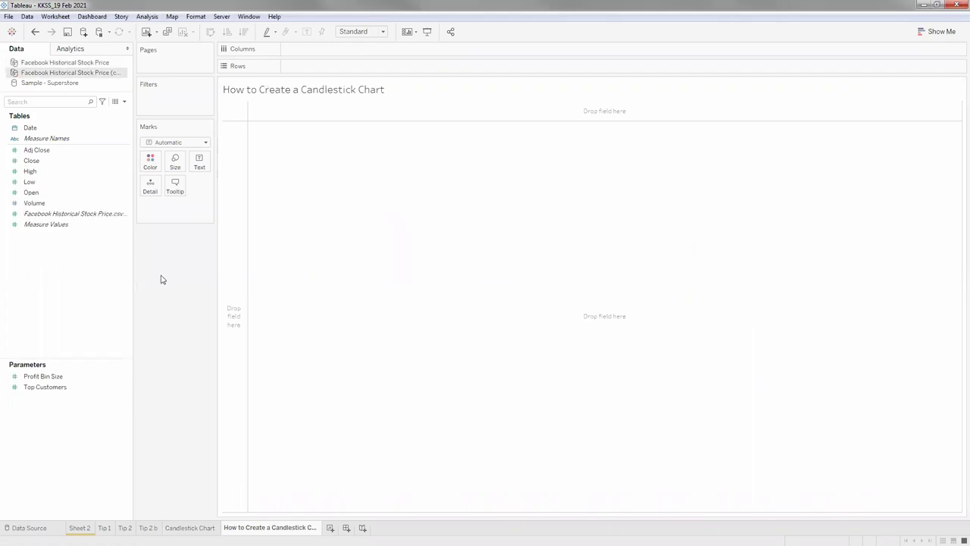
click(47, 159)
click(42, 203)
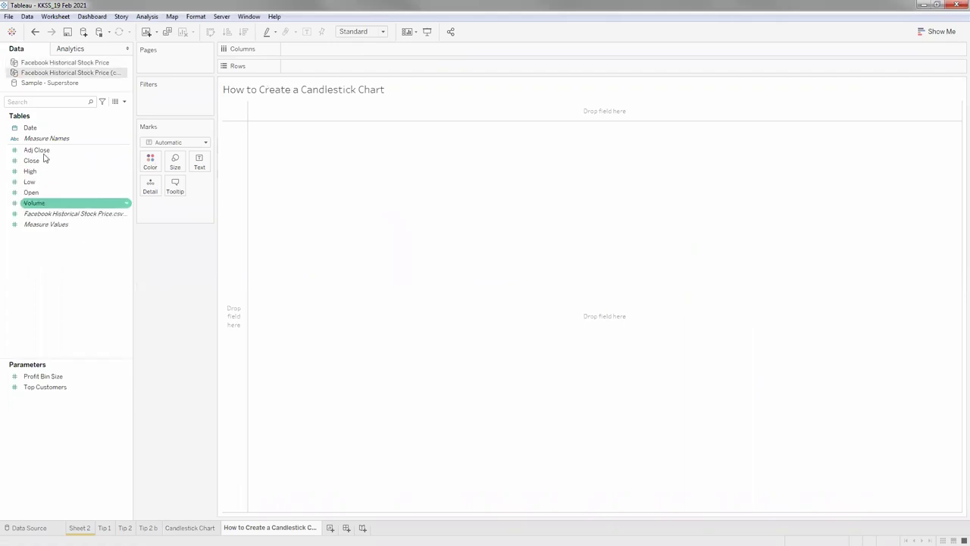
click(42, 129)
click(41, 215)
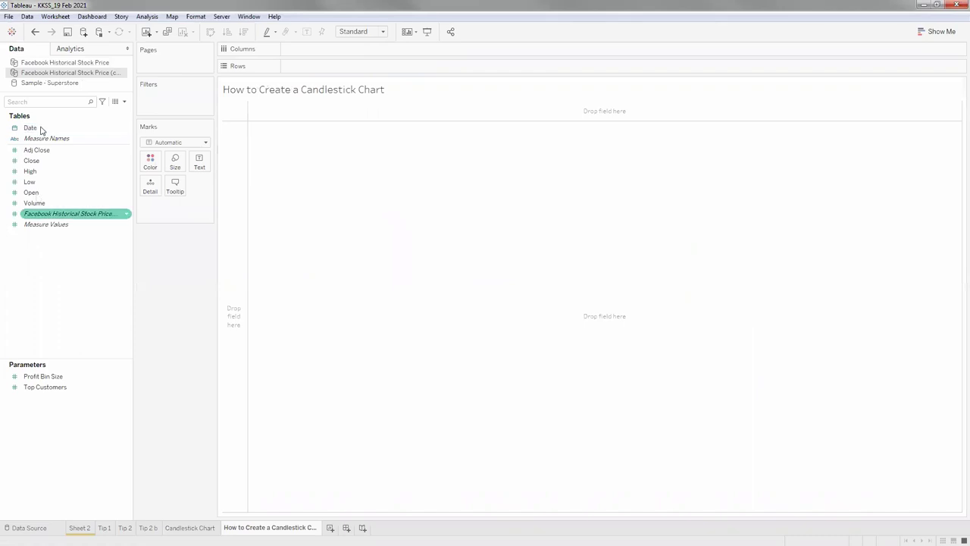
click(42, 129)
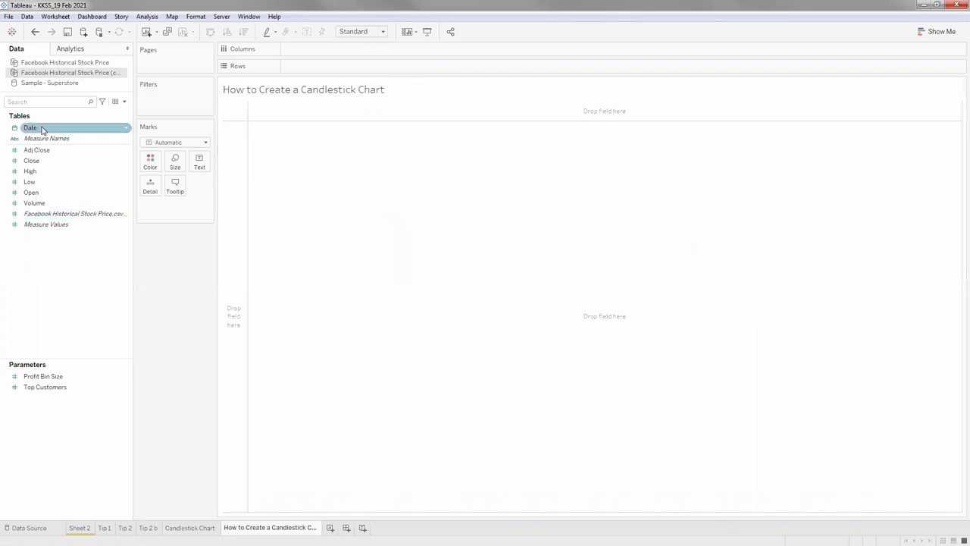
click(45, 191)
click(45, 175)
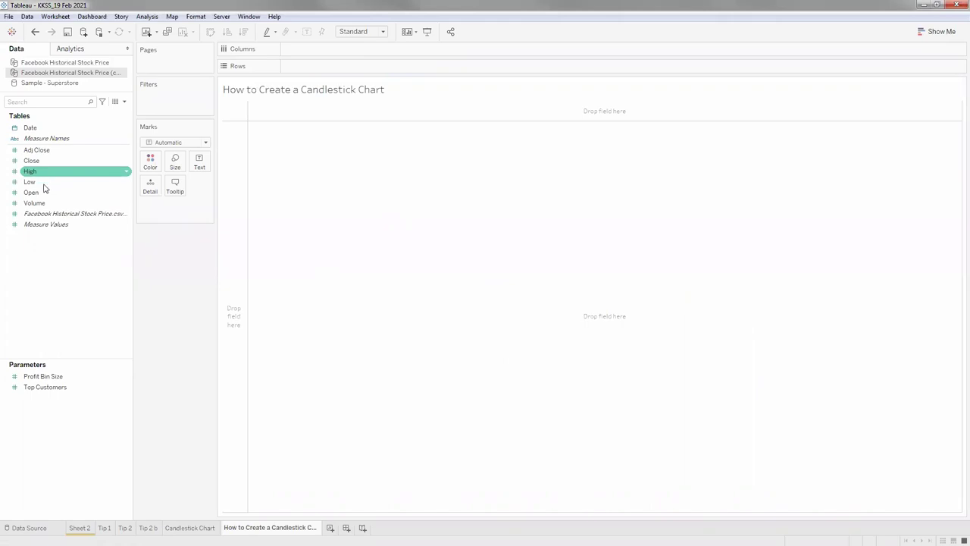
click(46, 183)
click(156, 258)
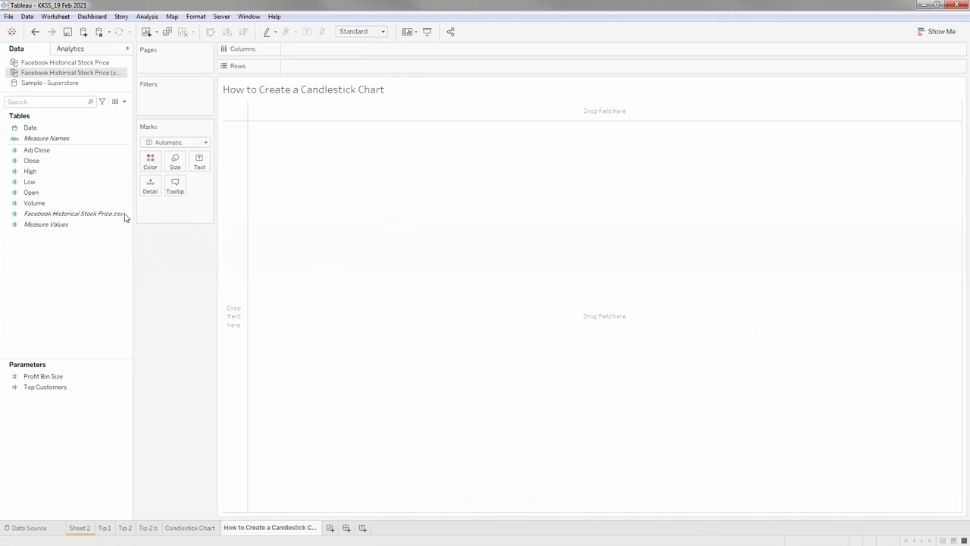
Step: Filter the sheet by the month and year of Date, keeping only December 2020 and January 2021
click(61, 132)
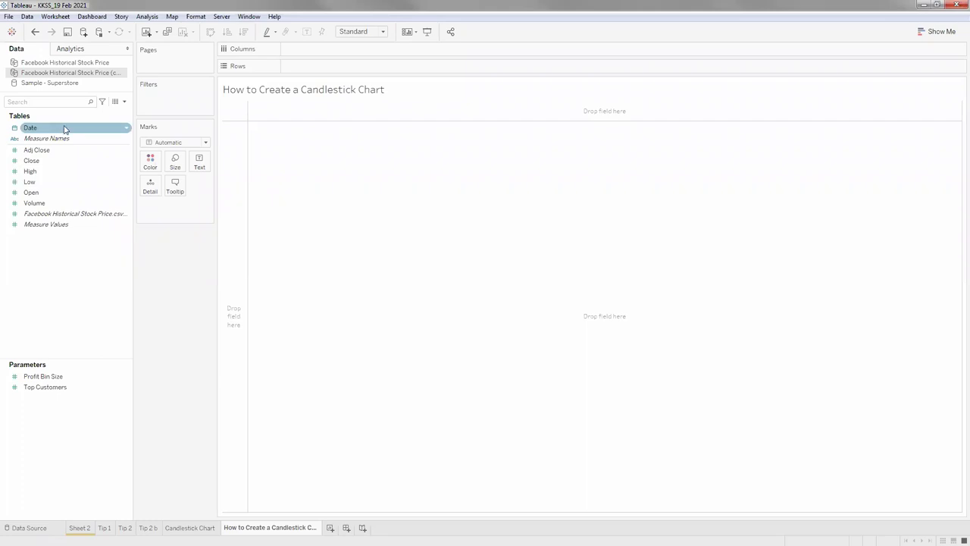
drag(64, 130, 164, 100)
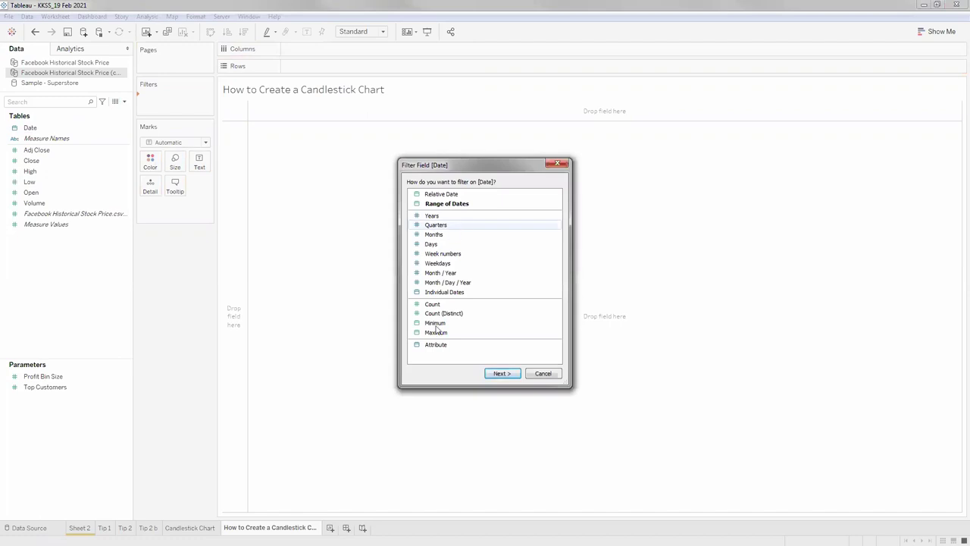
click(444, 282)
click(502, 373)
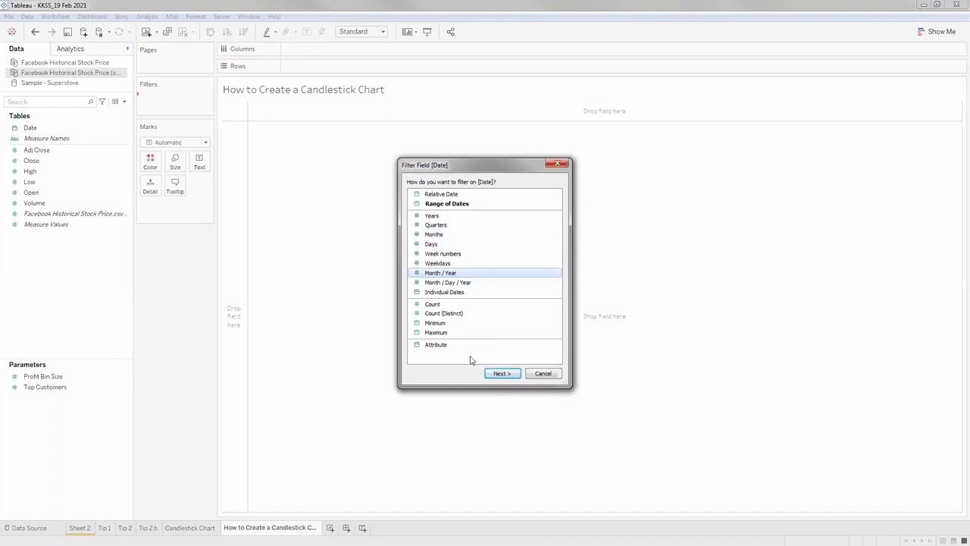
scroll(457, 239, down, 2)
scroll(493, 238, down, 20)
scroll(493, 235, down, 8)
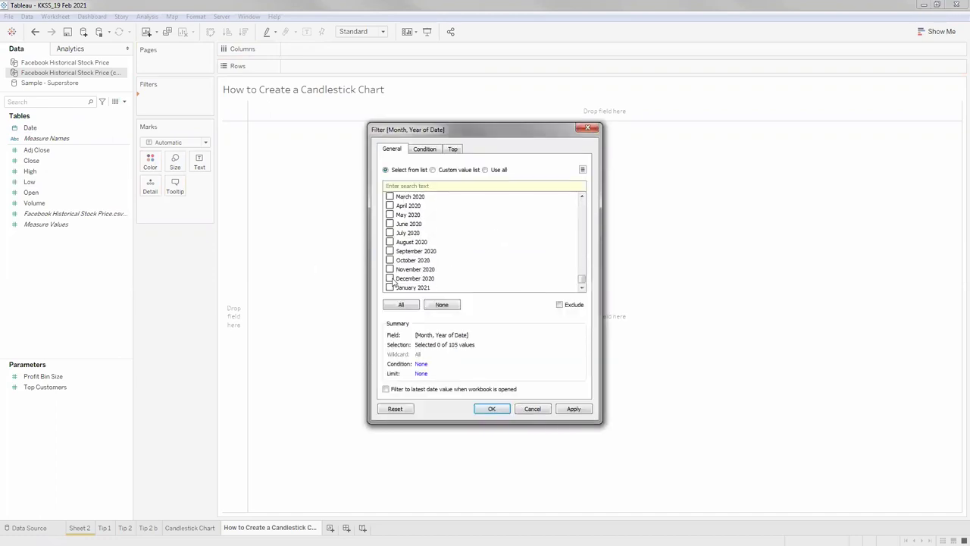
click(390, 279)
click(390, 280)
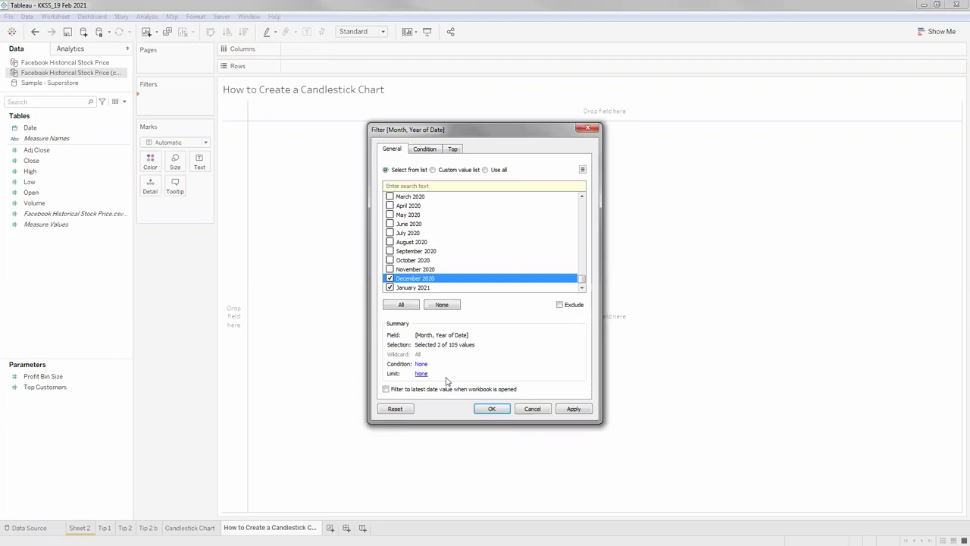
click(491, 408)
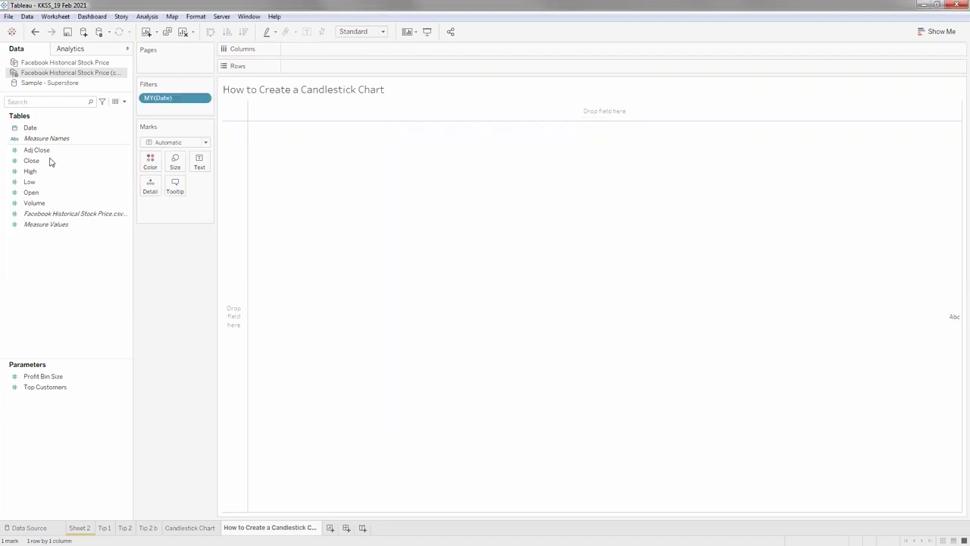
Step: Place Date on the columns as a continuous DAY(Date) field
click(29, 129)
drag(34, 130, 311, 43)
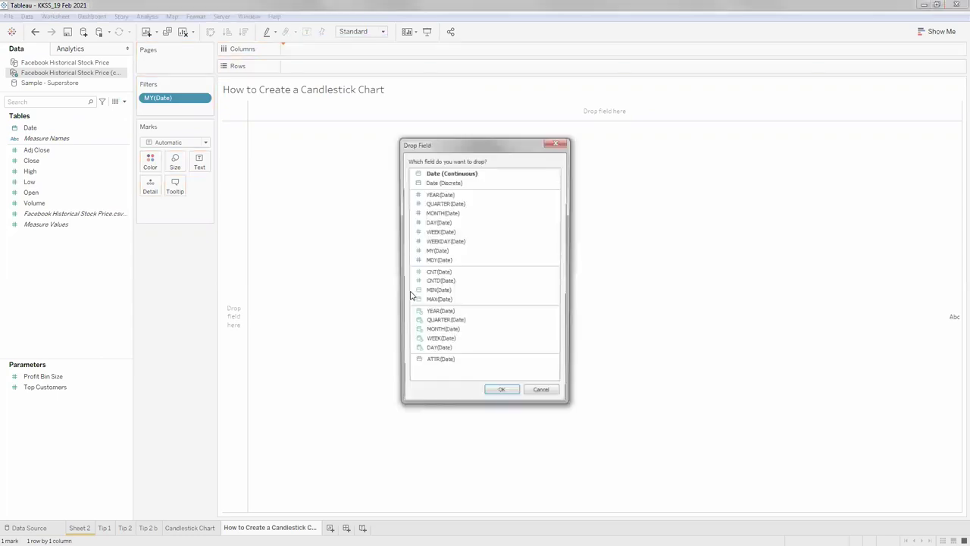
click(447, 351)
click(502, 396)
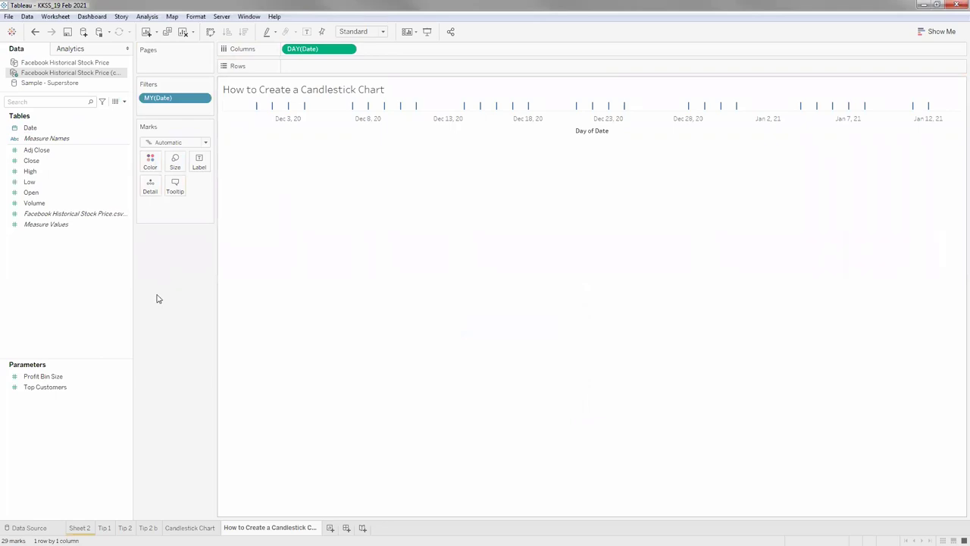
Step: Add the Open measure to the rows and change the mark type to Gantt Bar
click(87, 184)
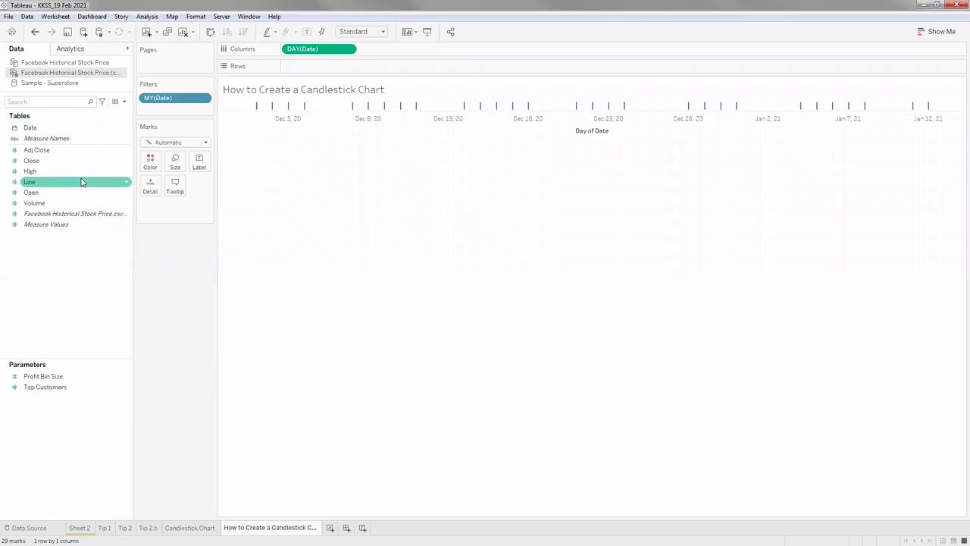
click(37, 161)
drag(48, 194, 337, 71)
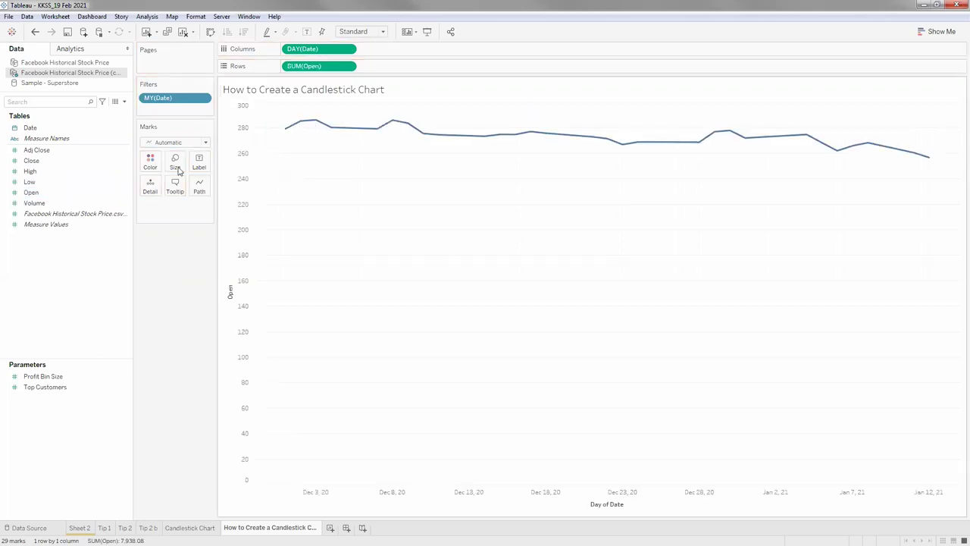
click(204, 144)
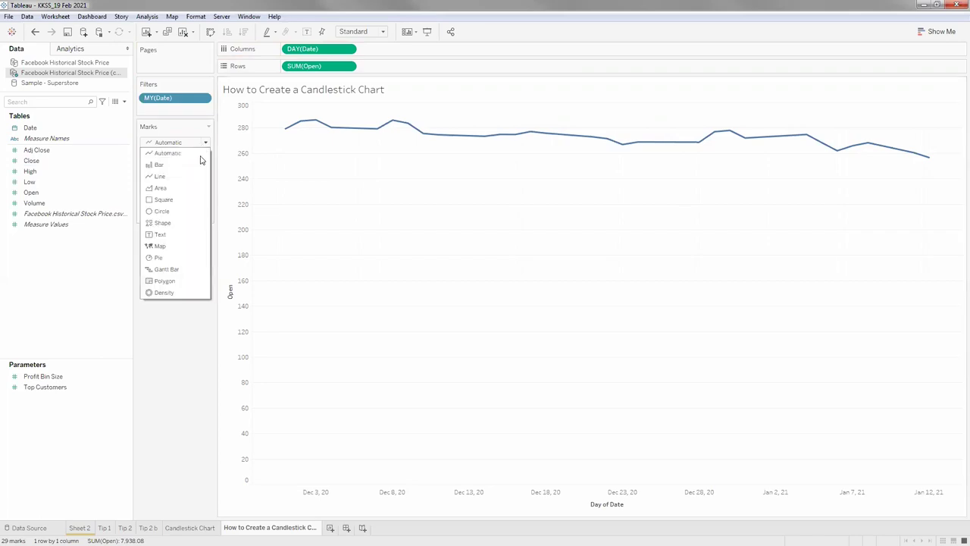
click(177, 270)
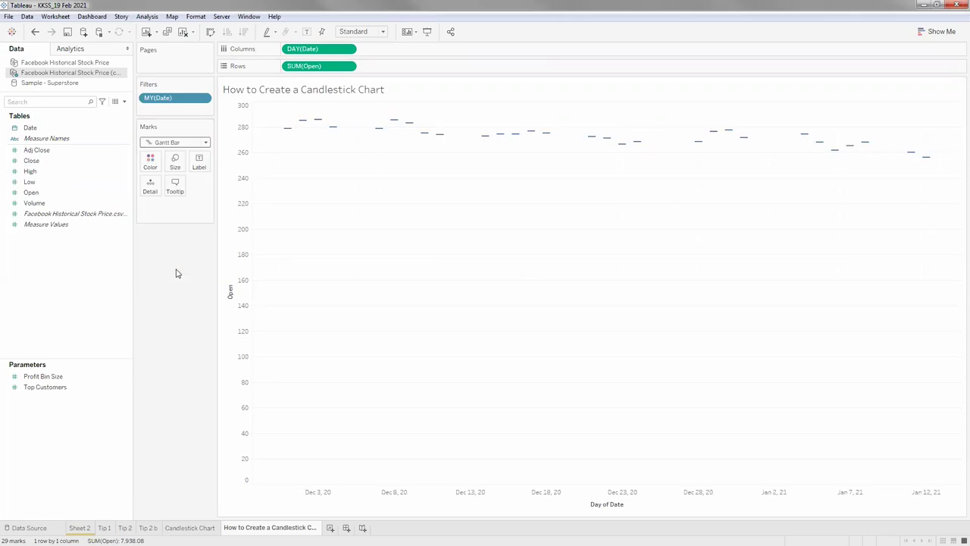
mouse_move(289, 132)
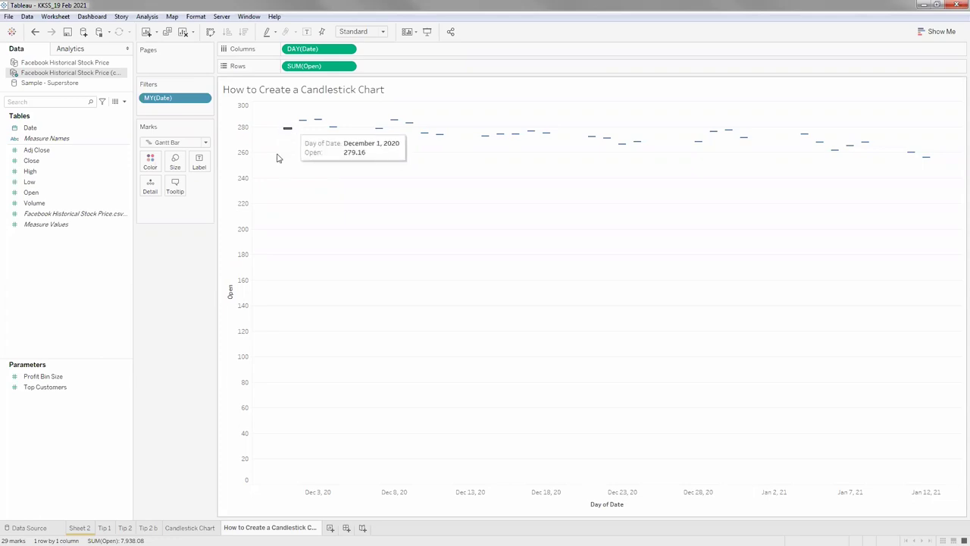
click(97, 173)
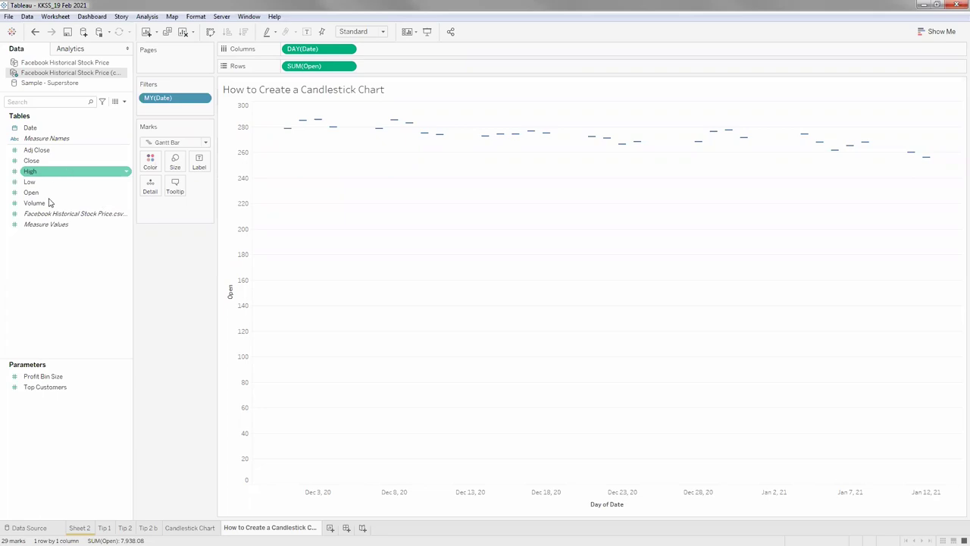
click(49, 163)
click(44, 182)
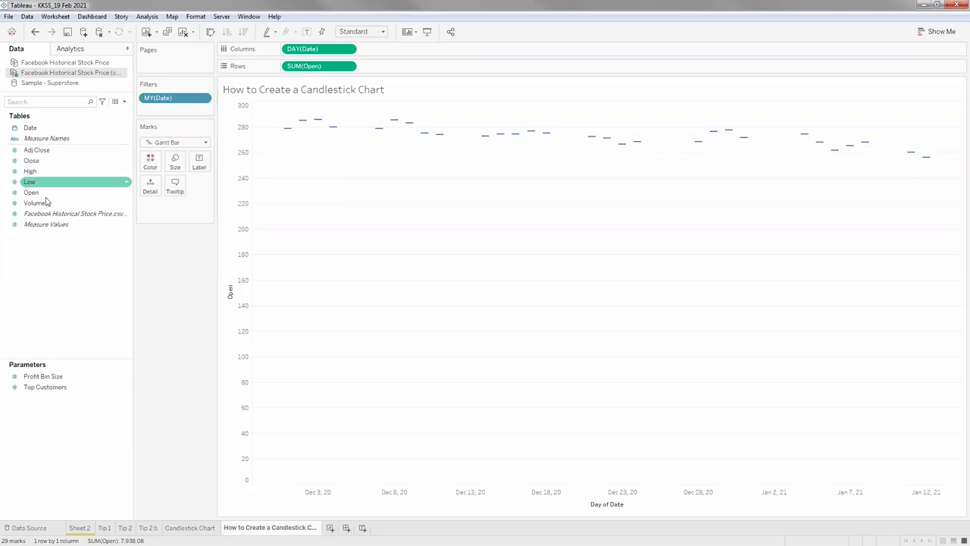
click(44, 153)
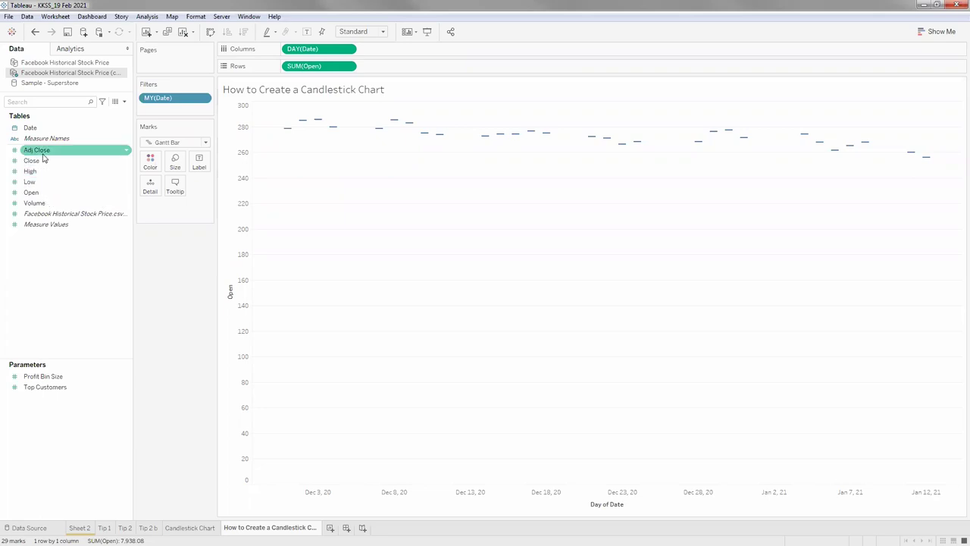
Step: Create a calculated field named Change IN Price with the formula sum([Close])-sum([Open])
click(124, 102)
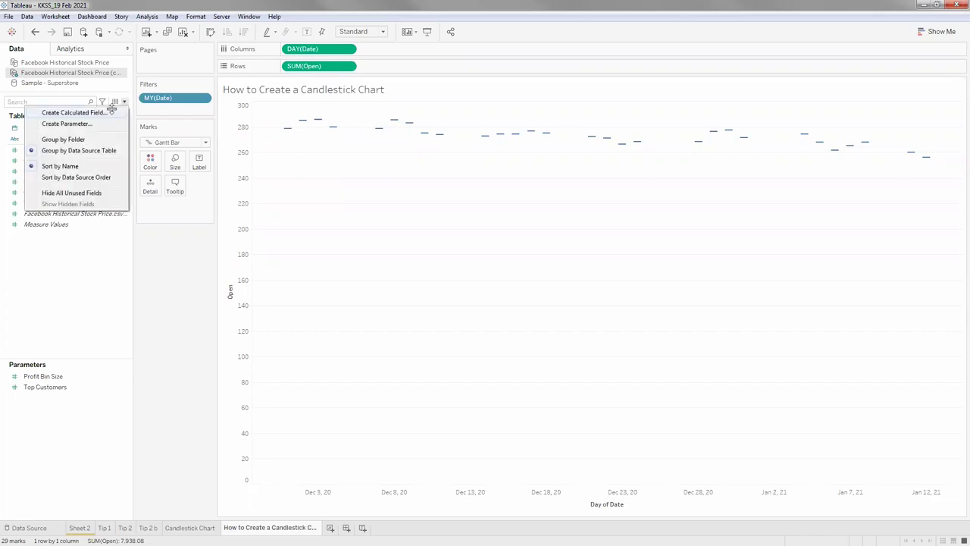
click(111, 113)
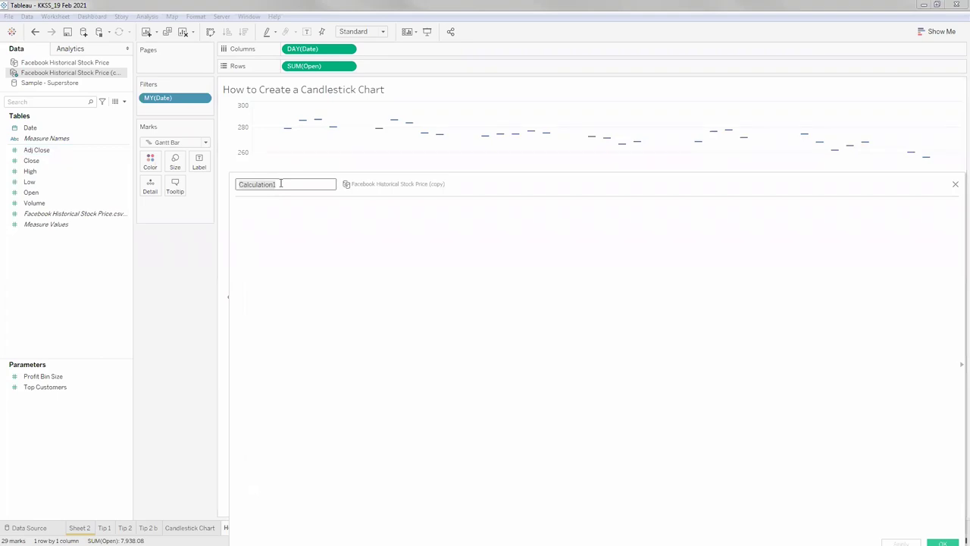
key(BackSpace)
text(Change IN P)
click(269, 215)
text(sum(Close)
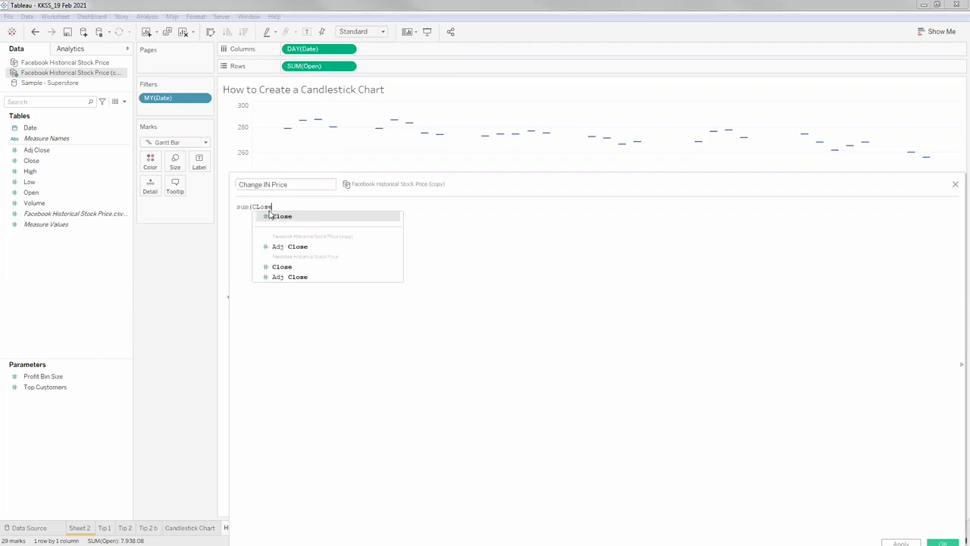
key(Return)
text()-sum([Open])
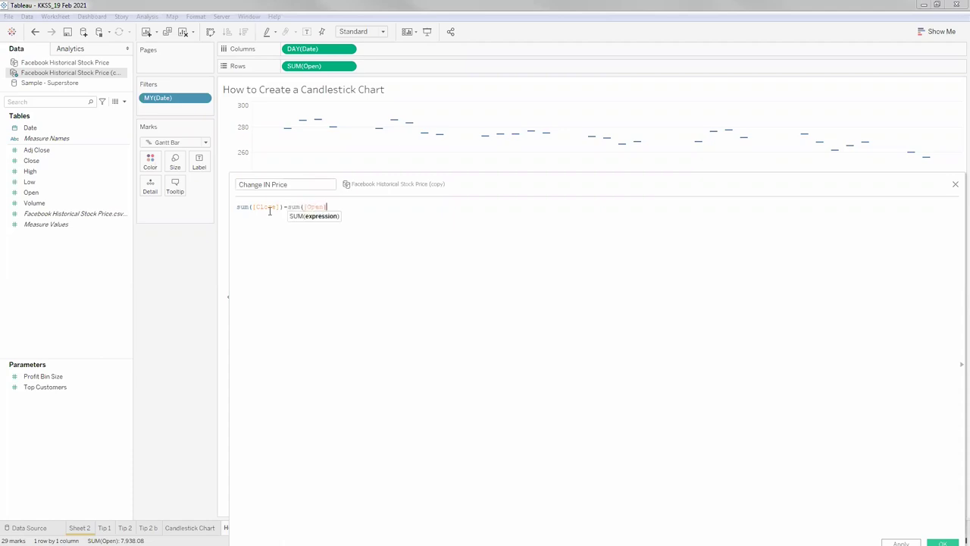
text(_)
text())
drag(437, 184, 386, 149)
click(865, 502)
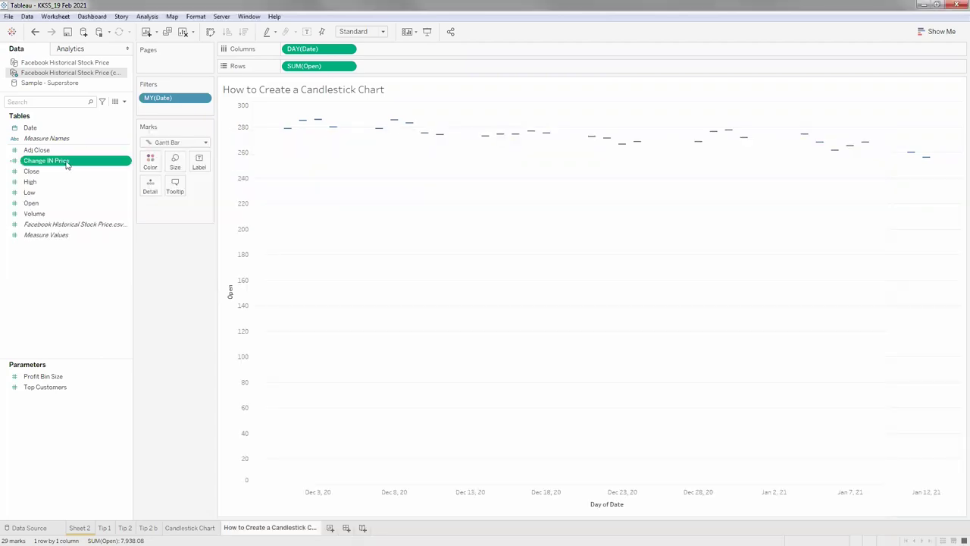
Step: Size the Gantt bars by the Change IN Price field
drag(66, 163, 174, 162)
drag(178, 165, 177, 165)
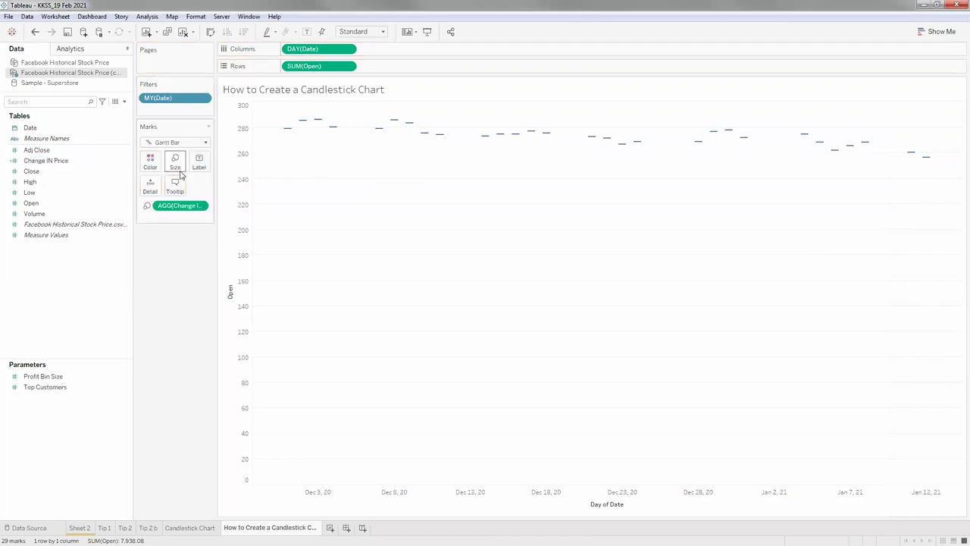
mouse_move(288, 129)
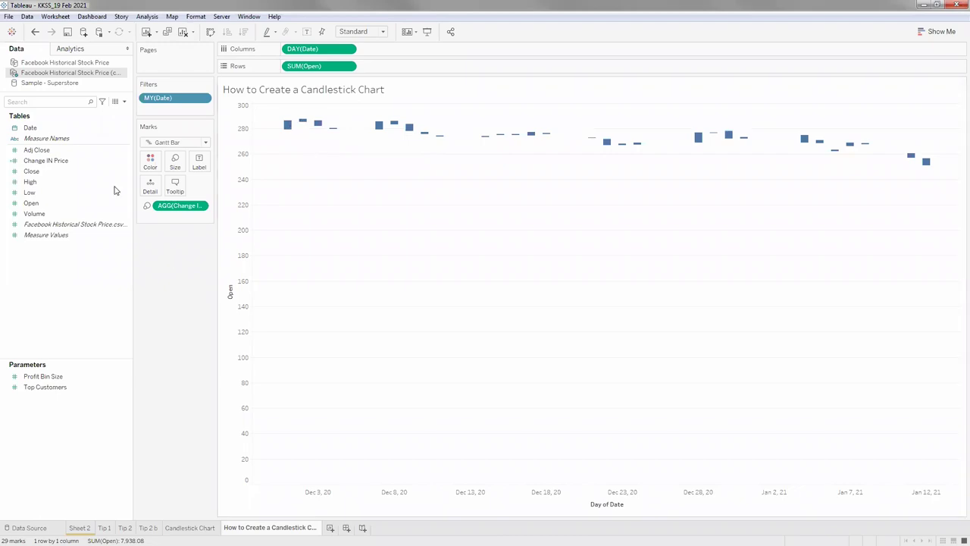
Step: Add the Close measure to the marks as detail and check it in the tooltip of the December 1, 2020 bar
click(45, 181)
click(55, 163)
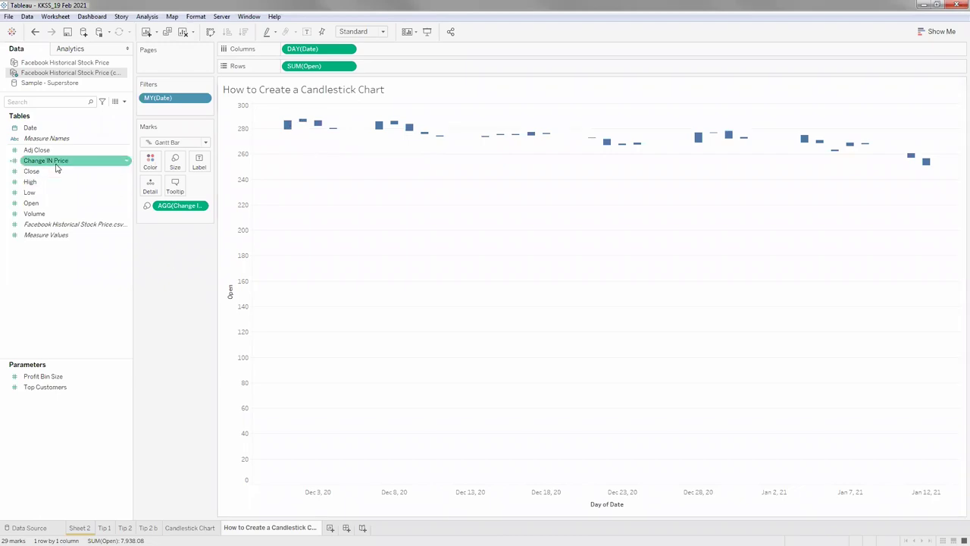
click(47, 194)
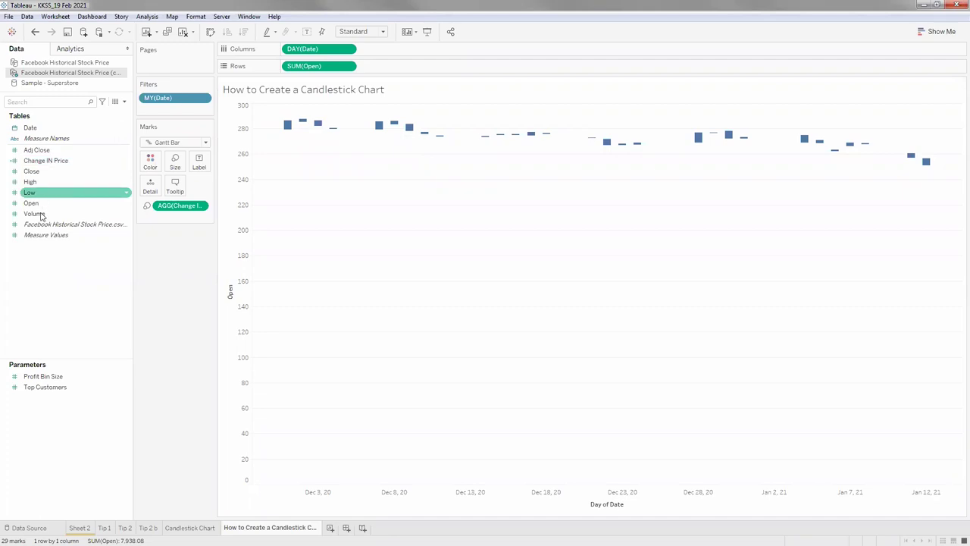
drag(46, 173, 151, 191)
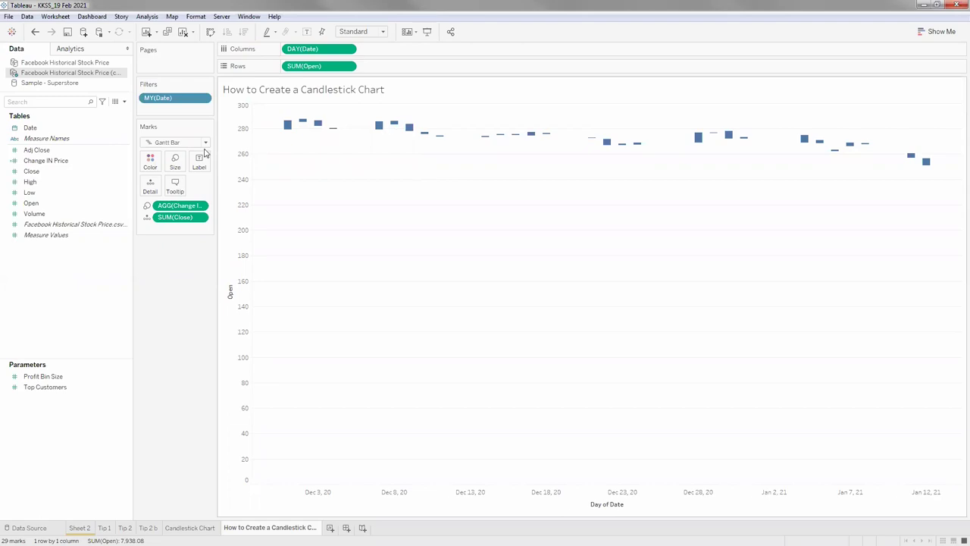
drag(127, 151, 127, 130)
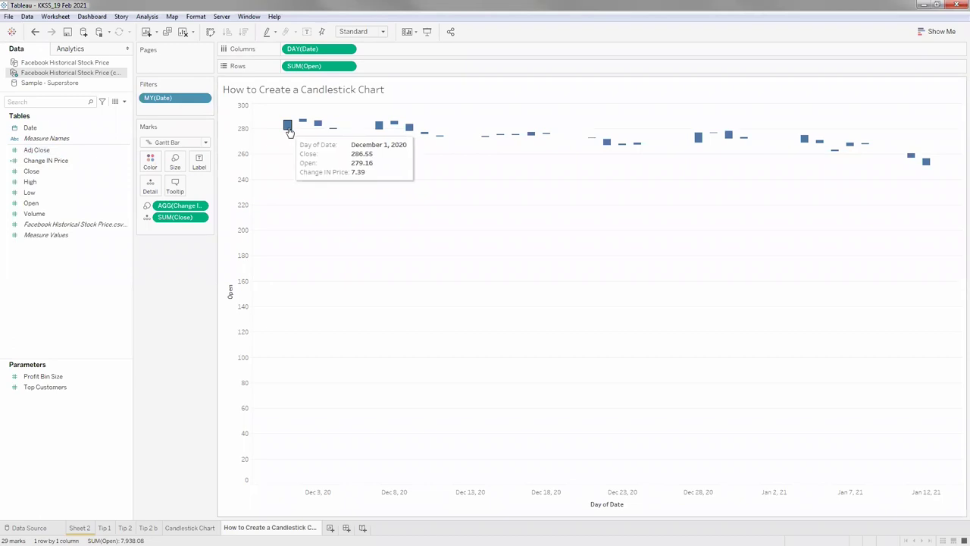
Step: Create a calculated field named Increase? that tests whether Change IN Price is greater than 0
click(116, 103)
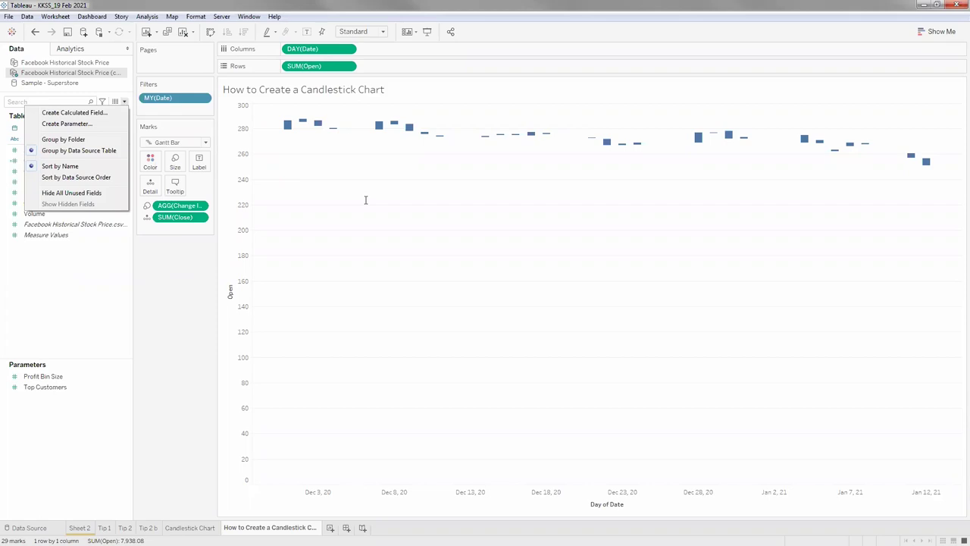
click(74, 112)
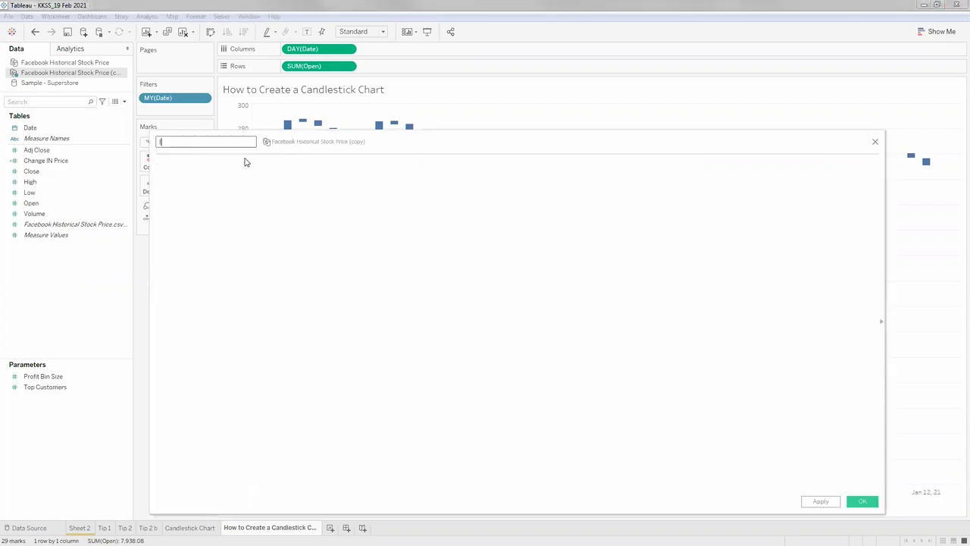
text(Increase?)
click(243, 163)
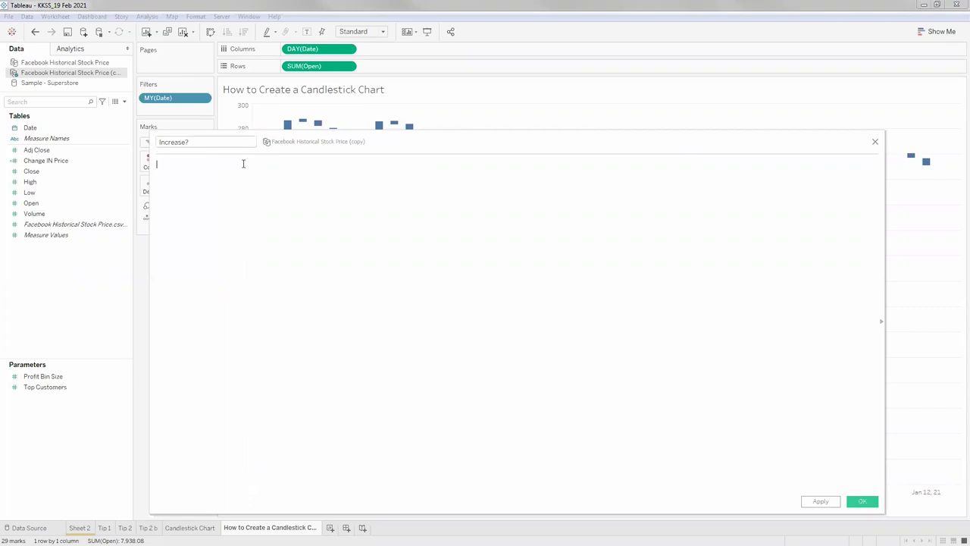
text(Ch)
key(Return)
text(> 0)
key(Return)
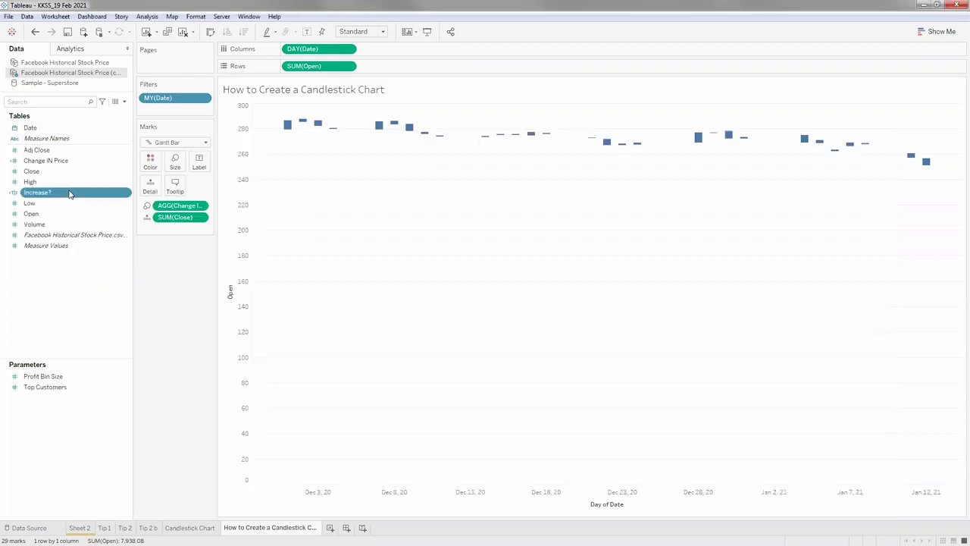
Step: Color the bars by Increase?, assigning green to True and red to False
drag(151, 160, 425, 148)
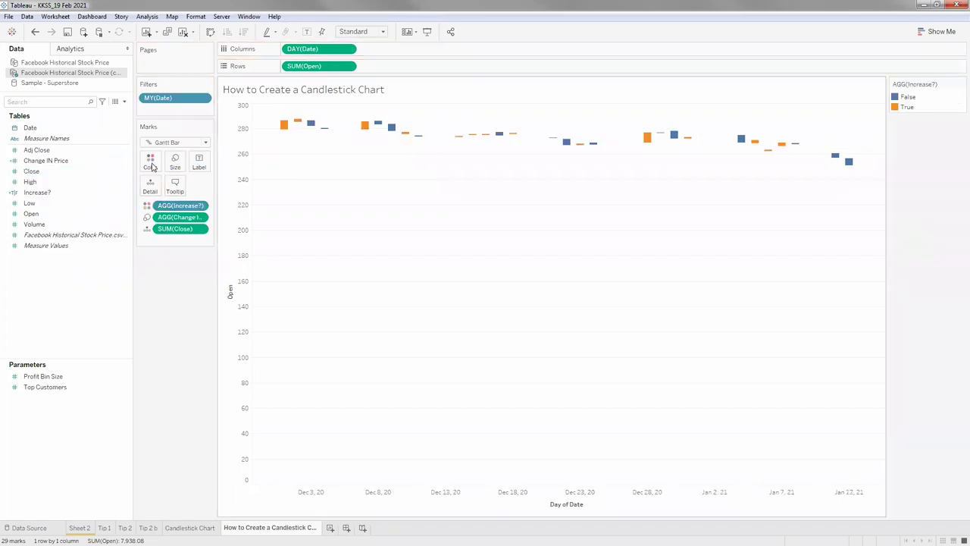
click(151, 161)
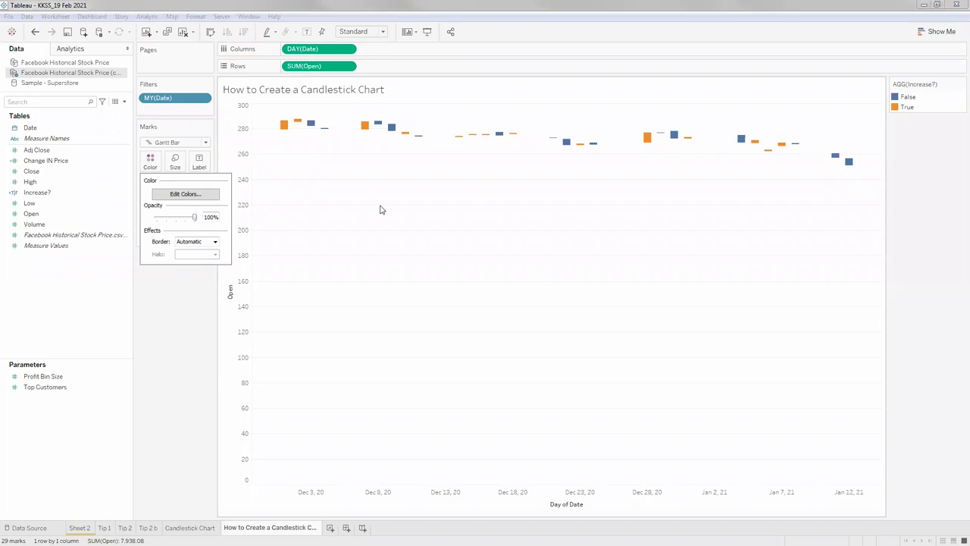
key(Return)
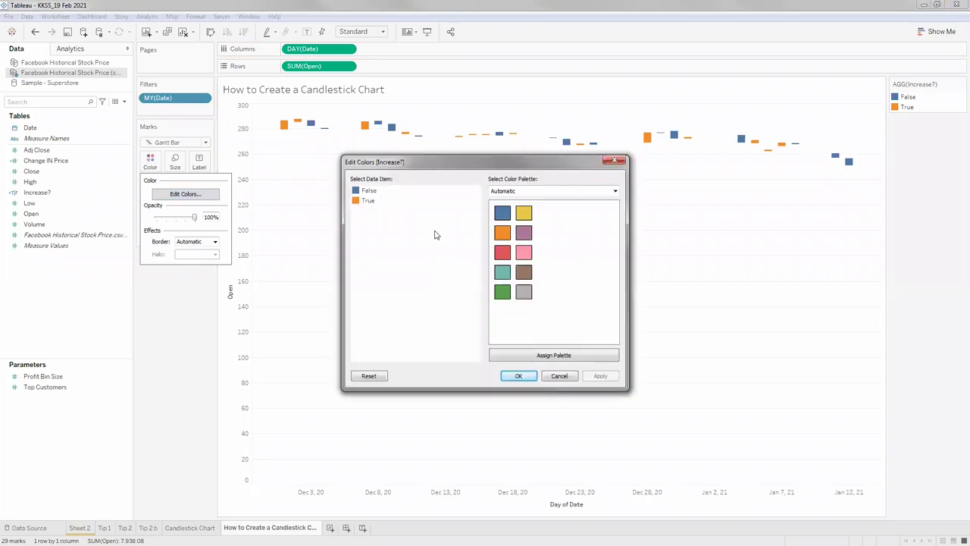
click(505, 294)
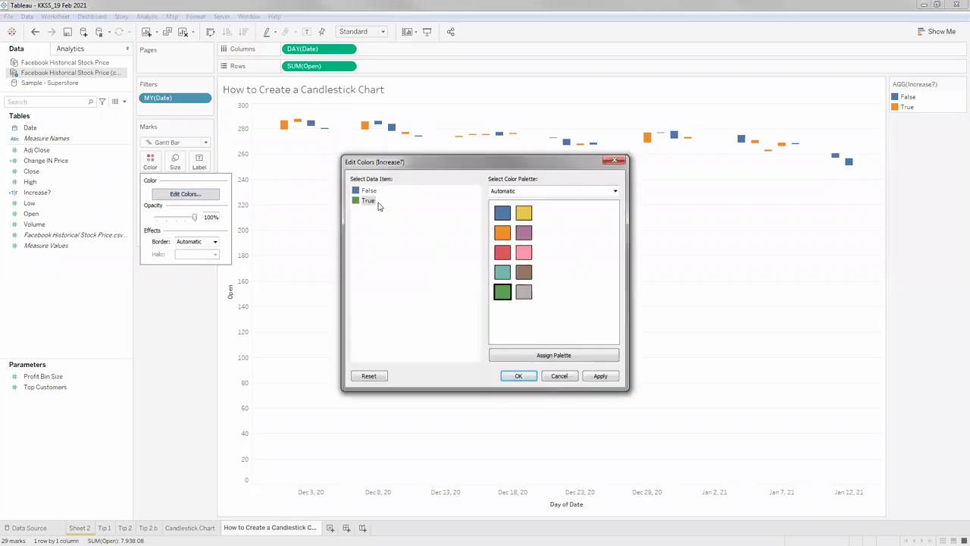
click(502, 251)
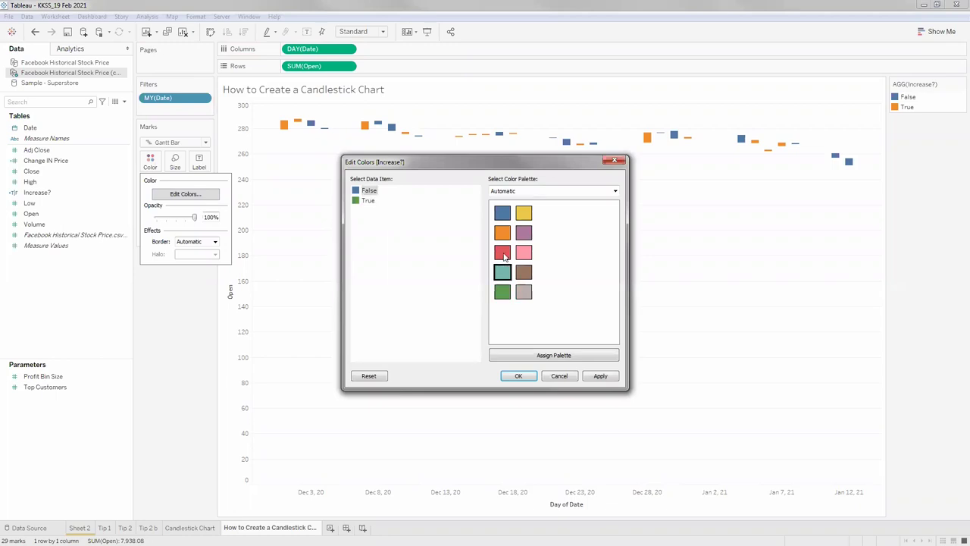
click(531, 377)
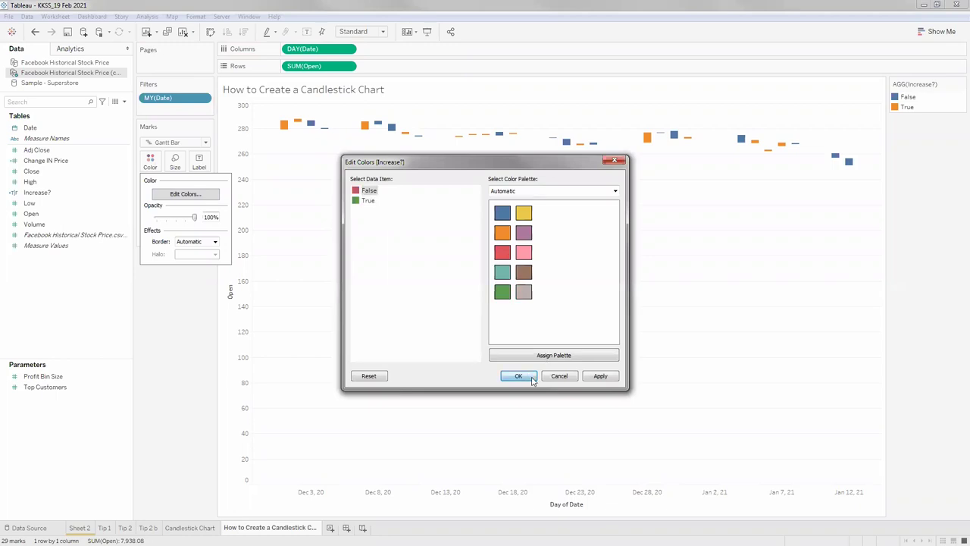
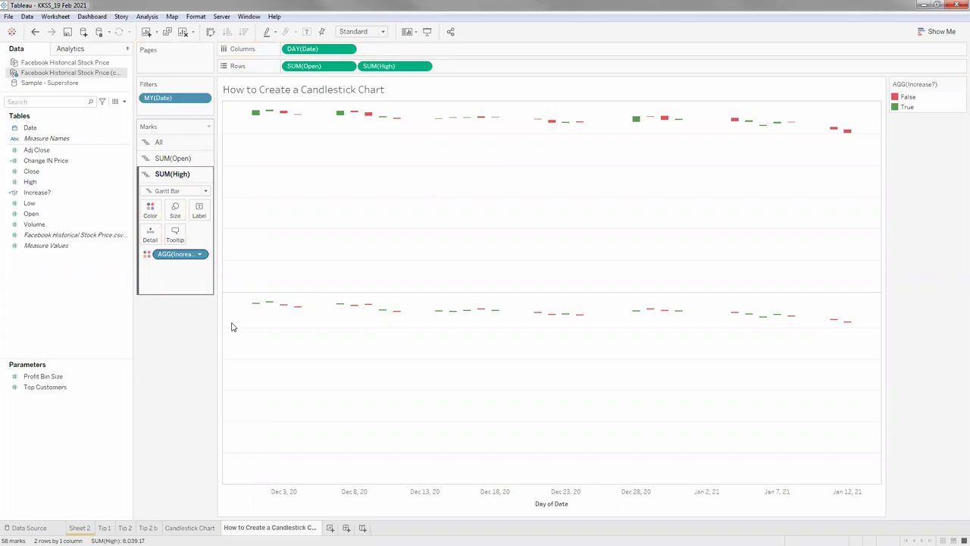
Step: Remove the Increase? color field from the SUM(High) marks
click(56, 162)
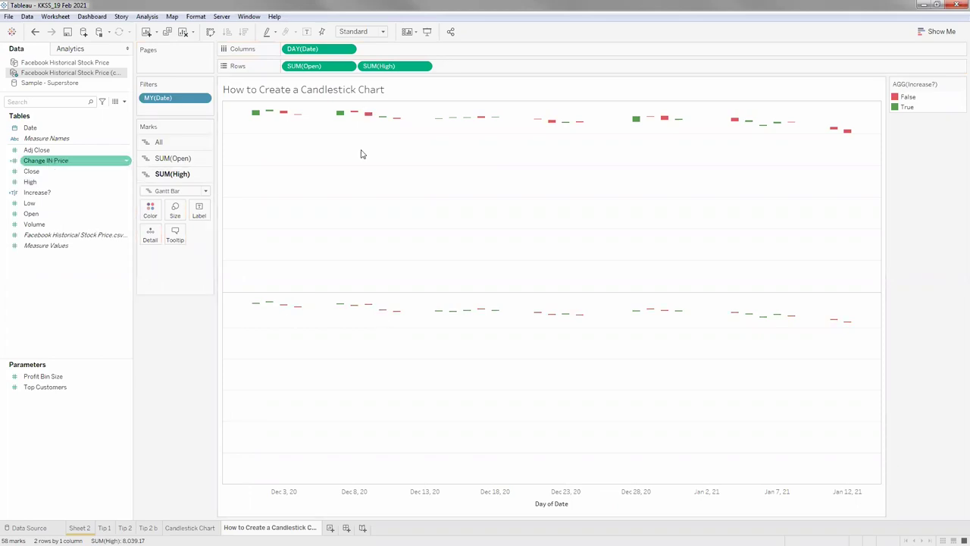
click(248, 335)
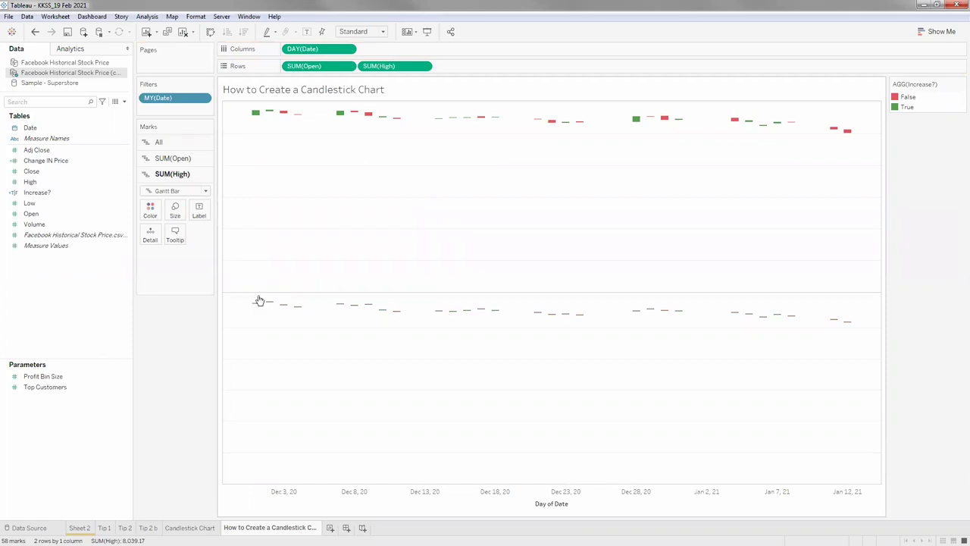
click(36, 173)
click(39, 184)
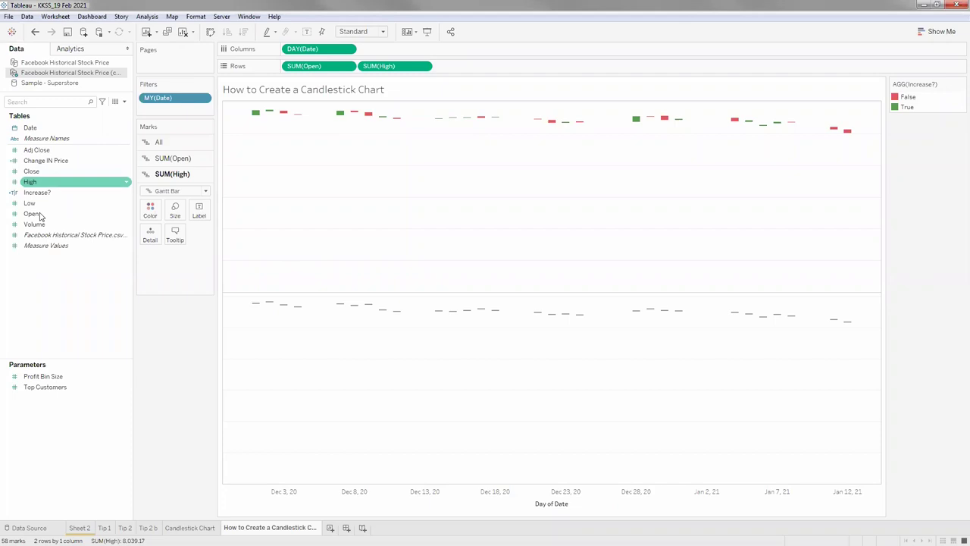
Step: Create a calculated field named Change bw High and Low with the formula sum([Low]) - sum([High])
click(119, 135)
click(124, 100)
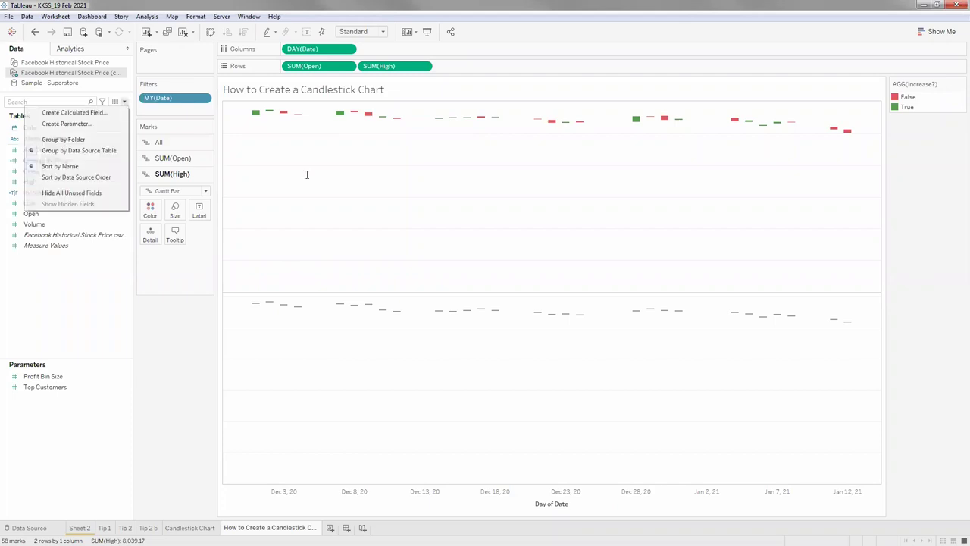
text(Change i)
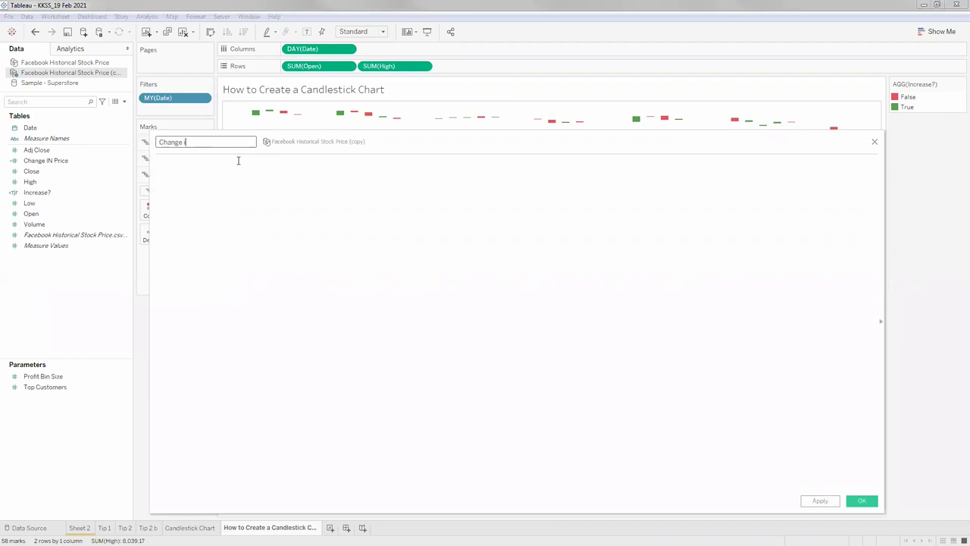
text(nw High and Low)
click(238, 163)
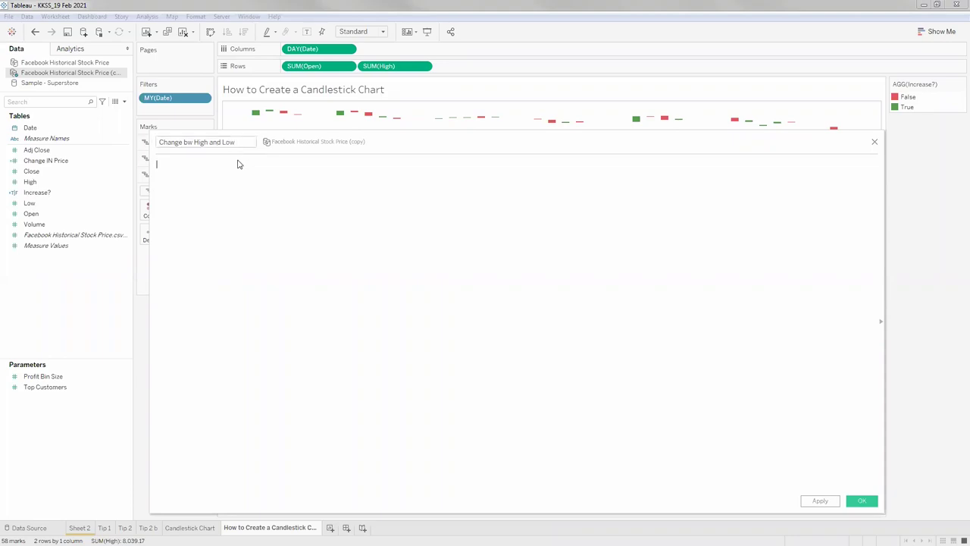
text(sum(Lo)
key(BackSpace)
text(ow)
key(Return)
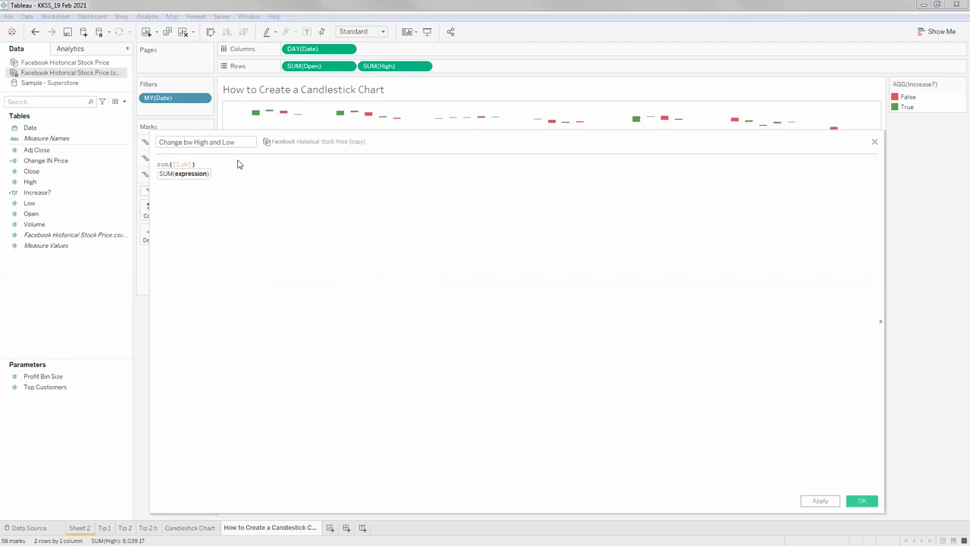
key(Right)
text(- sum([High]))
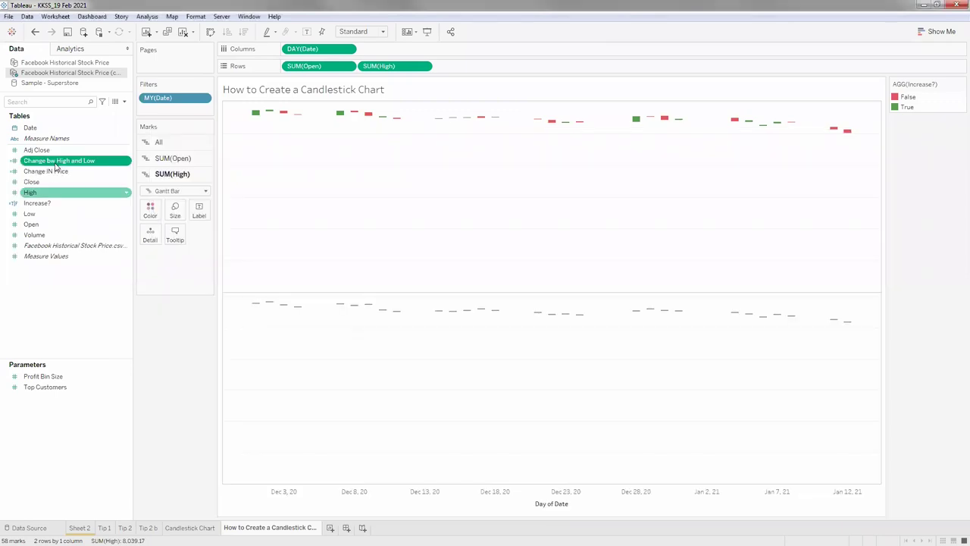
Step: Size the SUM(High) marks by Change bw High and Low and reduce their width to thin lines
drag(170, 243, 182, 217)
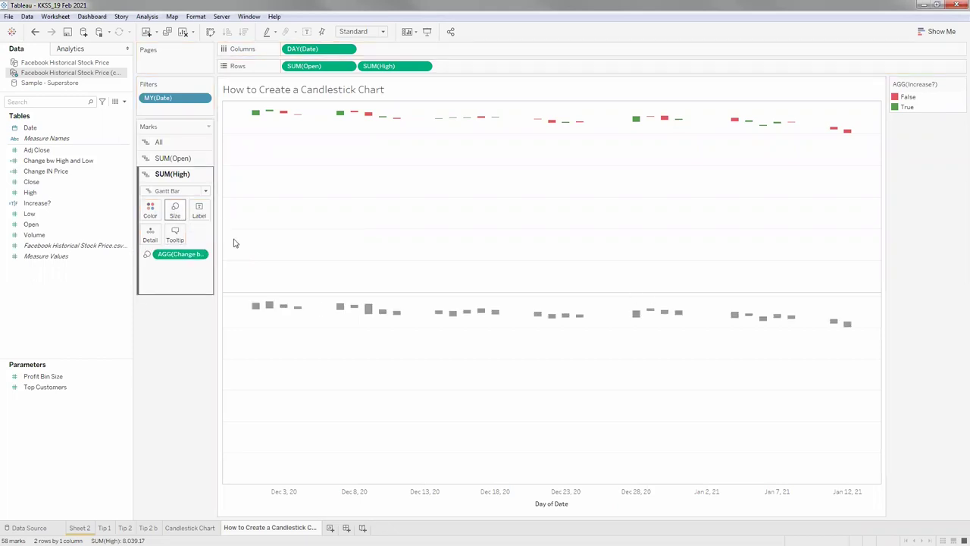
click(175, 210)
drag(236, 234, 169, 243)
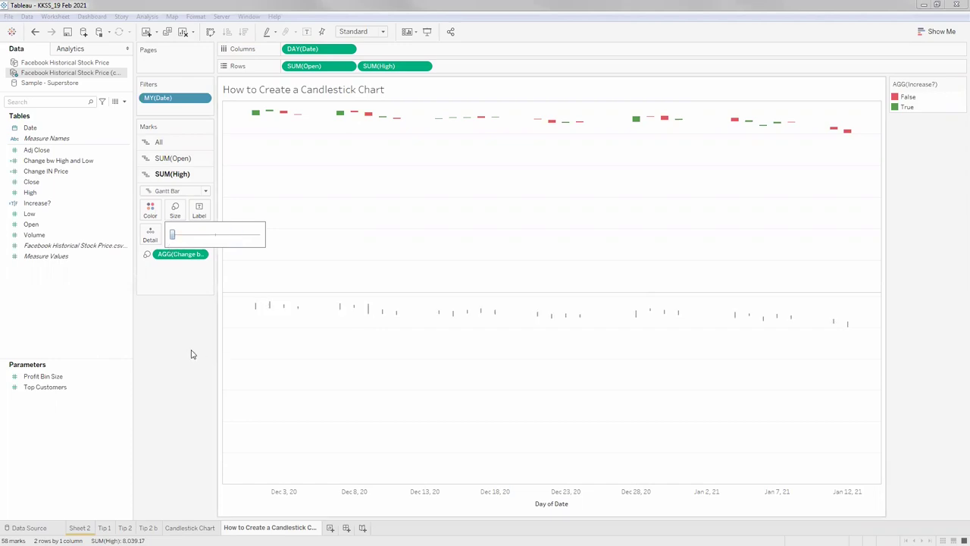
click(187, 307)
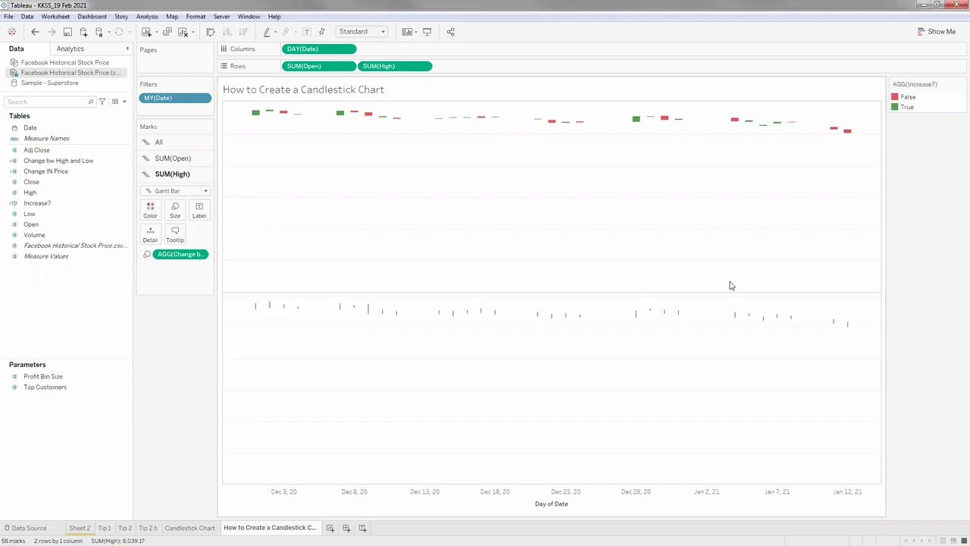
Step: Combine SUM(High) with SUM(Open) as a dual axis
click(418, 67)
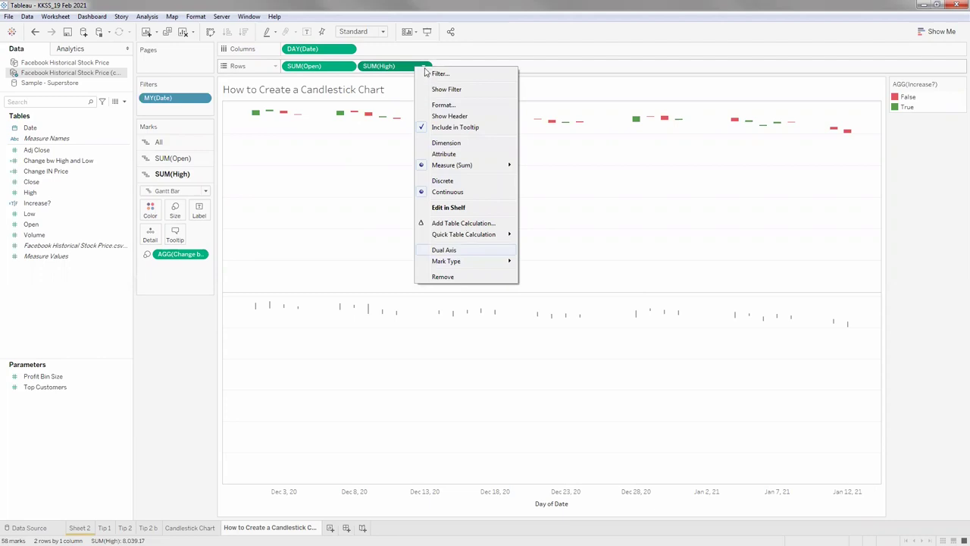
click(445, 250)
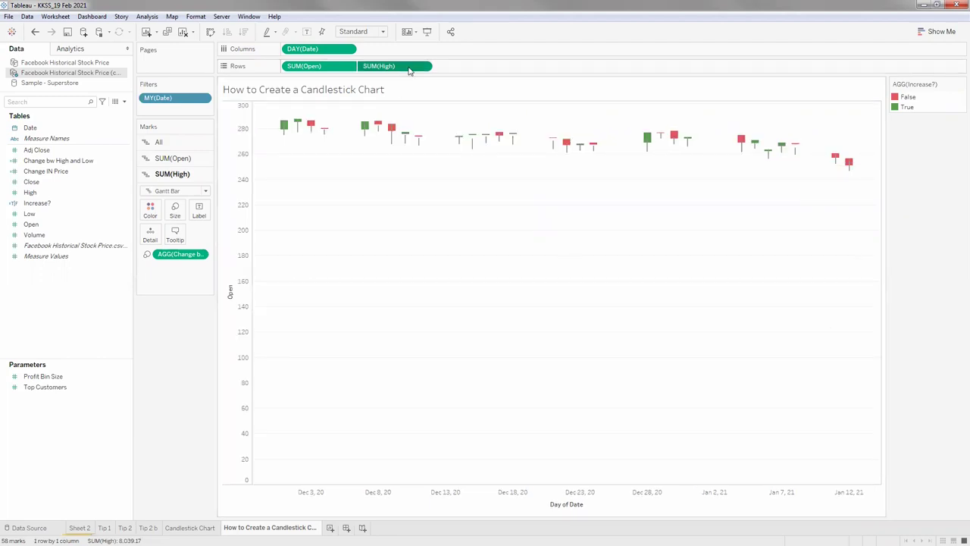
Step: Show the High axis header and synchronize the High axis with the Open axis
right_click(439, 136)
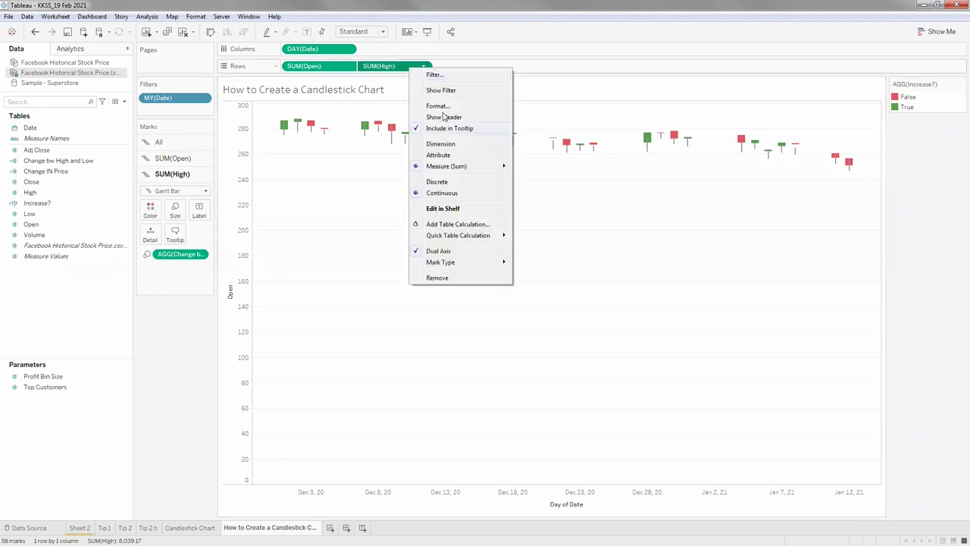
click(444, 117)
click(866, 204)
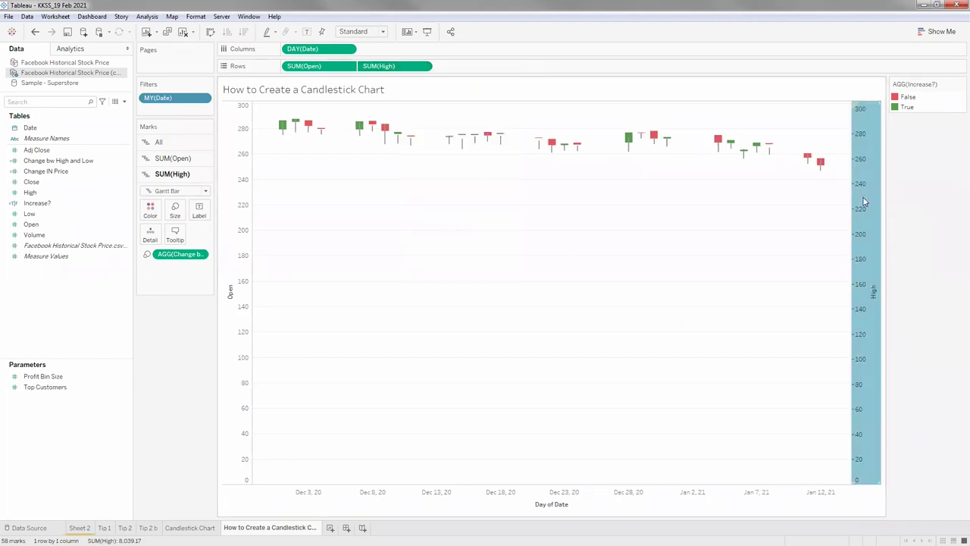
right_click(894, 263)
click(895, 260)
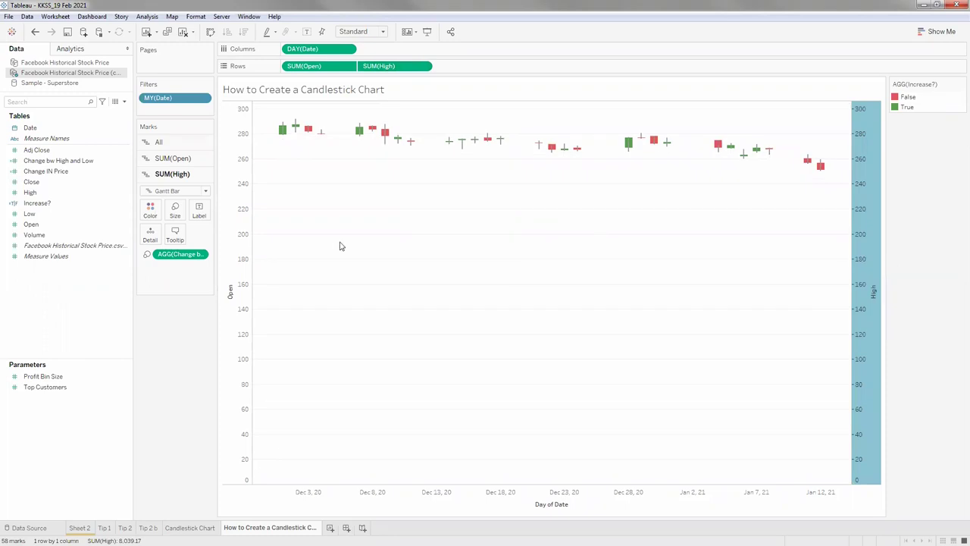
click(711, 161)
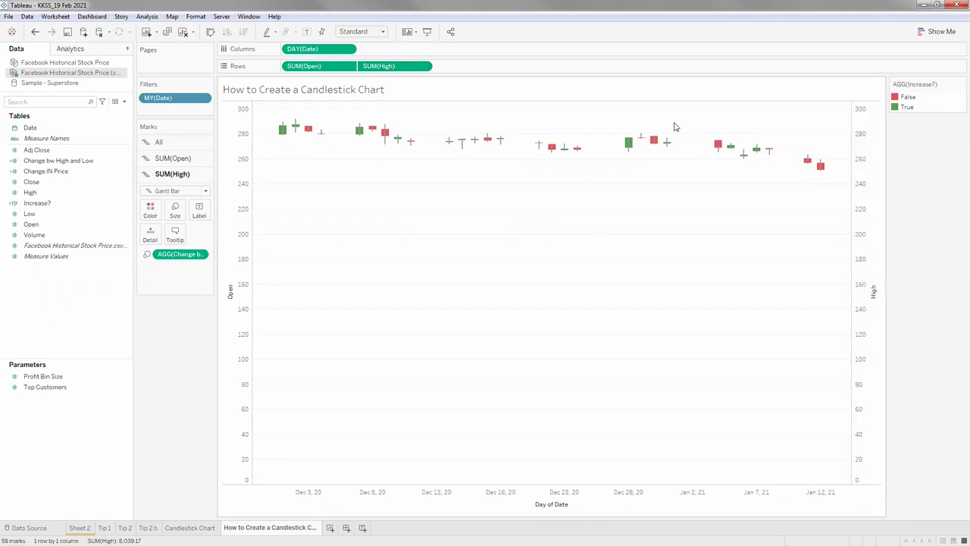
Step: Exclude zero from the High axis's automatic range
double_click(879, 156)
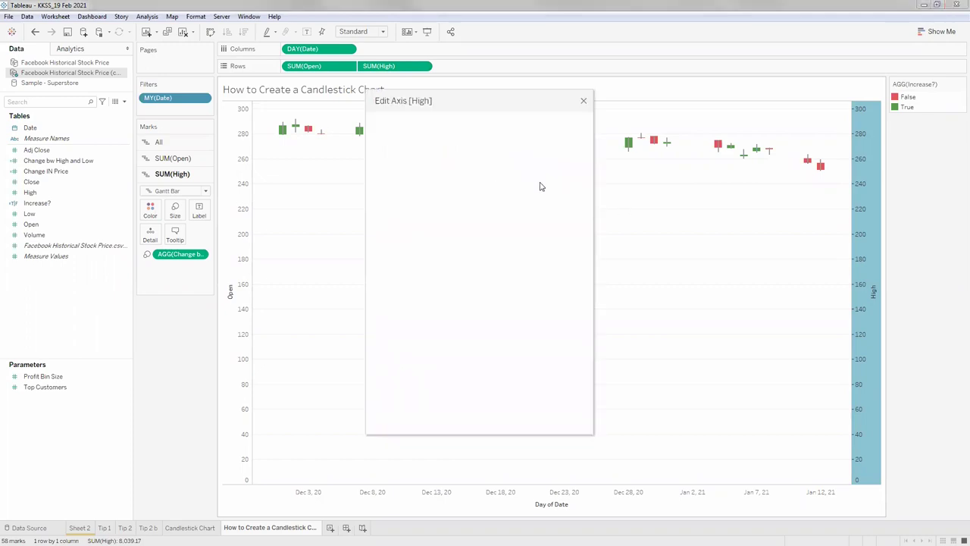
click(540, 176)
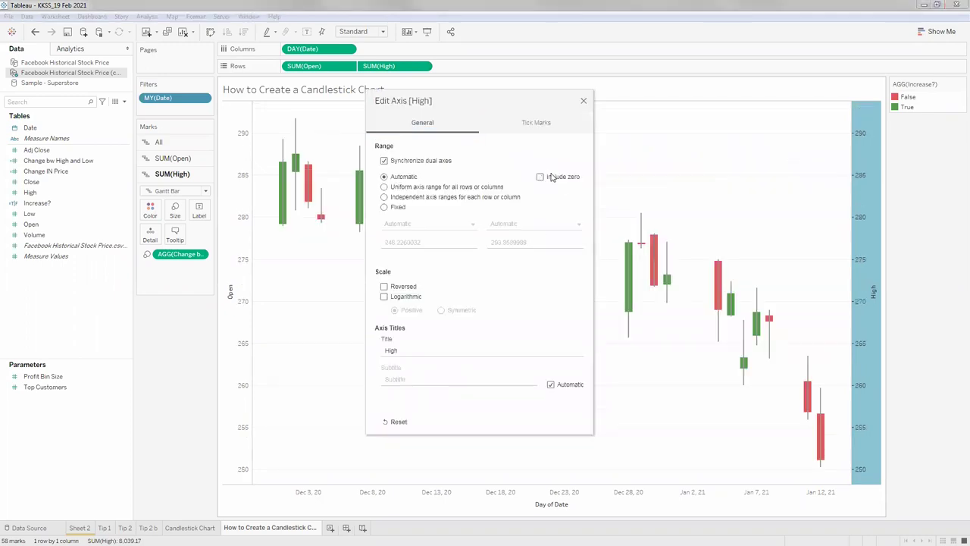
click(584, 102)
Step: Reduce the size of the SUM(Open) marks slightly to narrow the open-close bars
click(175, 174)
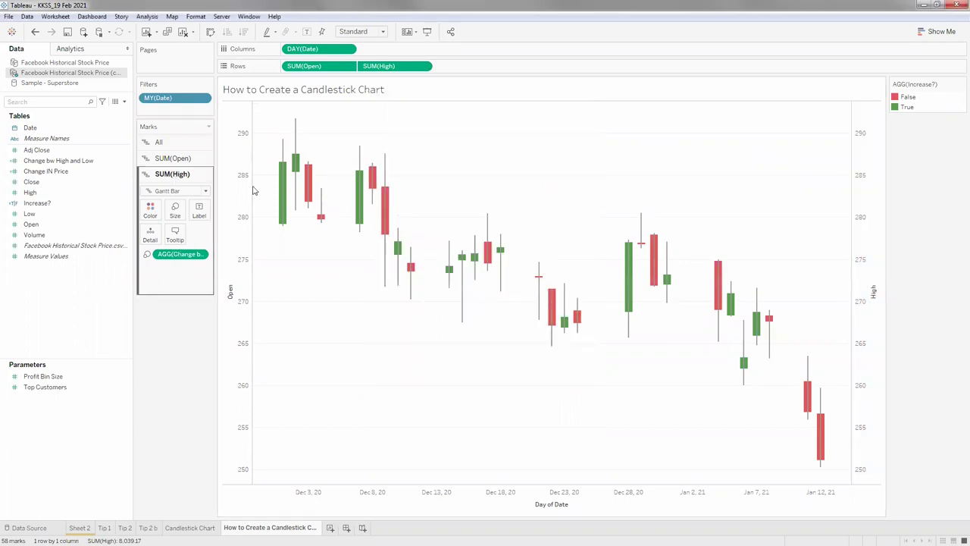
click(174, 158)
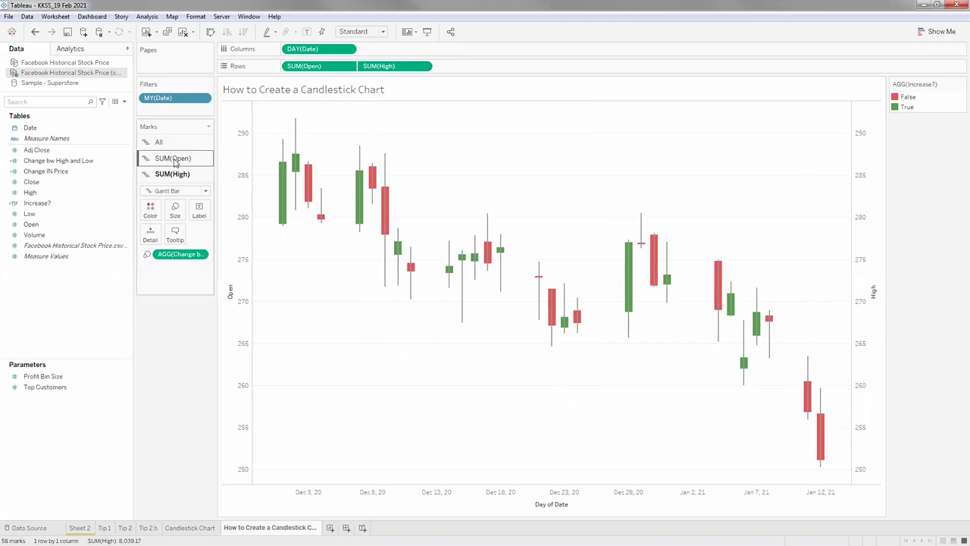
click(175, 194)
click(213, 220)
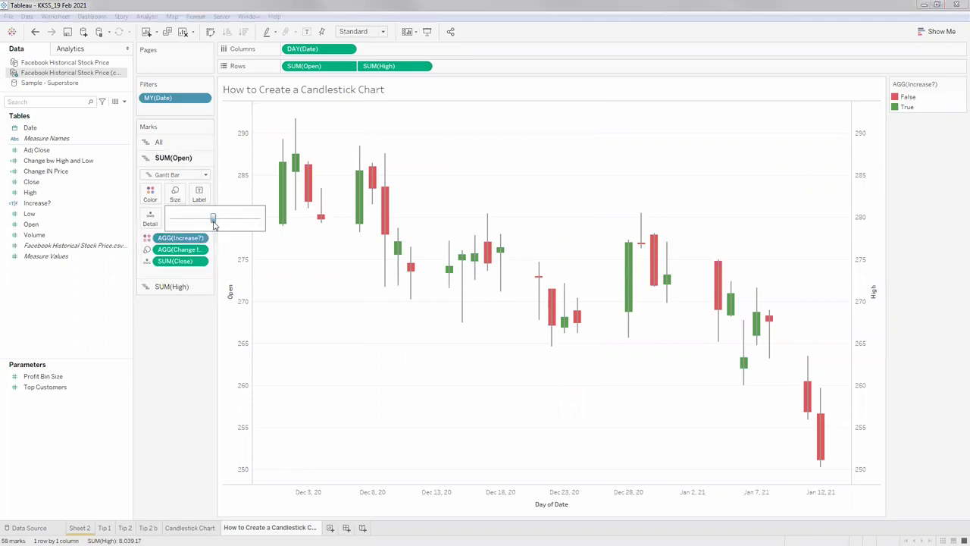
click(178, 383)
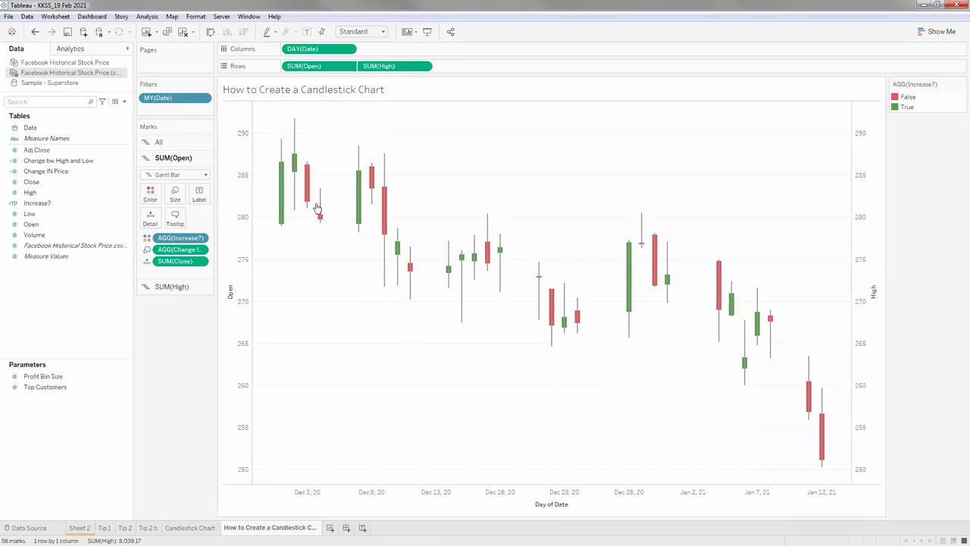
Step: Compare the chart with the finished Candlestick Chart sheet and inspect the December 8, 2020 mark
mouse_move(281, 217)
key(ctrl+shift+Tab)
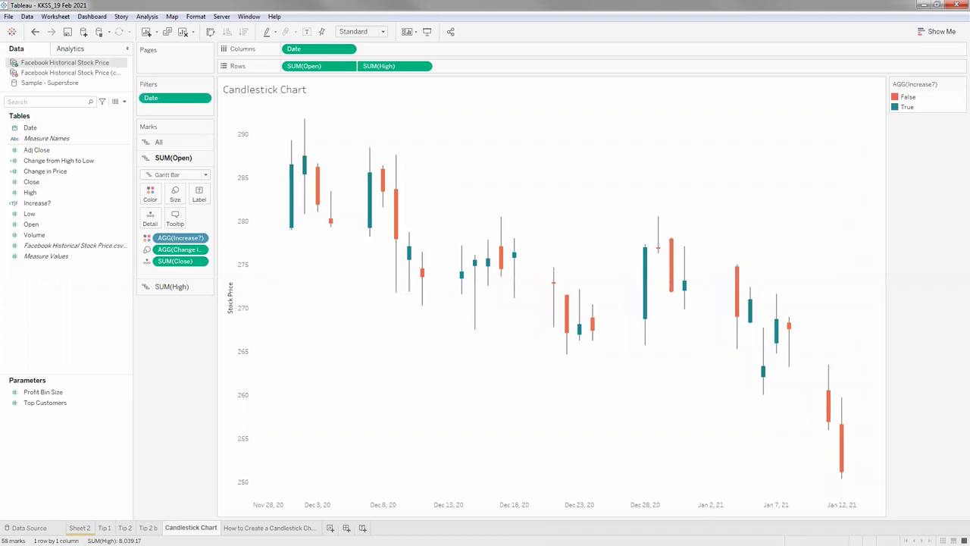
click(257, 529)
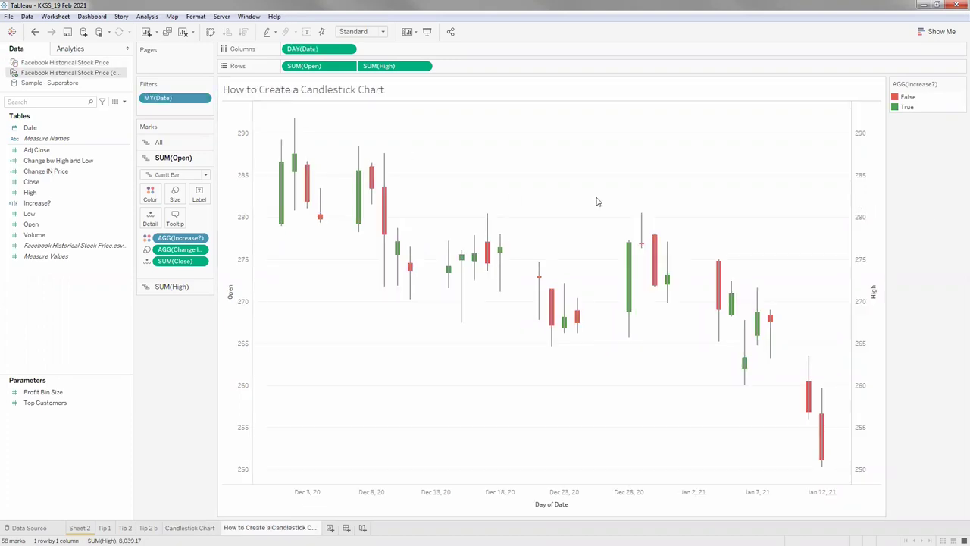
mouse_move(372, 186)
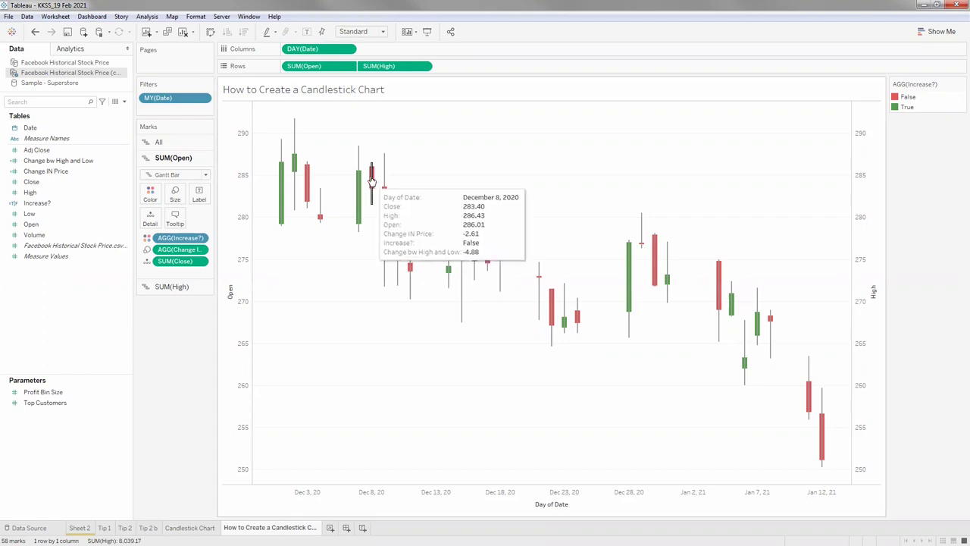
click(372, 177)
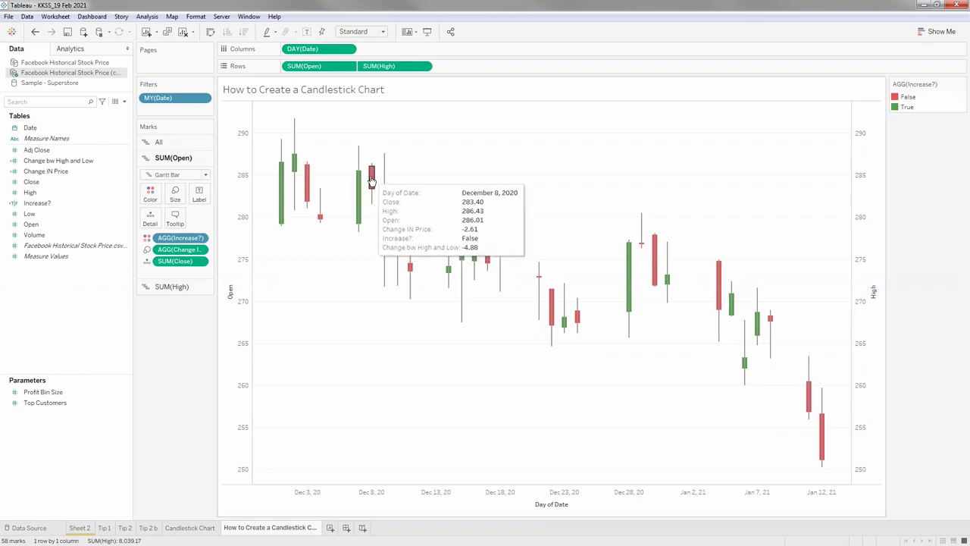
Step: Move the High marks to the back and hide the High axis header
right_click(862, 209)
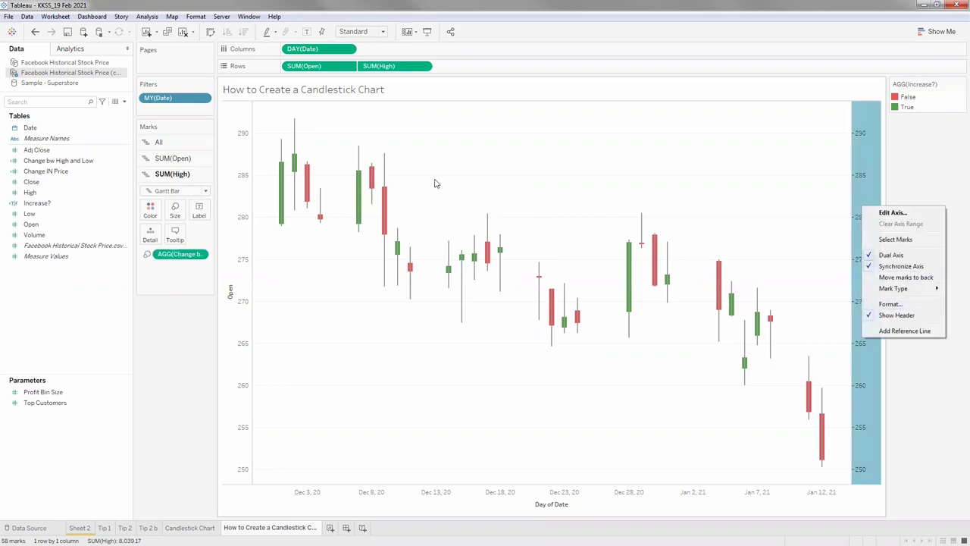
click(906, 278)
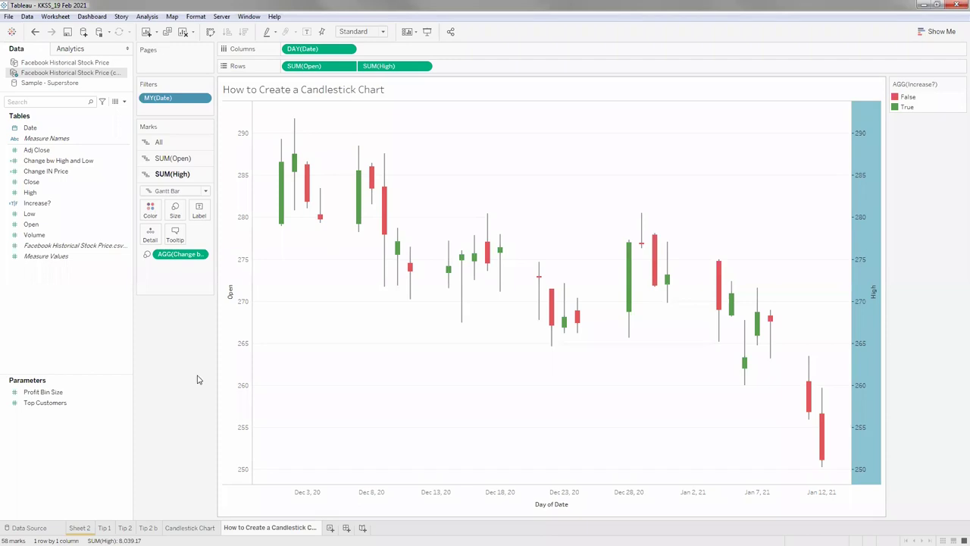
click(864, 207)
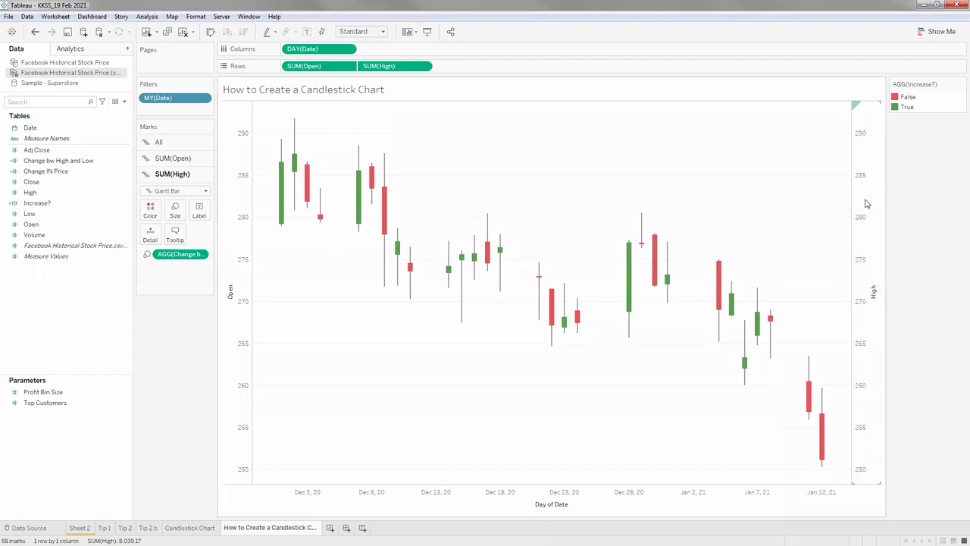
right_click(867, 204)
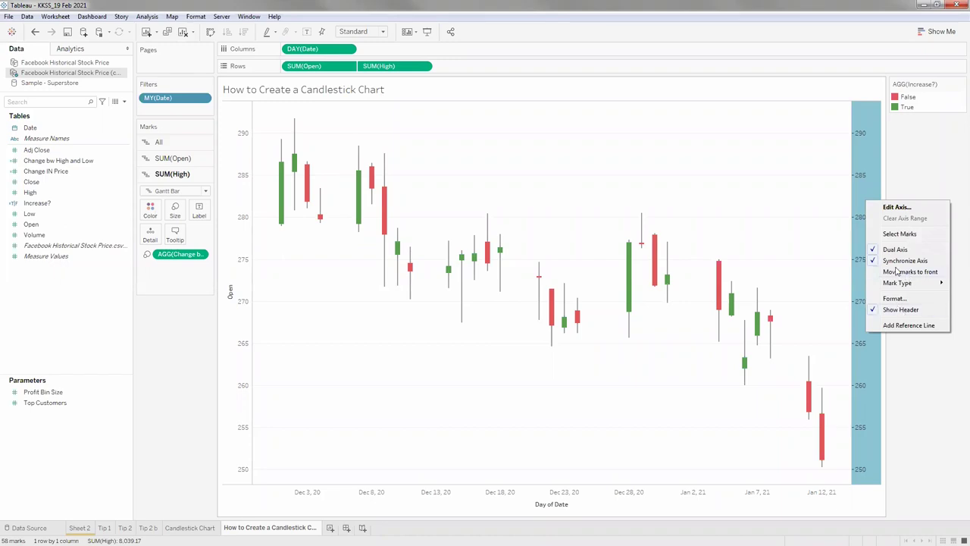
click(902, 310)
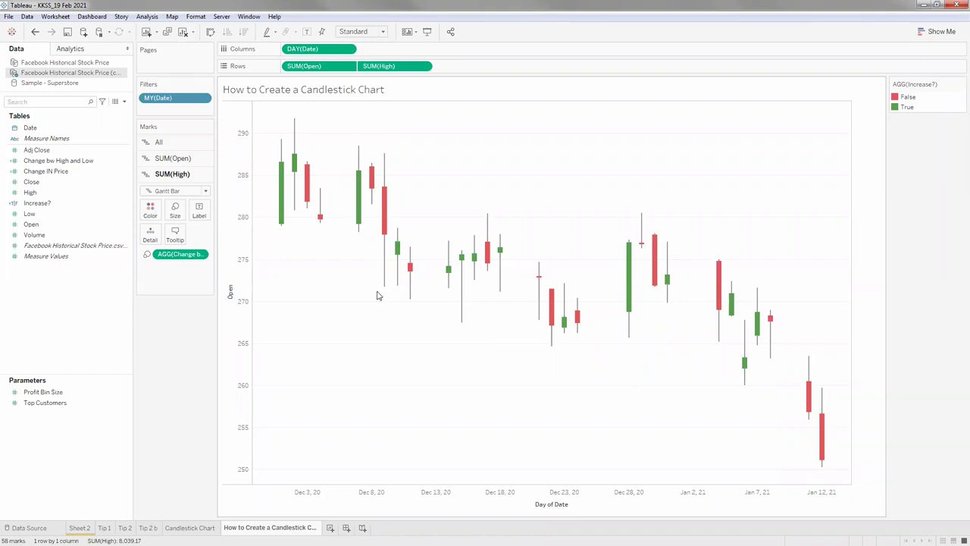
Step: Change the Open axis title to Stock Price
right_click(236, 279)
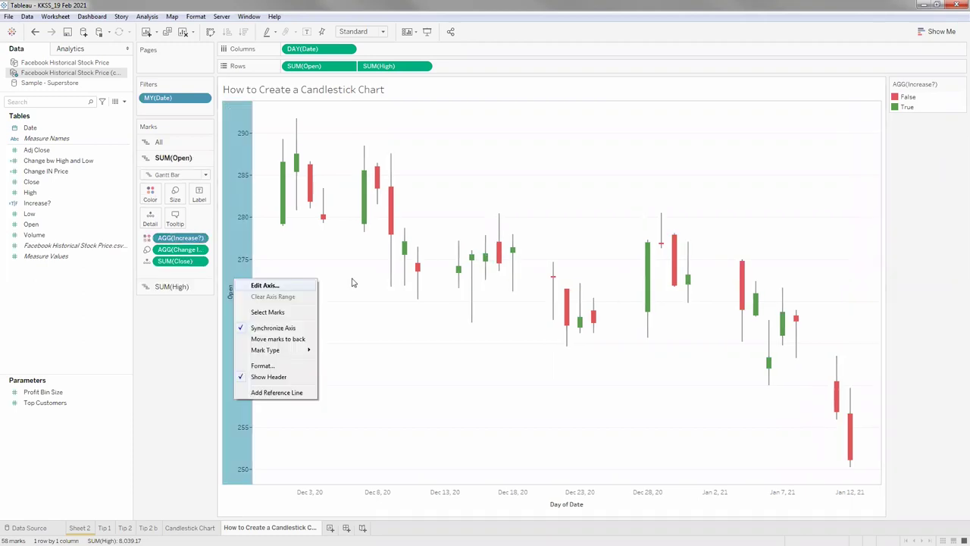
click(417, 380)
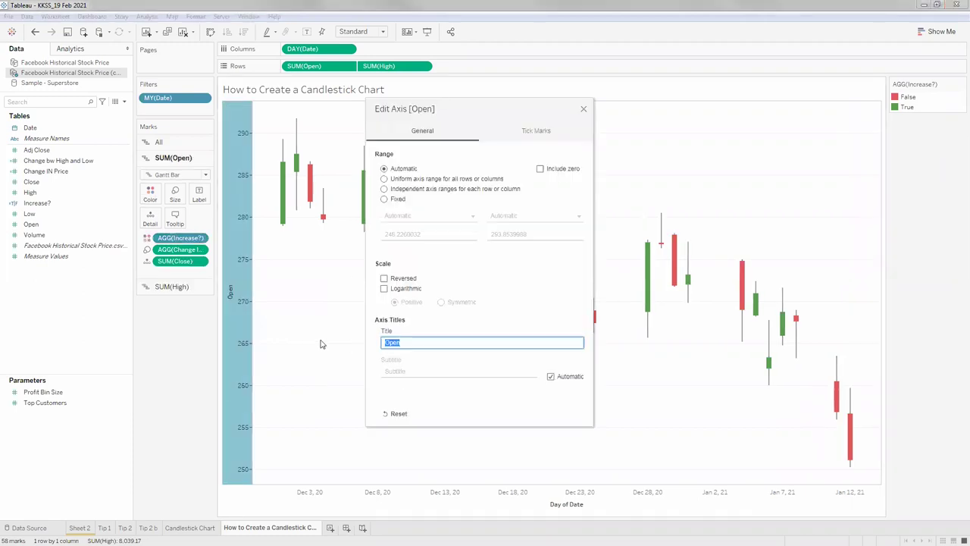
text(Stock Price)
click(583, 111)
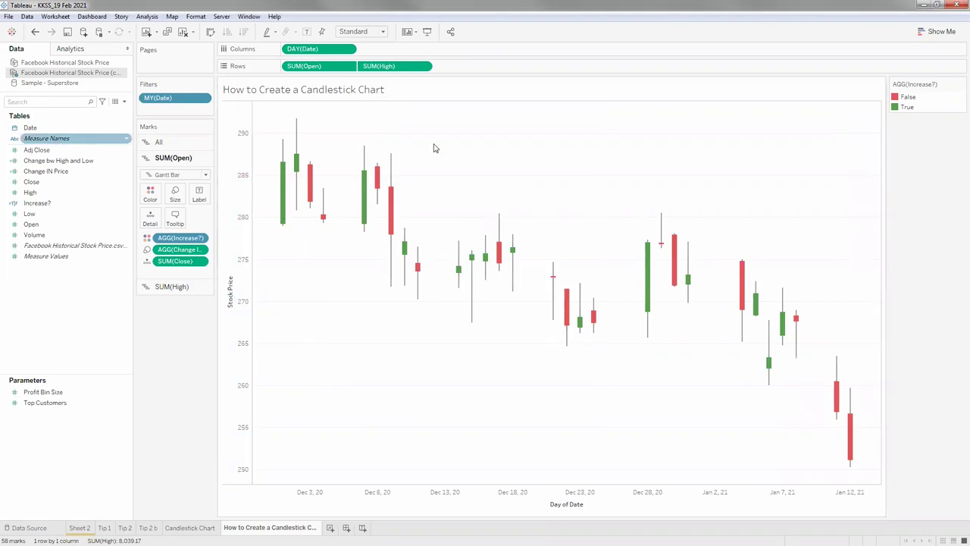
Step: Remove the chart's grid lines by setting the sheet's Grid Lines to None
right_click(326, 269)
click(354, 322)
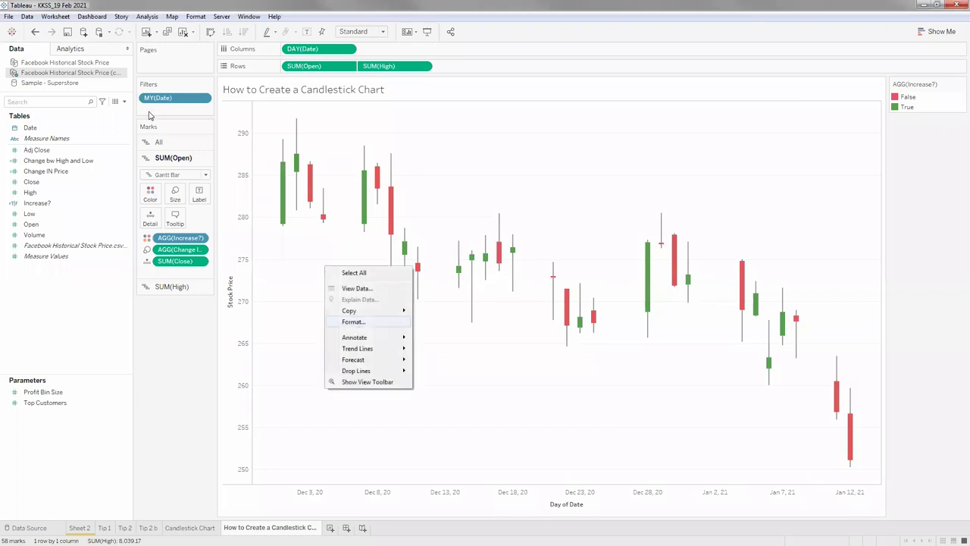
click(60, 67)
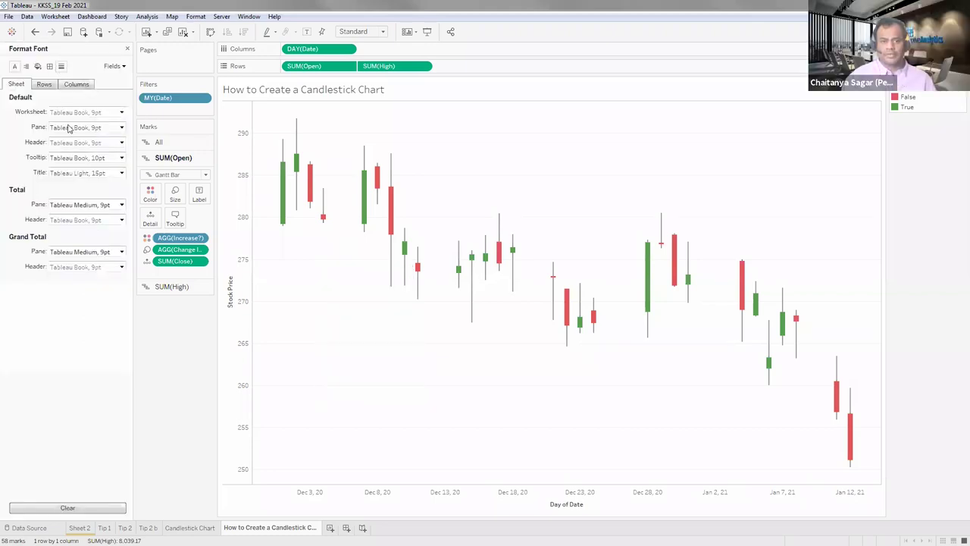
click(75, 128)
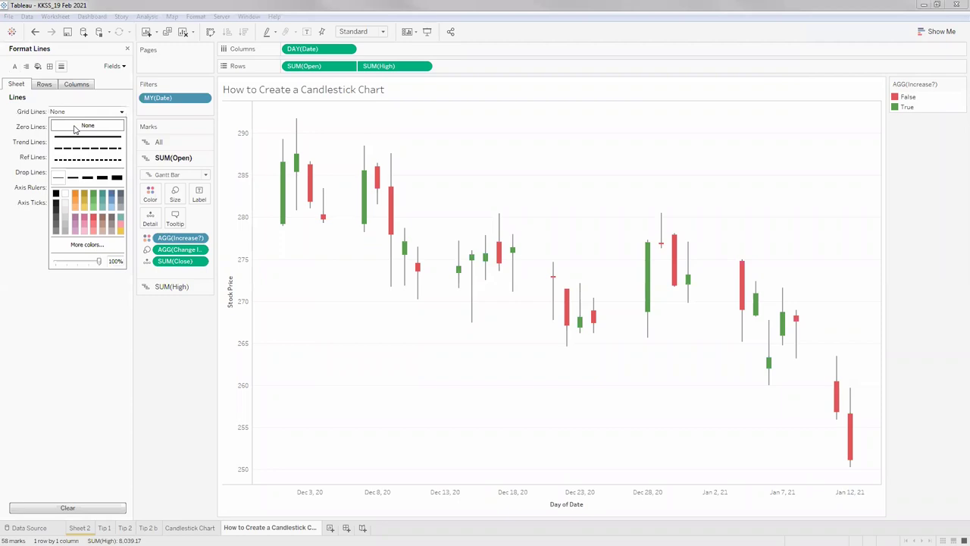
click(101, 294)
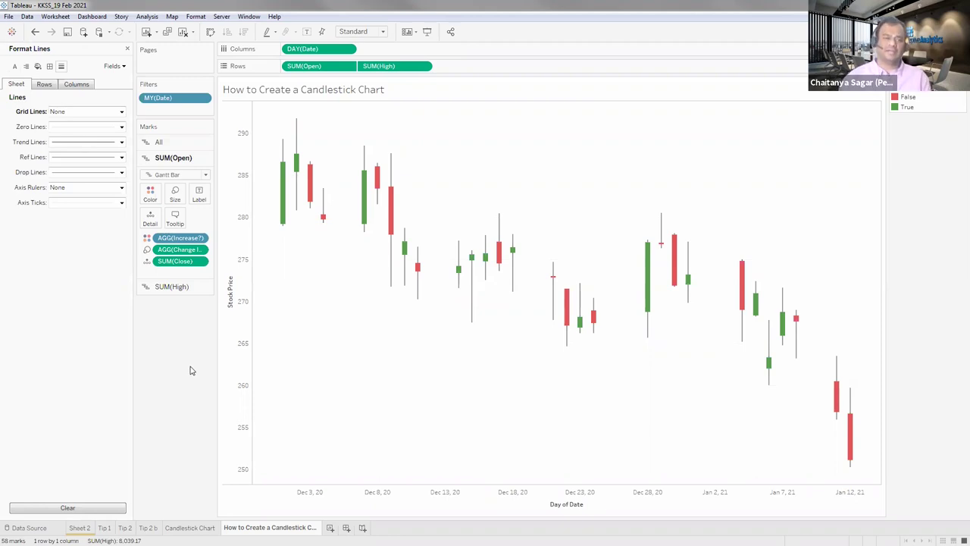
Step: Show the High axis header again and check the axis's option for ordering its marks
click(424, 66)
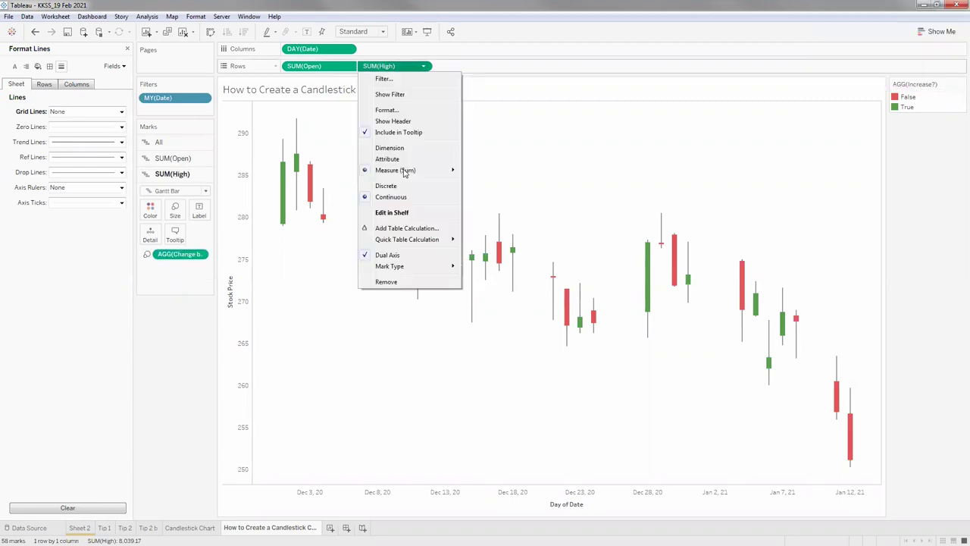
click(392, 123)
right_click(862, 244)
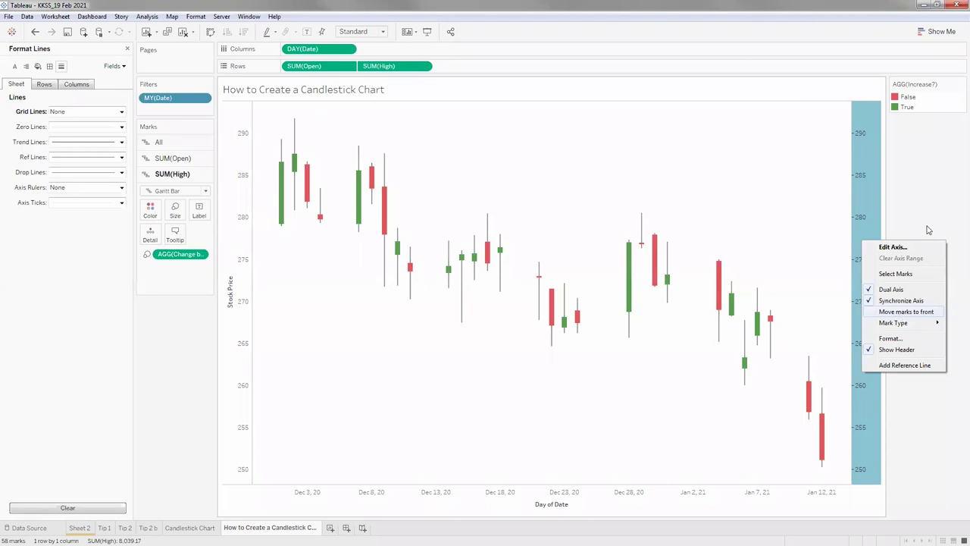
click(401, 254)
click(127, 49)
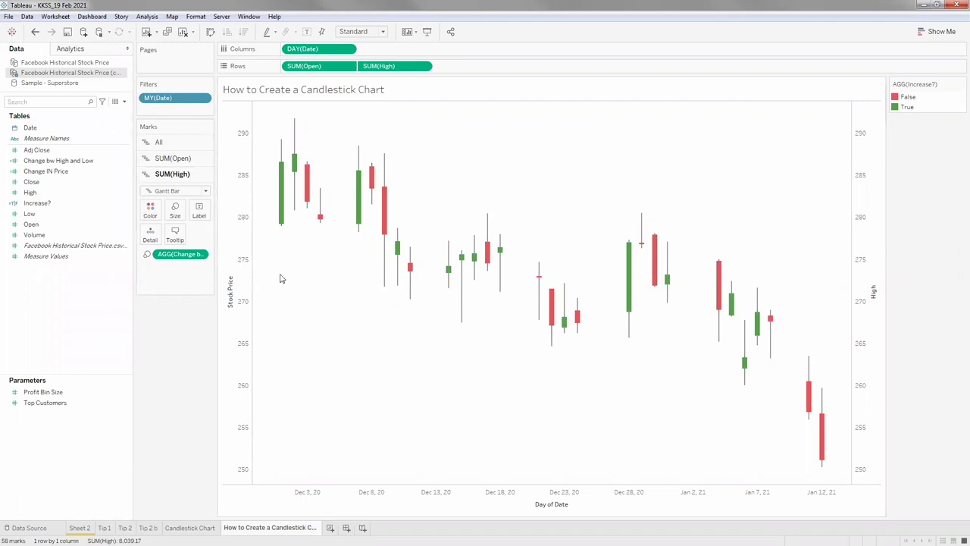
Step: Open the Tip 1 worksheet and inspect the Furniture Chairs sales for the Consumer segment
mouse_move(279, 219)
click(72, 224)
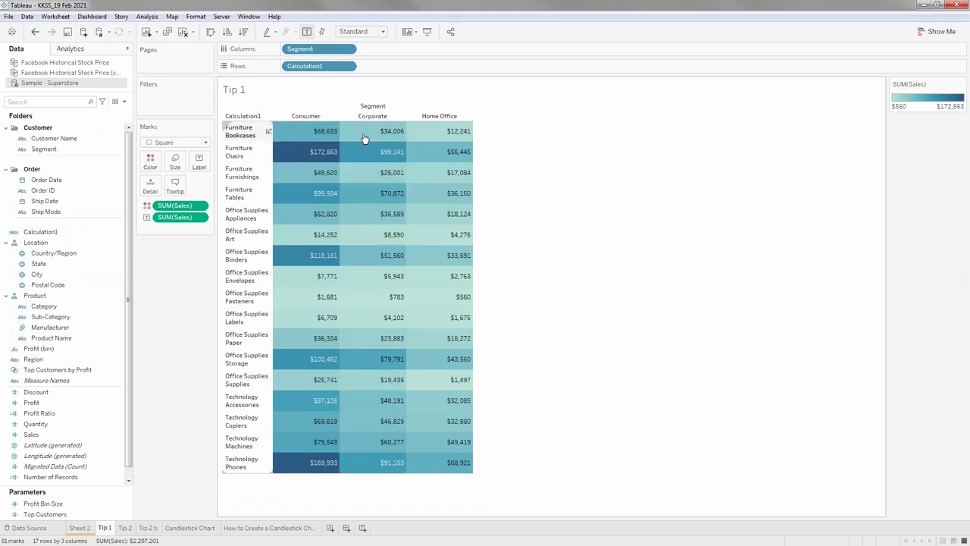
click(309, 155)
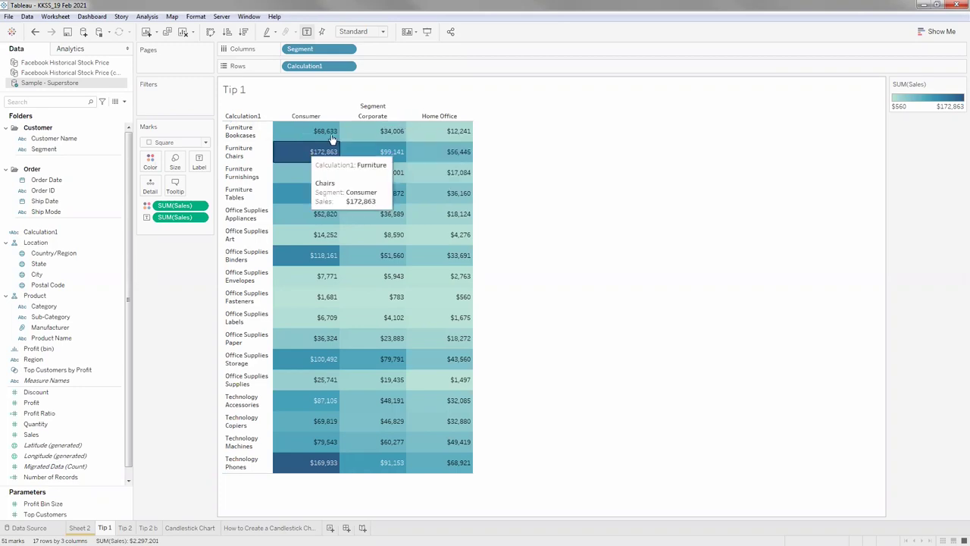
click(178, 306)
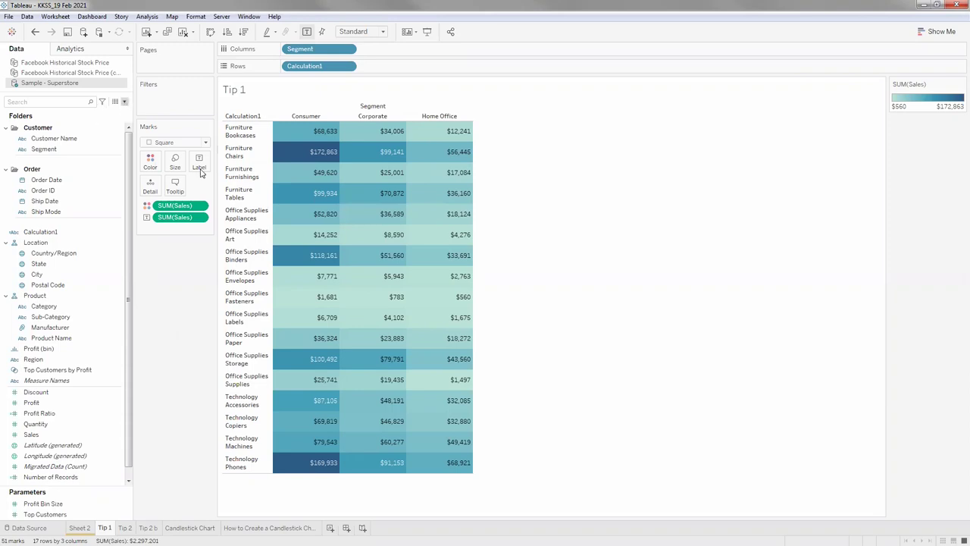
Step: Create a calculated field with the formula [Category] + [Sub-Category] and place it on Rows after Calculation1
click(224, 174)
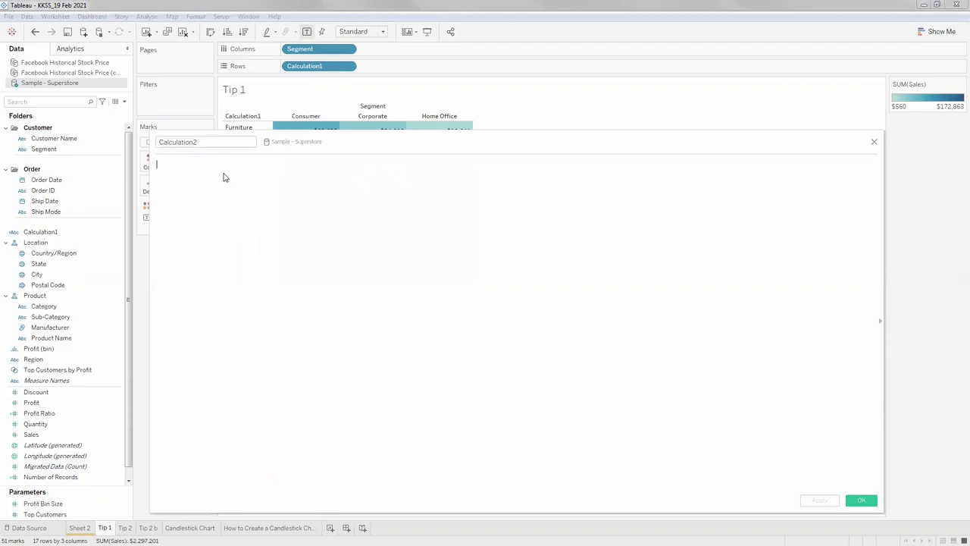
text(Cate)
key(Return)
text(+ [Sub-Category])
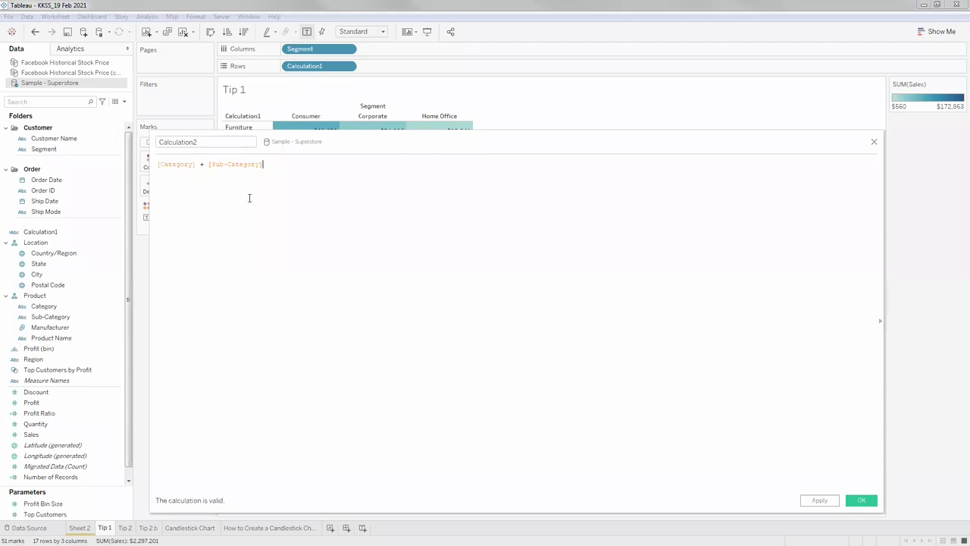
click(861, 502)
drag(44, 243, 420, 99)
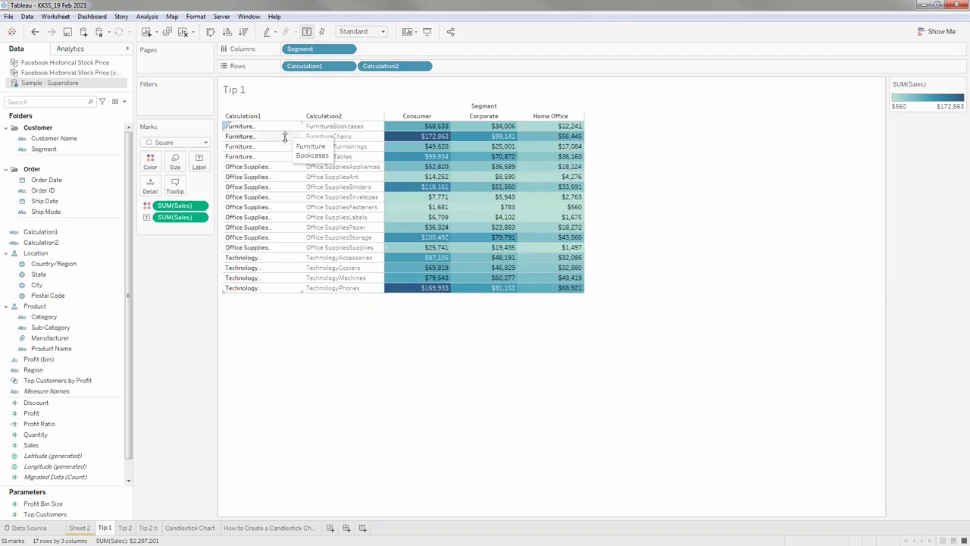
Step: Make the table rows taller to fit two-line labels, and change Calculation2 to [Category] +" "+ [Sub-Category]
drag(283, 139, 282, 158)
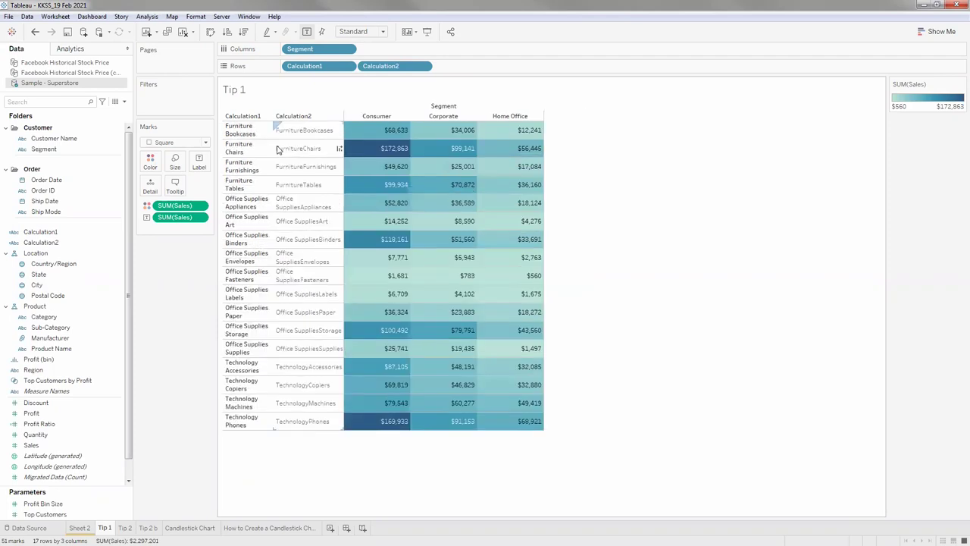
click(68, 243)
right_click(68, 245)
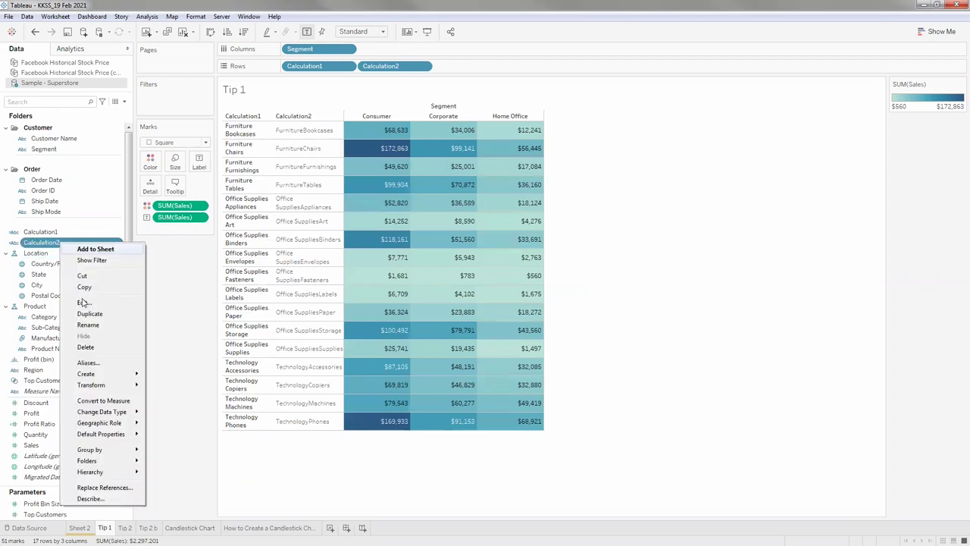
click(84, 302)
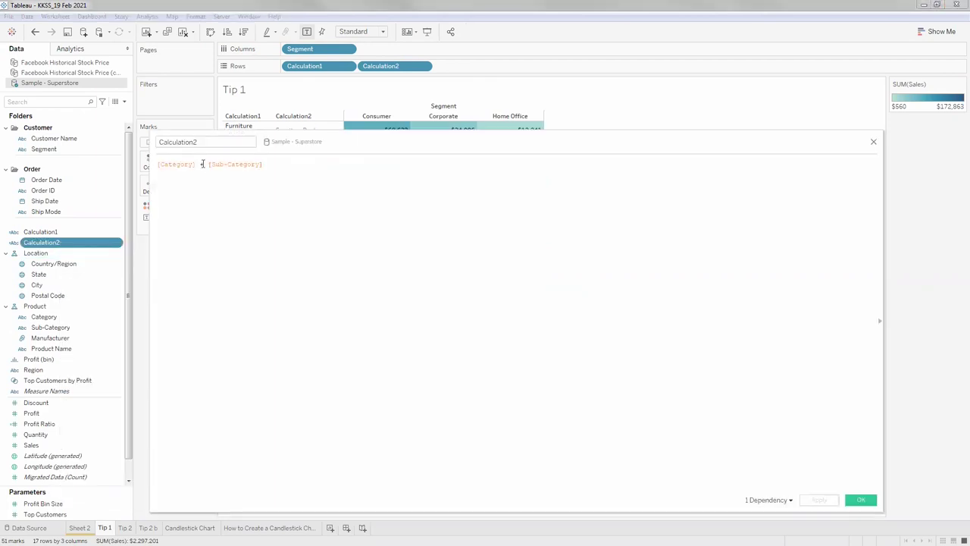
text("|)
text(")
text(+)
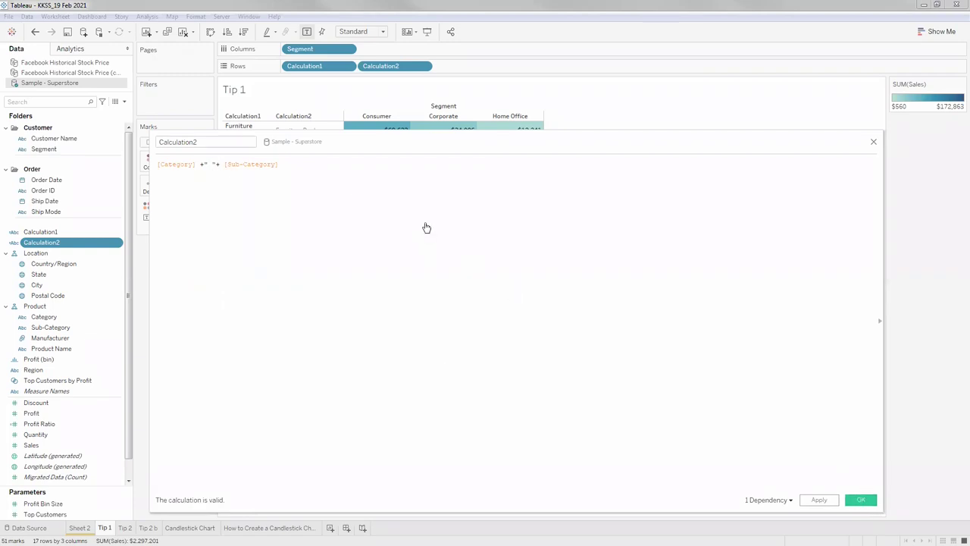
key(Return)
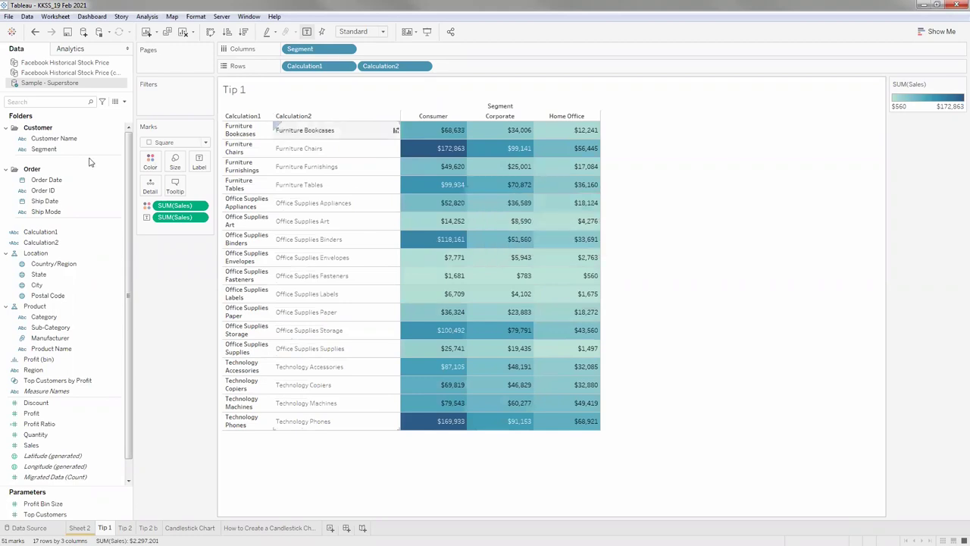
Step: Widen the Calculation1 and Calculation2 header columns in the Tip 1 table
click(46, 242)
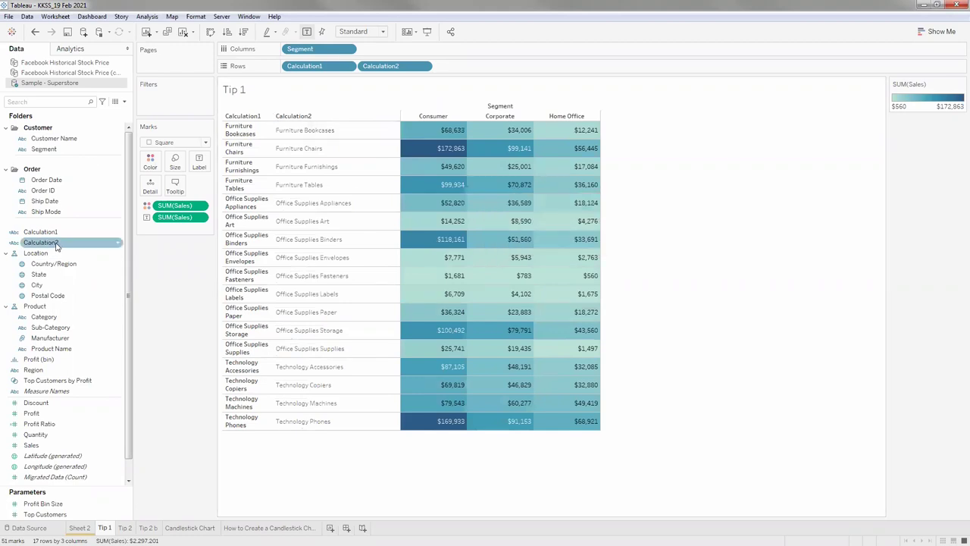
click(289, 139)
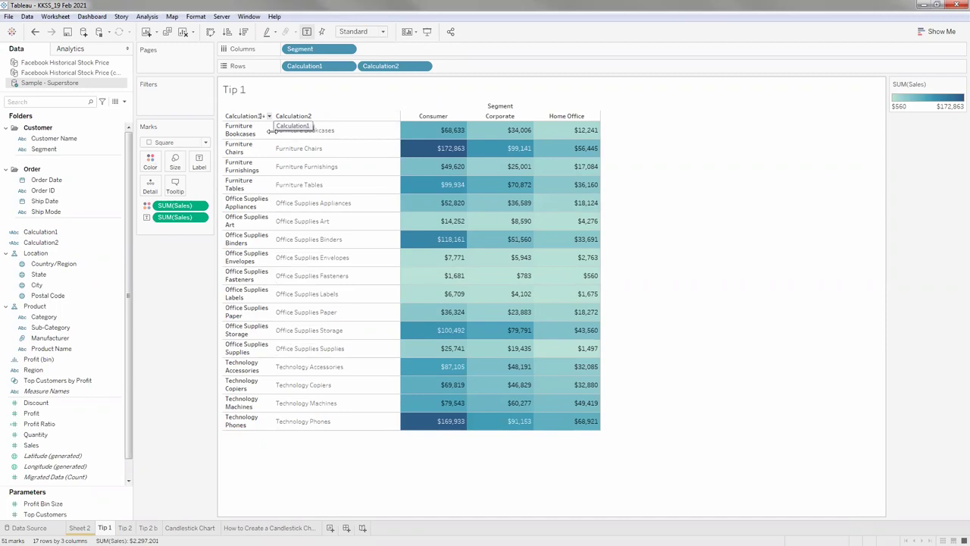
drag(380, 131, 382, 131)
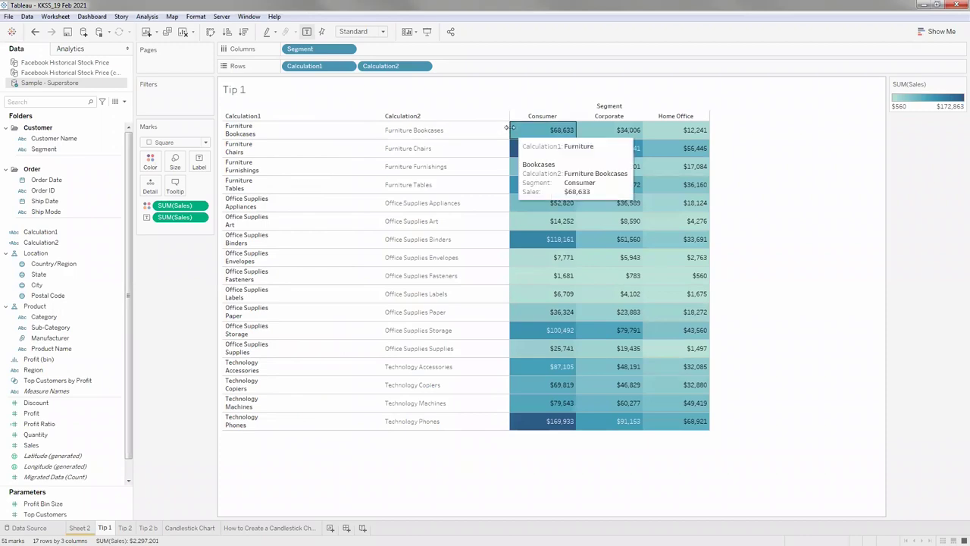
Step: Try narrowing the Calculation2 column so its labels wrap, undo the width change and clear the mark selection
drag(438, 145, 402, 144)
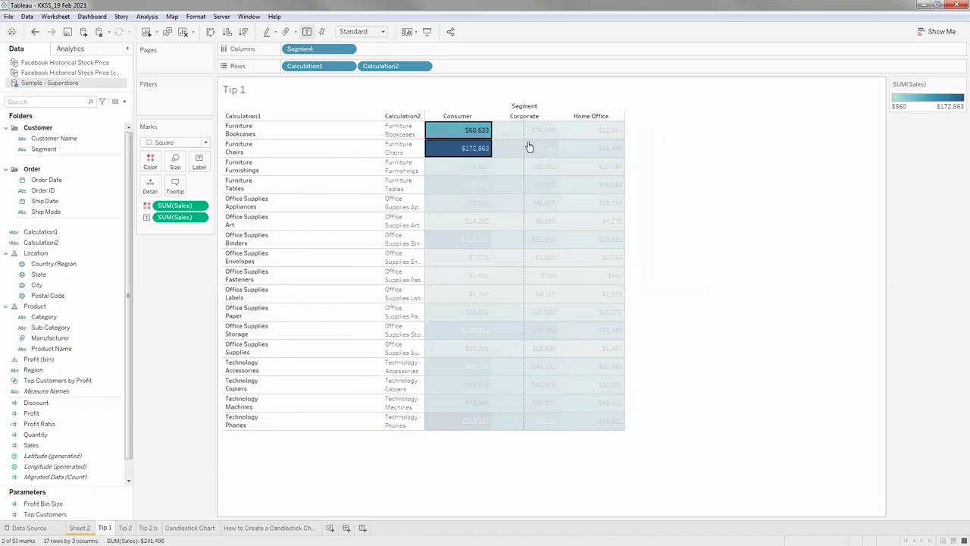
key(ctrl+z)
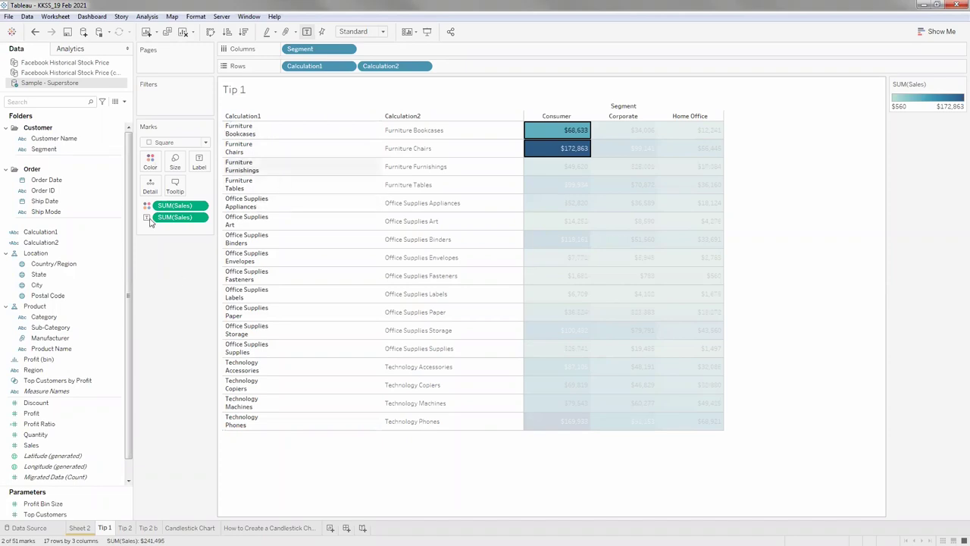
key(Escape)
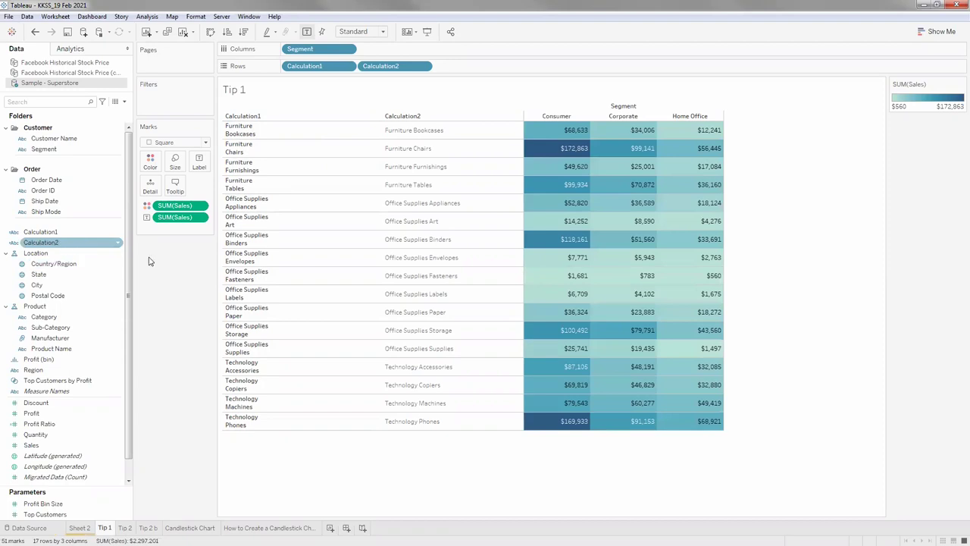
Step: Edit Calculation2 to put a line break inside the quotation marks between [Category] and [Sub-Category]
right_click(67, 244)
key(Escape)
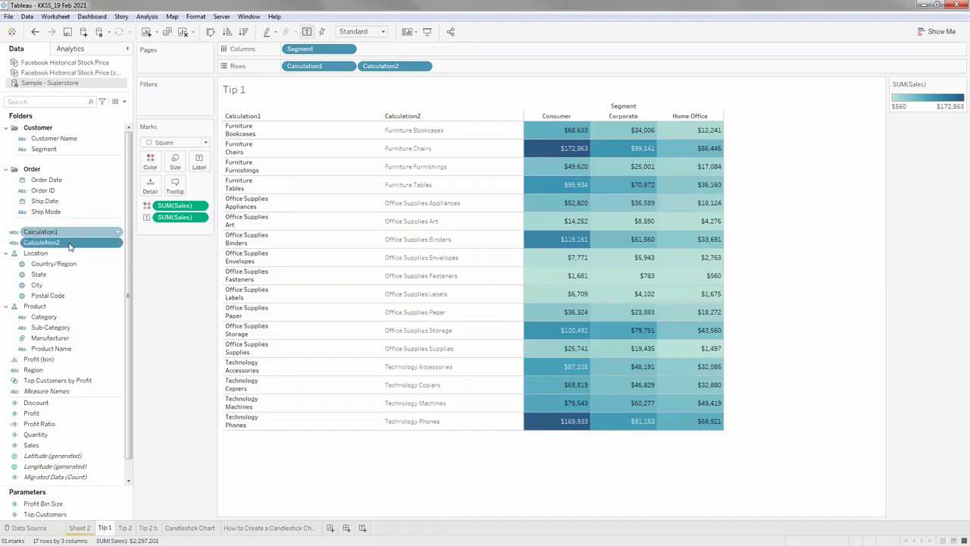
right_click(68, 244)
click(89, 307)
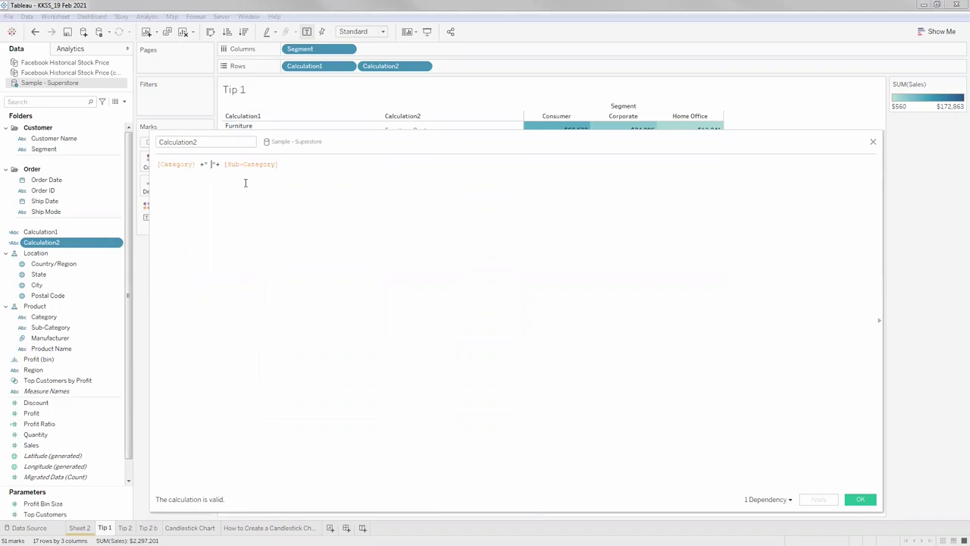
key(Return)
click(865, 500)
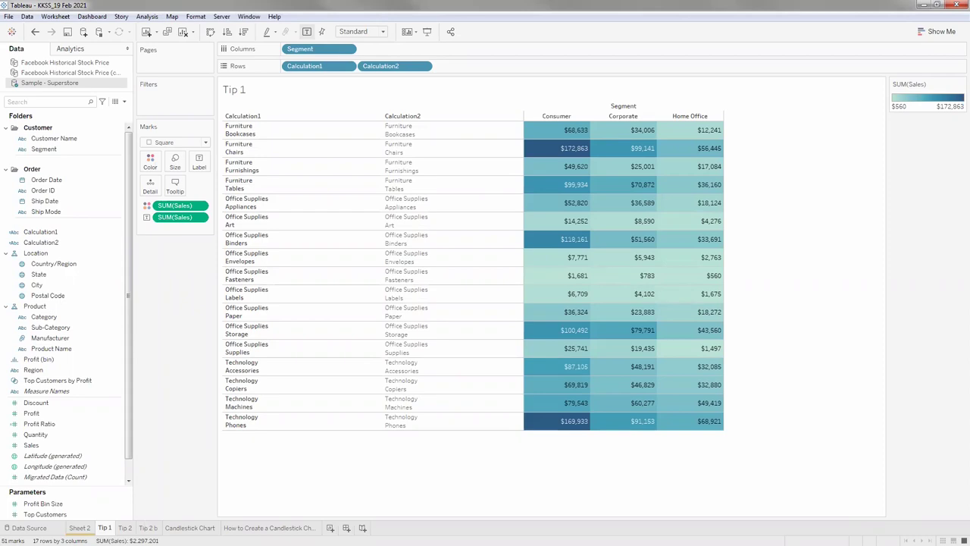
Step: Open the Tip 2 worksheet and check the Copy Formatting option available for the sheet
click(126, 528)
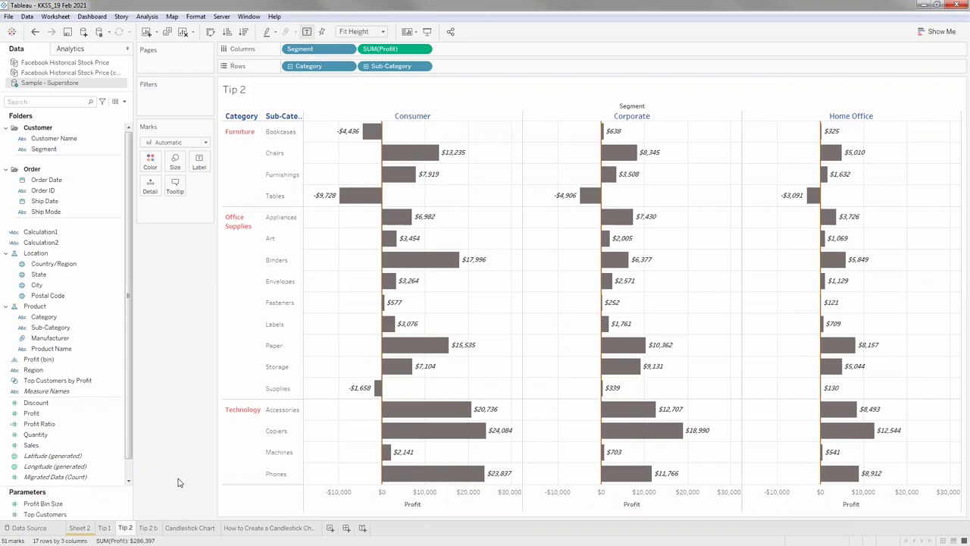
click(276, 426)
right_click(126, 528)
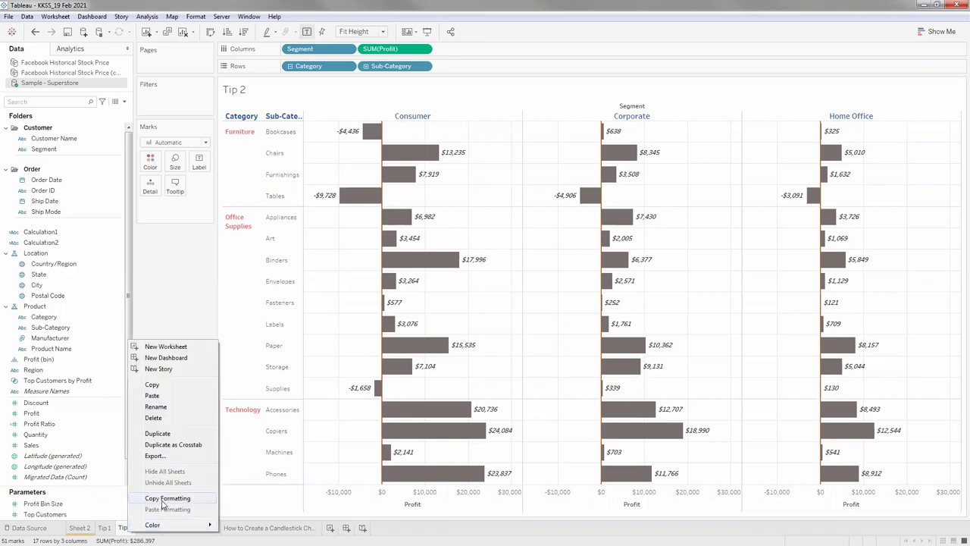
click(558, 264)
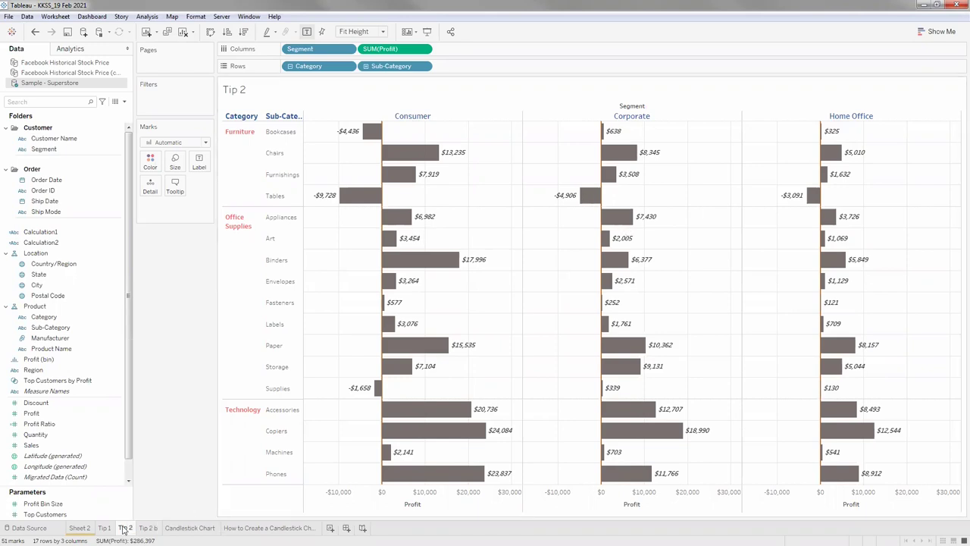
Step: Compare the formatting of the Tip 2 b worksheet with Tip 2, ending on Tip 2
click(148, 527)
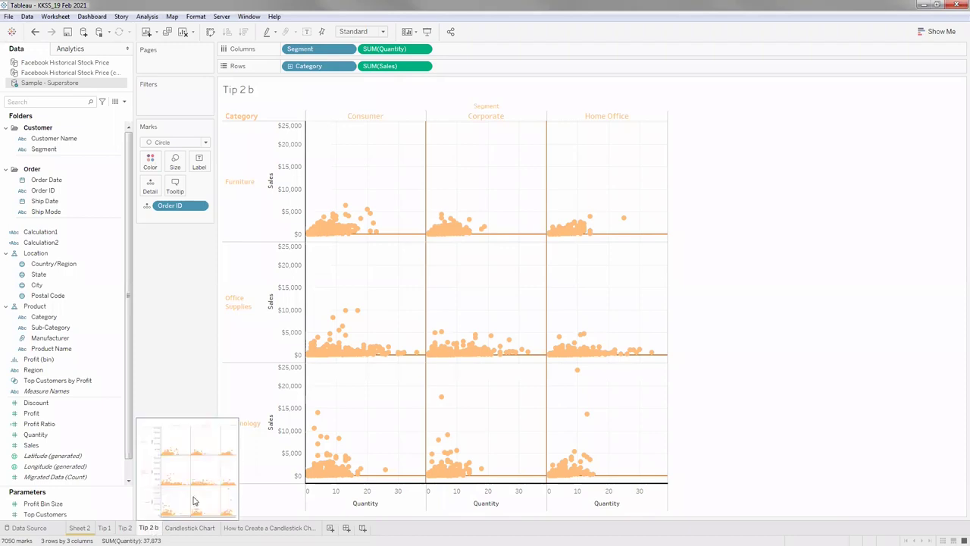
key(ctrl+shift+Tab)
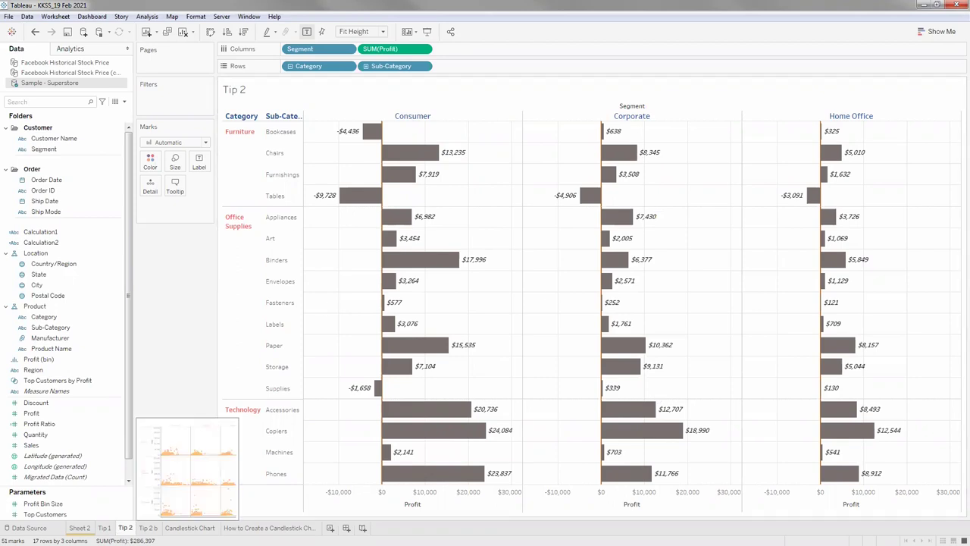
mouse_move(132, 528)
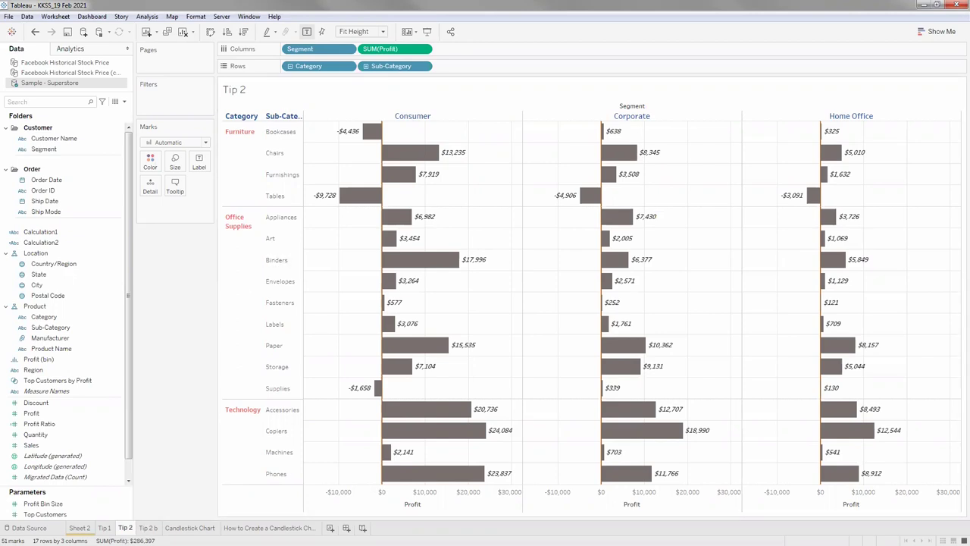
key(ctrl+Tab)
click(126, 530)
Step: Remove the grid lines from the Tip 2 bar chart by setting the sheet's Grid Lines to None
right_click(335, 232)
click(362, 285)
click(62, 67)
click(85, 112)
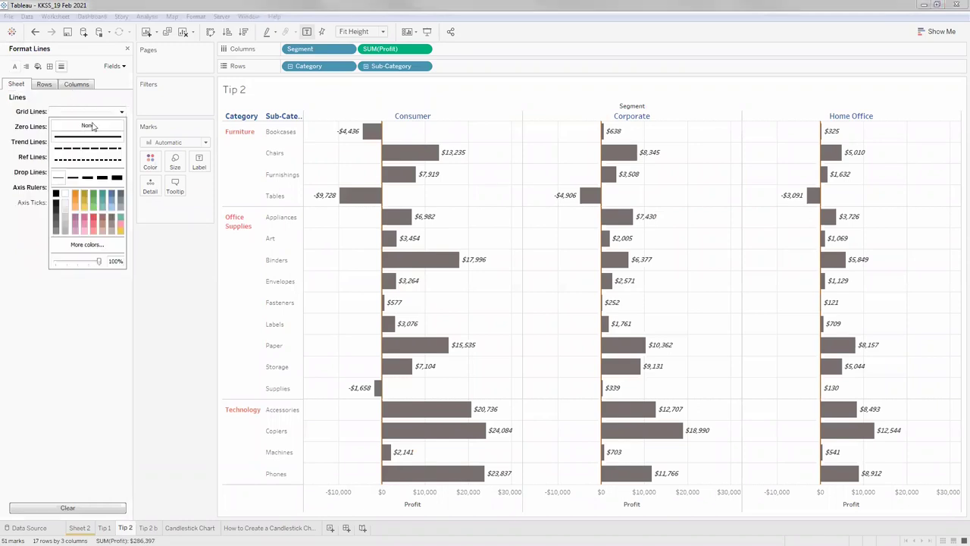
click(90, 126)
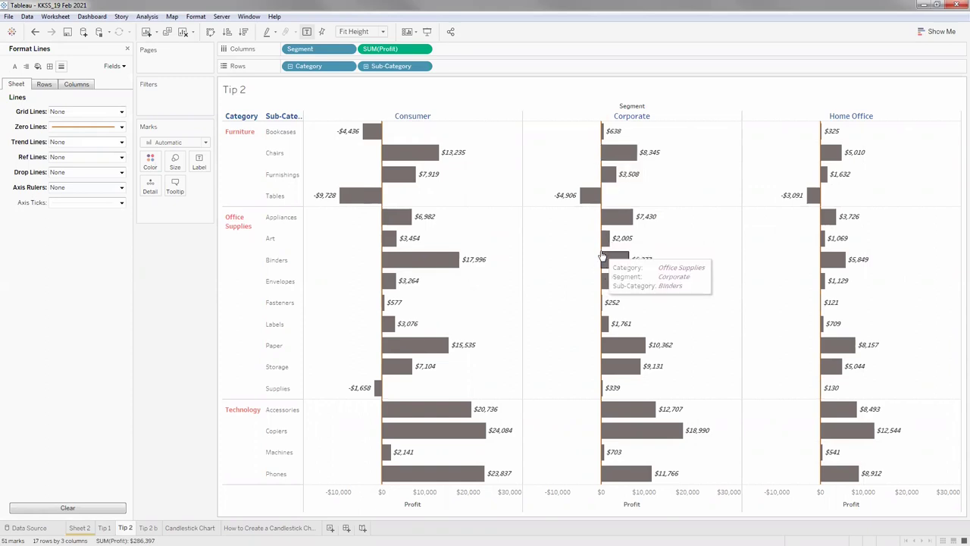
Step: Format the Tip 2 chart's zero lines as a solid line in the thinnest width and a near-black colour
click(76, 126)
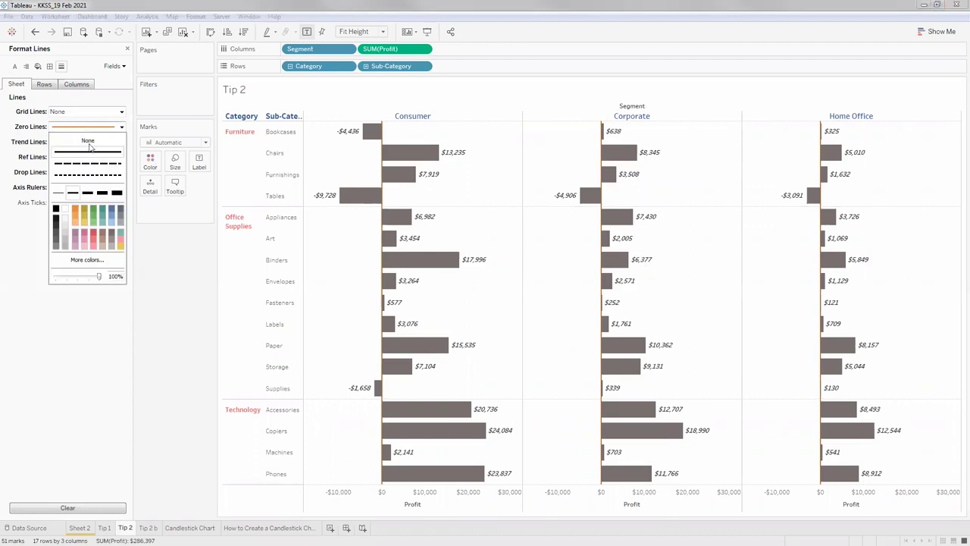
click(88, 141)
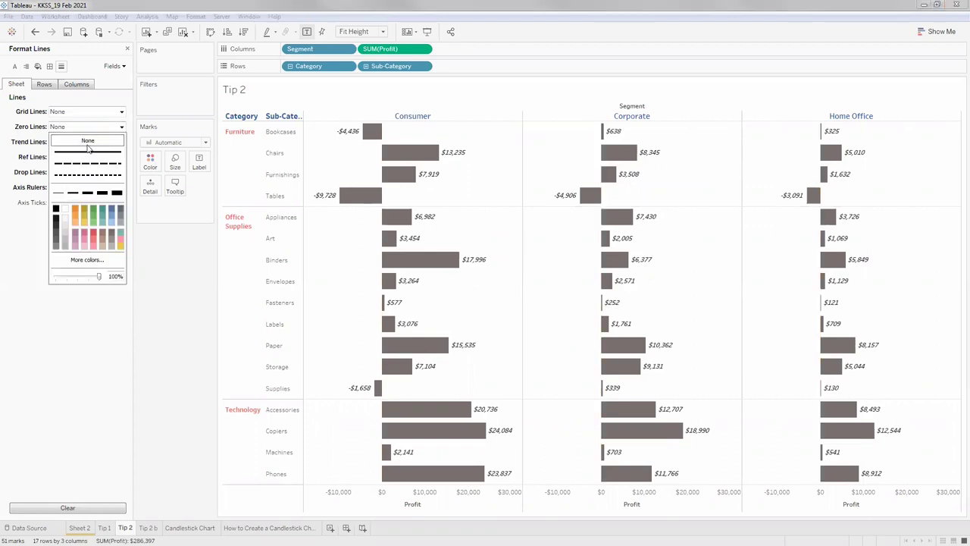
click(59, 194)
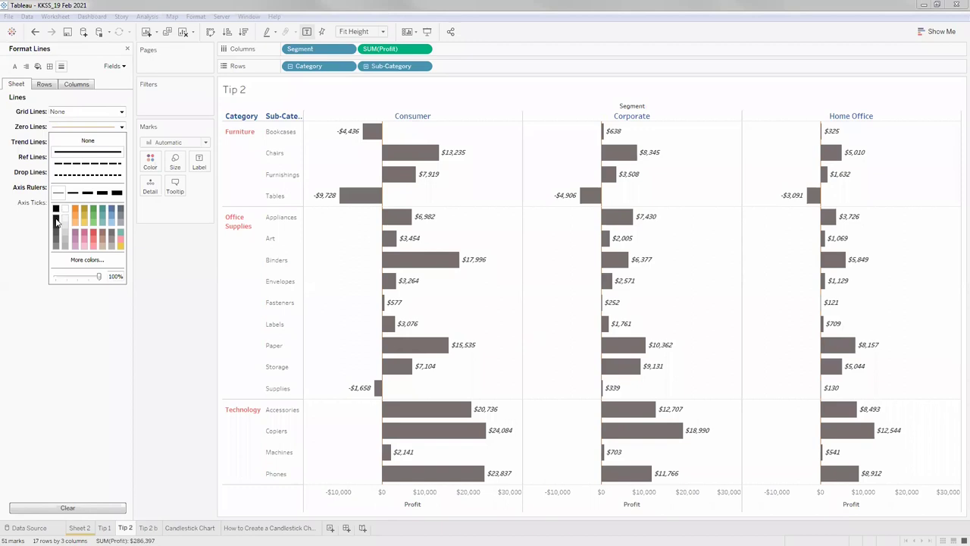
click(56, 221)
click(645, 150)
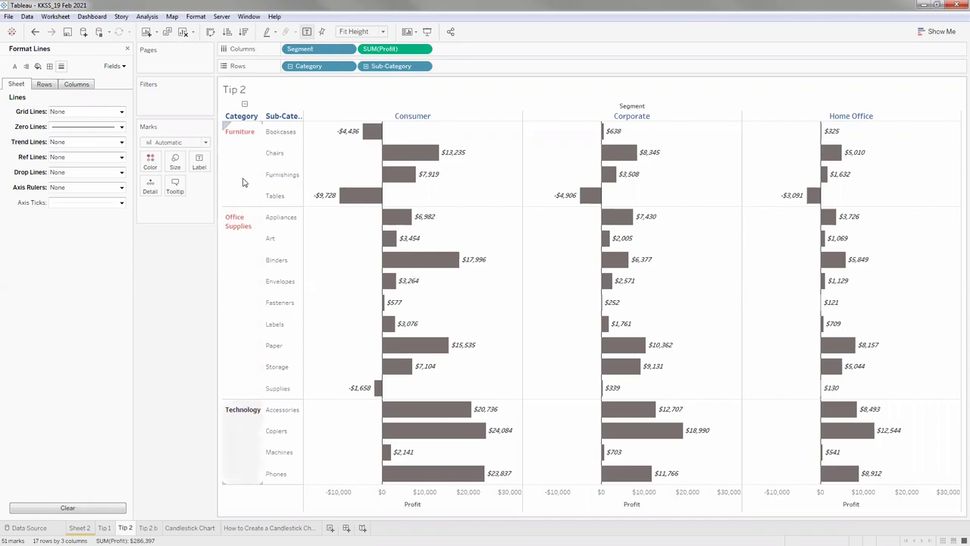
Step: Examine the formatting of the Category, Sub-Category and Segment headers on the Tip 2 chart
click(239, 191)
key(Escape)
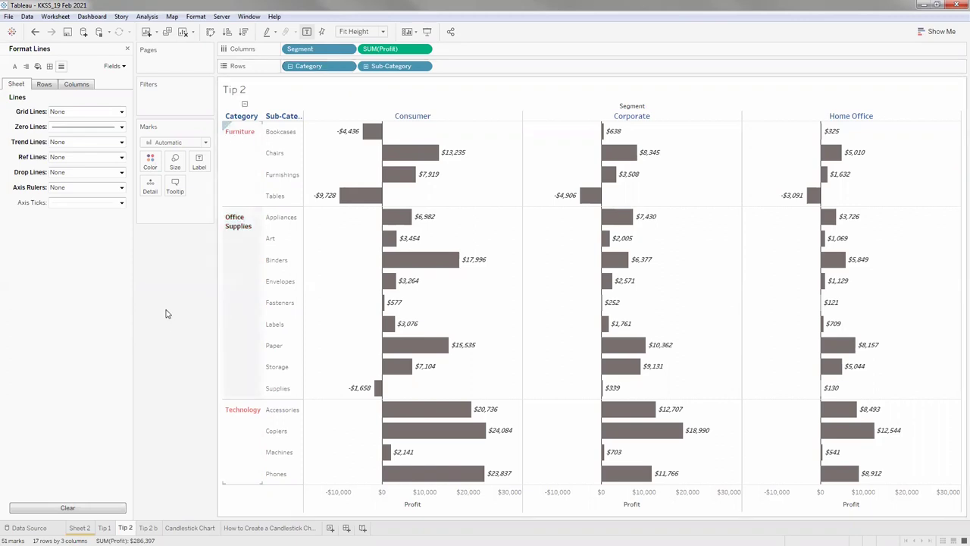
click(252, 131)
click(245, 120)
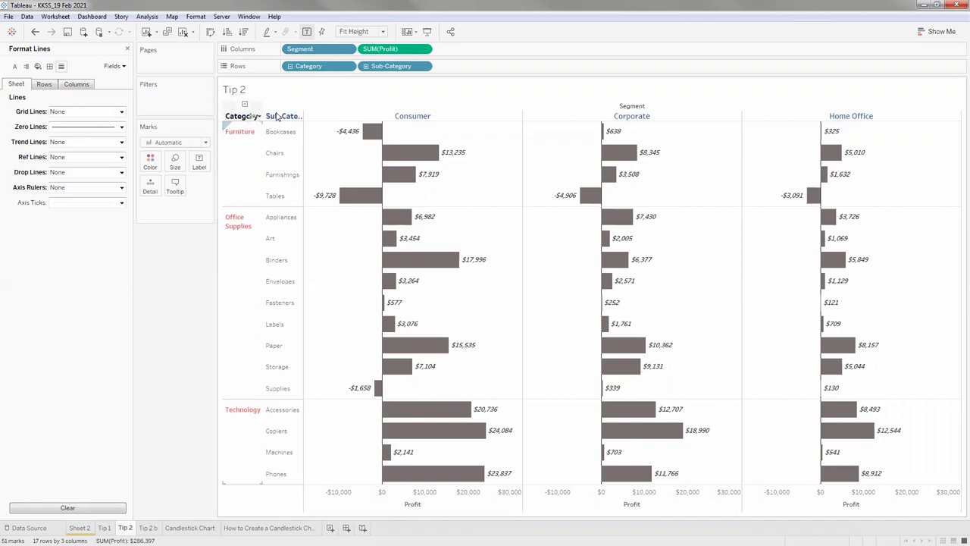
click(308, 90)
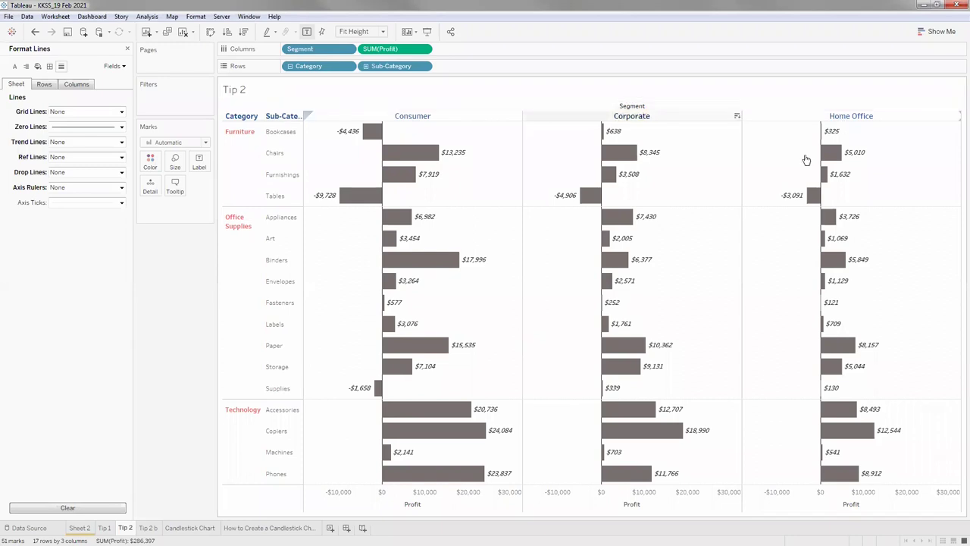
Step: Close the line formatting settings and set the Tip 2 mark labels to a blue font at size 11
click(199, 167)
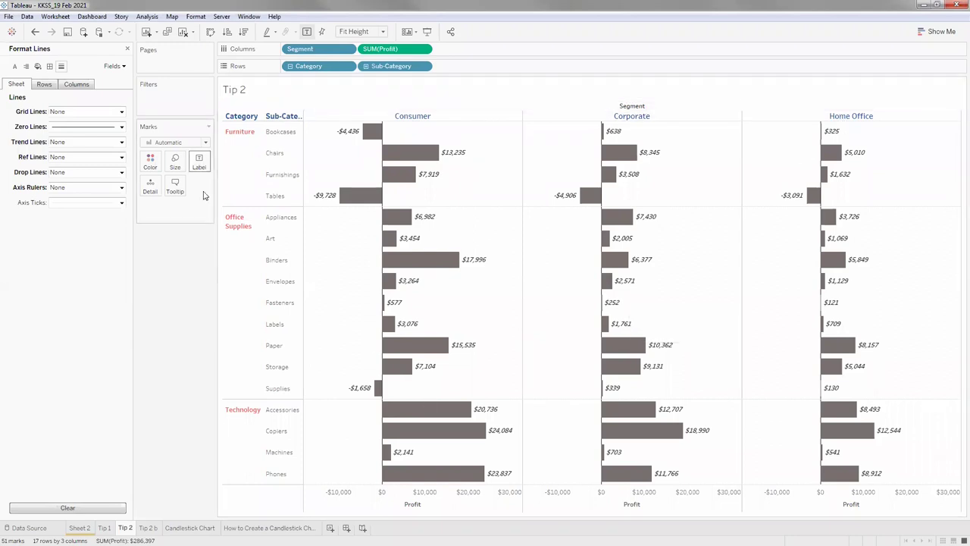
click(128, 49)
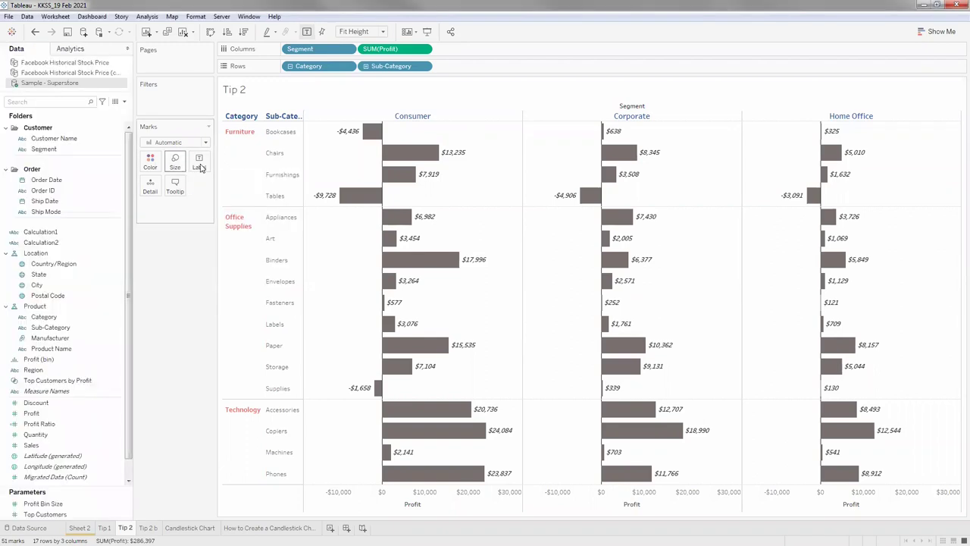
click(199, 167)
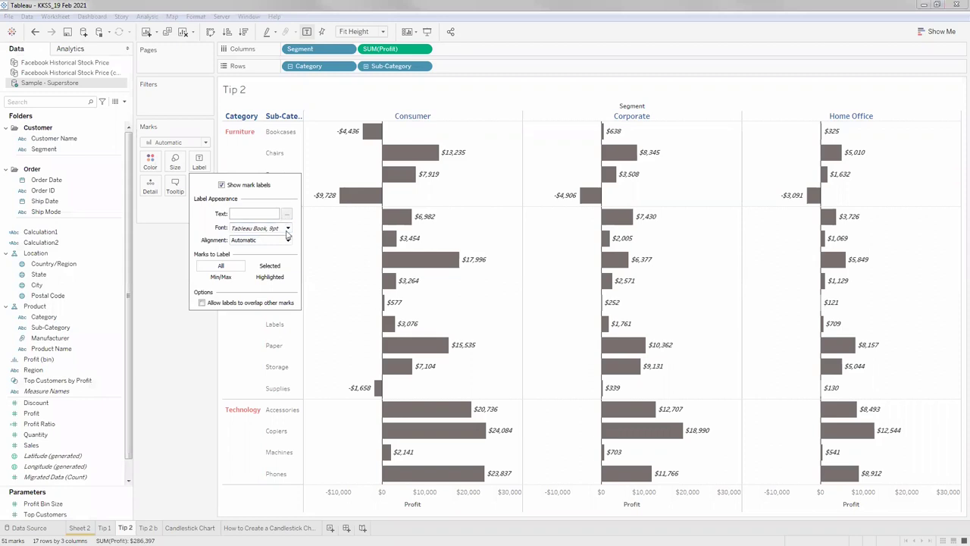
click(289, 229)
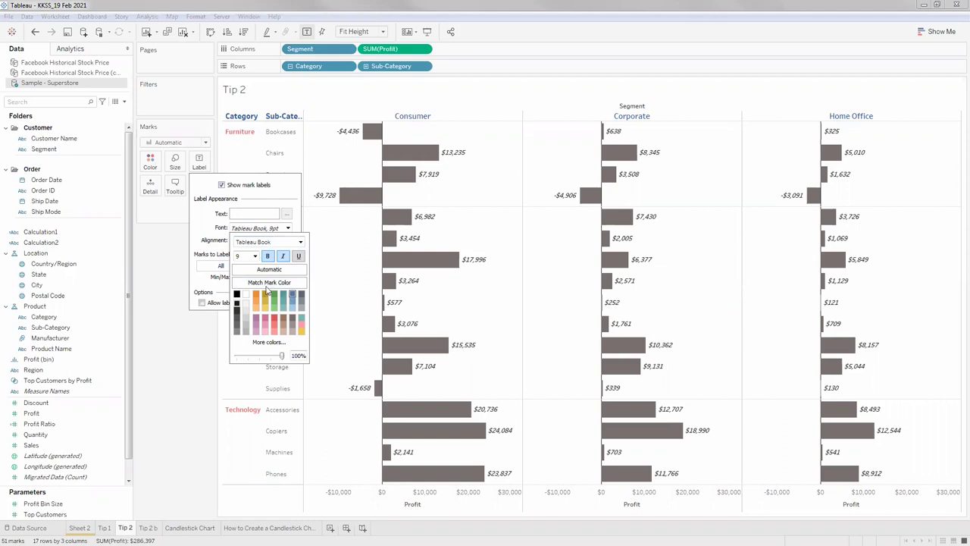
click(256, 257)
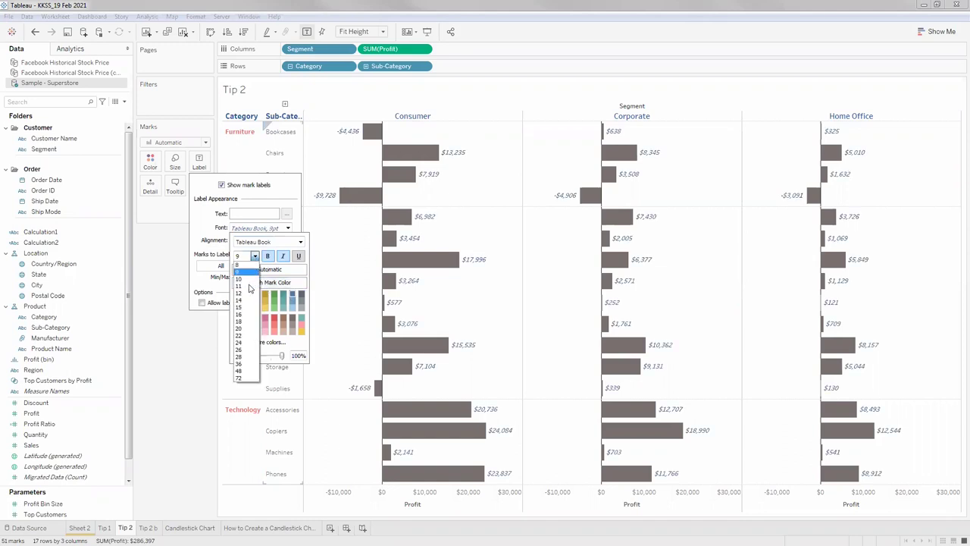
click(250, 288)
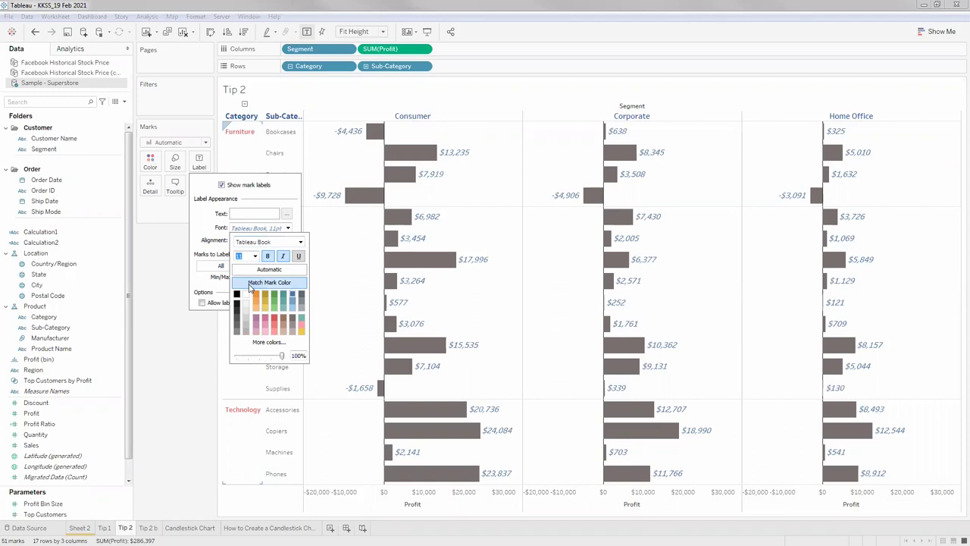
Step: Replace the missing Sales field in the Tip 2 tooltip with the SUM(Profit) field
click(176, 361)
mouse_move(418, 159)
click(177, 187)
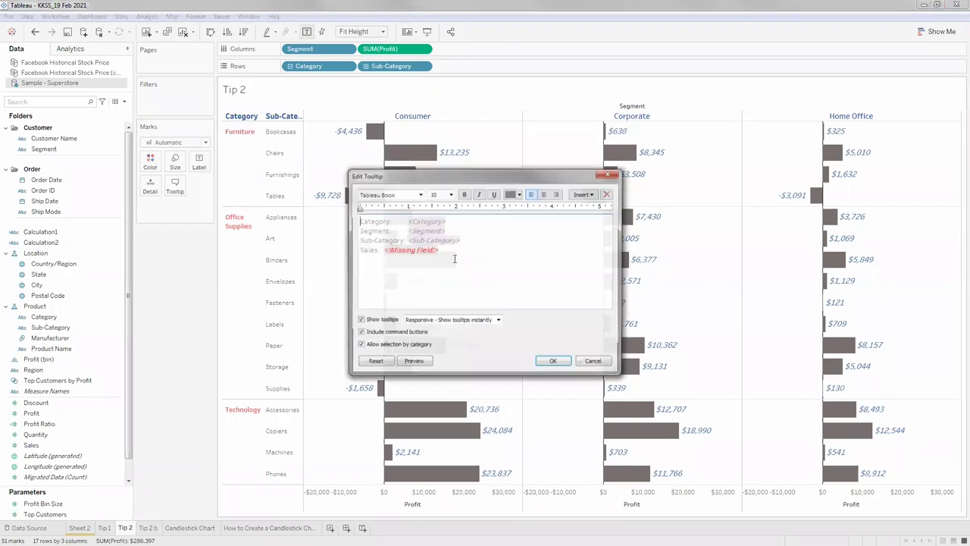
key(ctrl+End)
key(shift+Home)
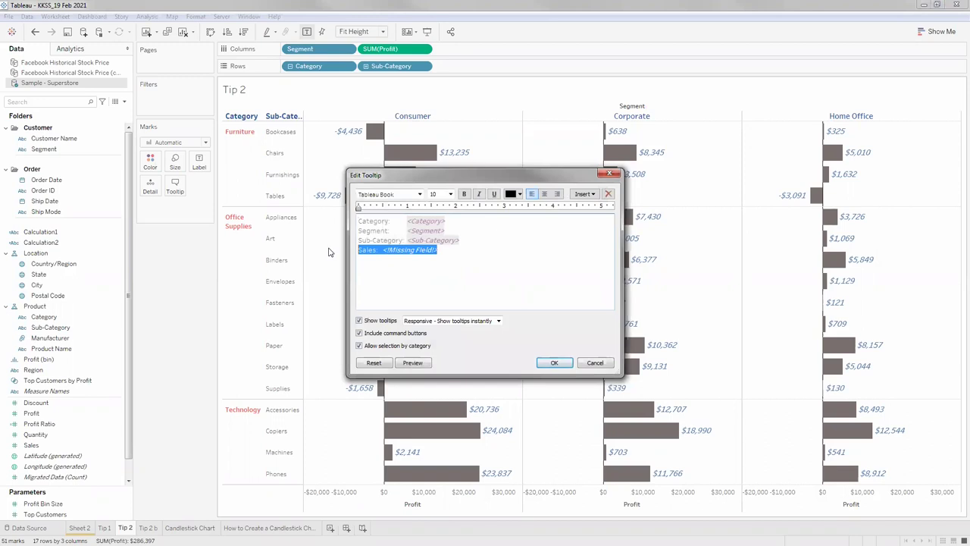
double_click(438, 251)
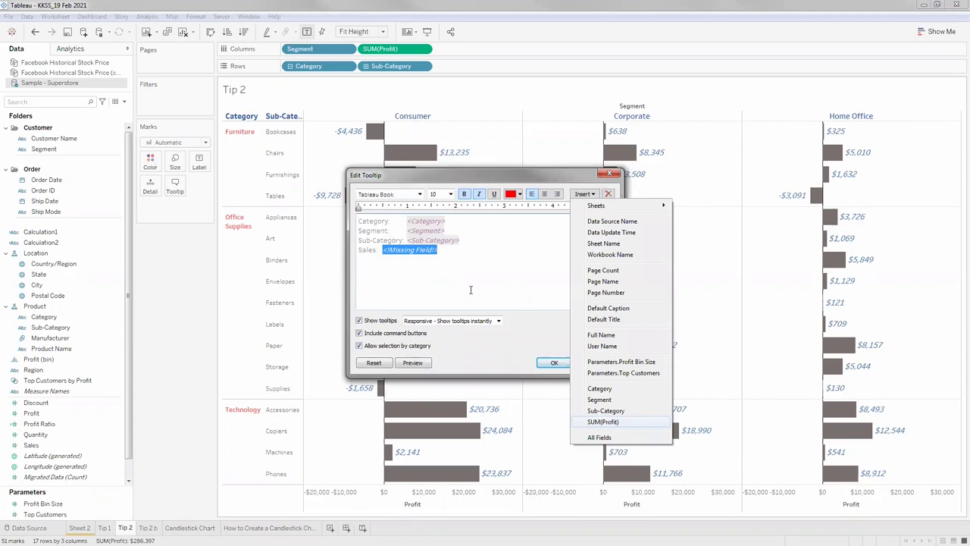
key(Return)
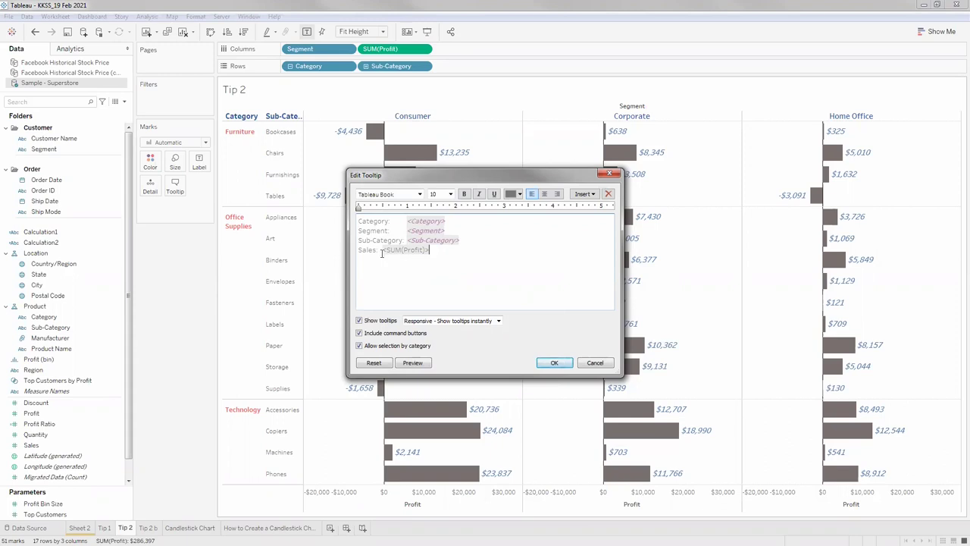
Step: Colour the SUM(Profit) field in the Tip 2 tooltip a muted purple-pink like the Sub-Category field, and save the tooltip
double_click(382, 254)
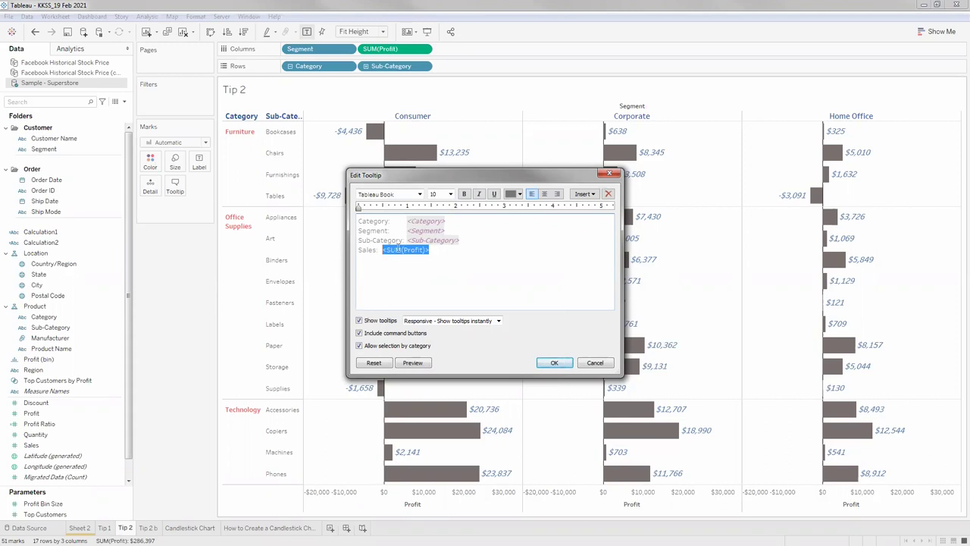
click(548, 231)
double_click(441, 241)
click(518, 195)
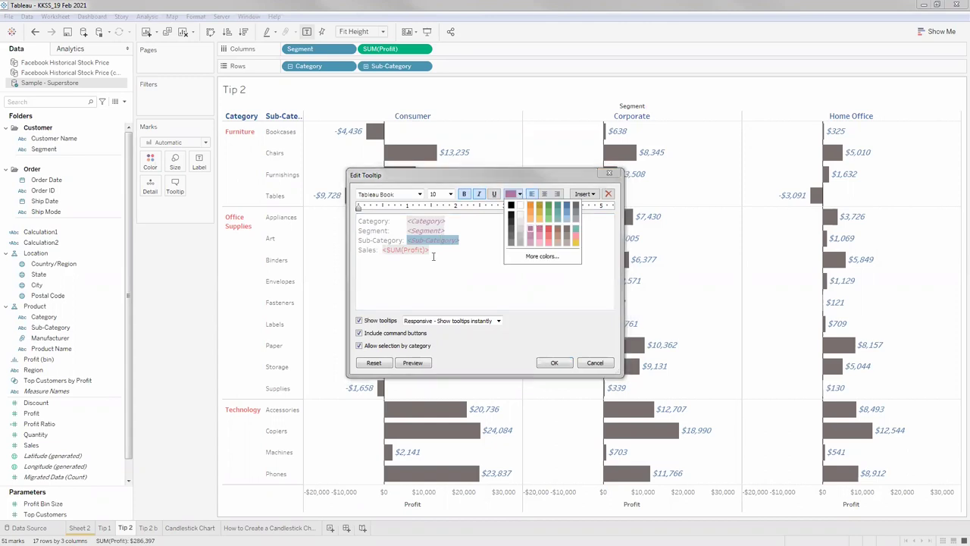
double_click(385, 250)
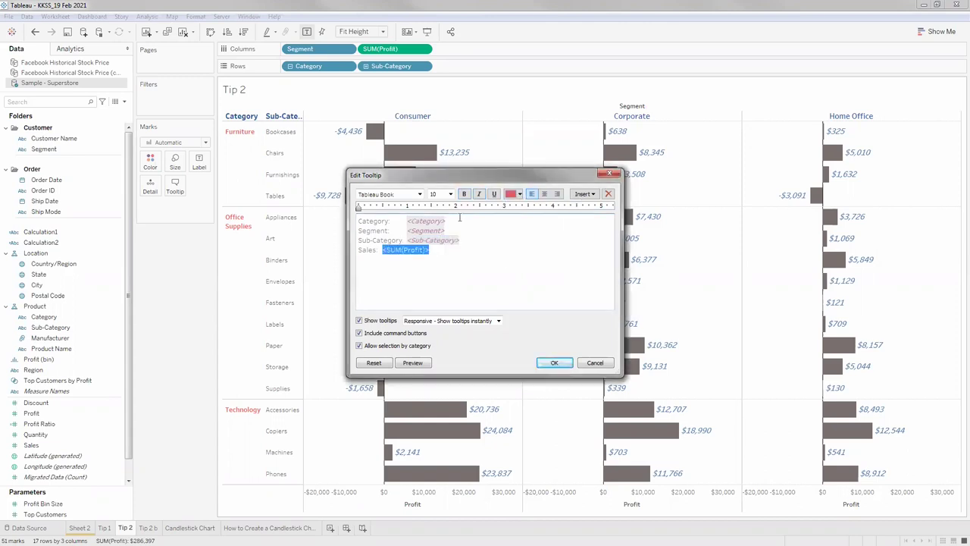
click(518, 194)
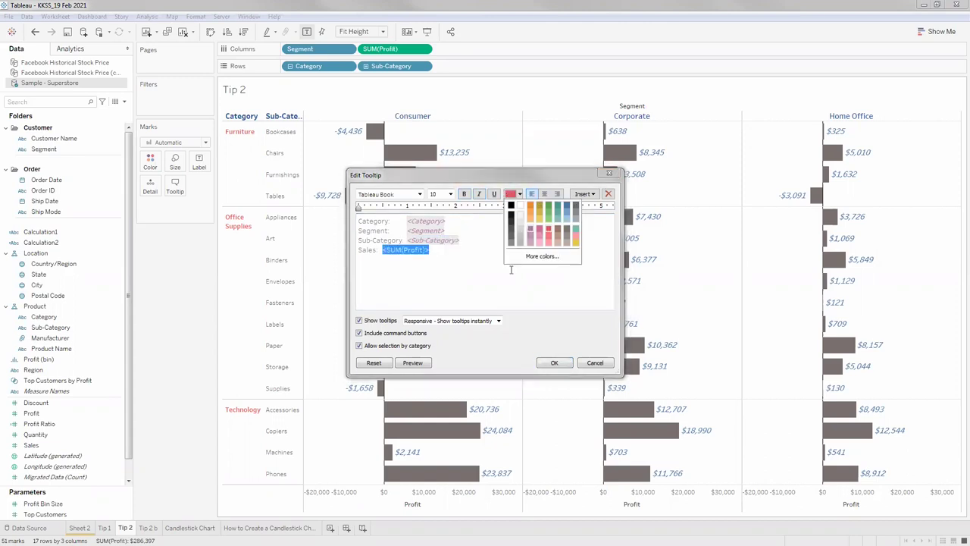
click(548, 234)
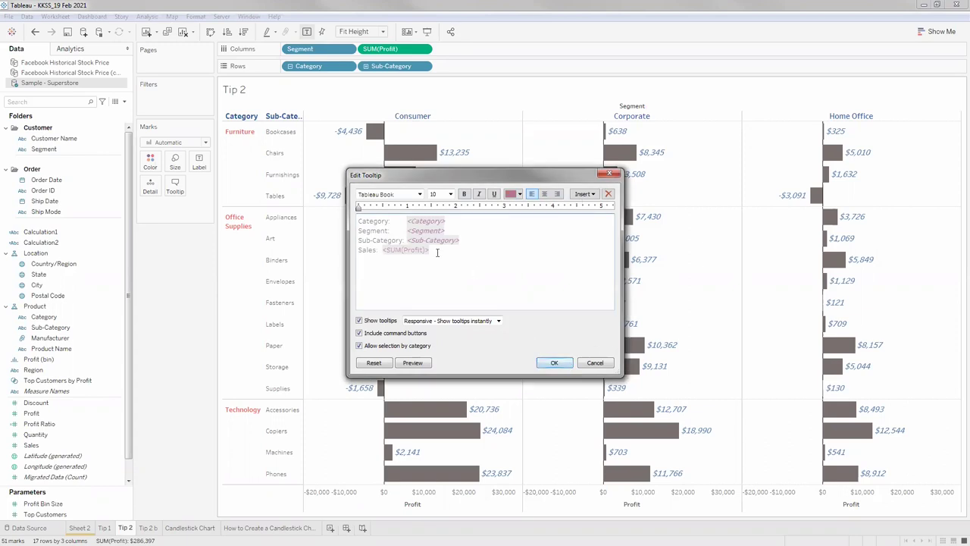
drag(352, 215, 404, 254)
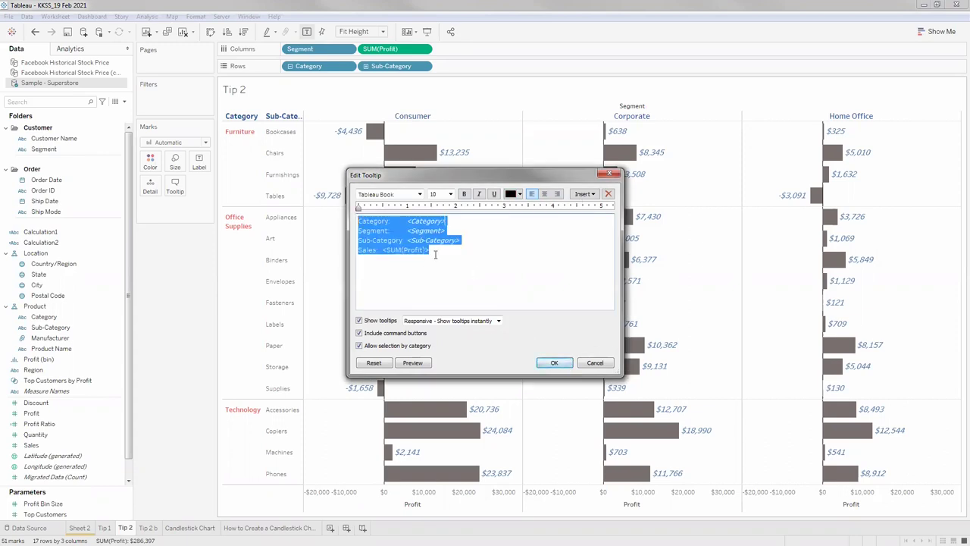
click(436, 252)
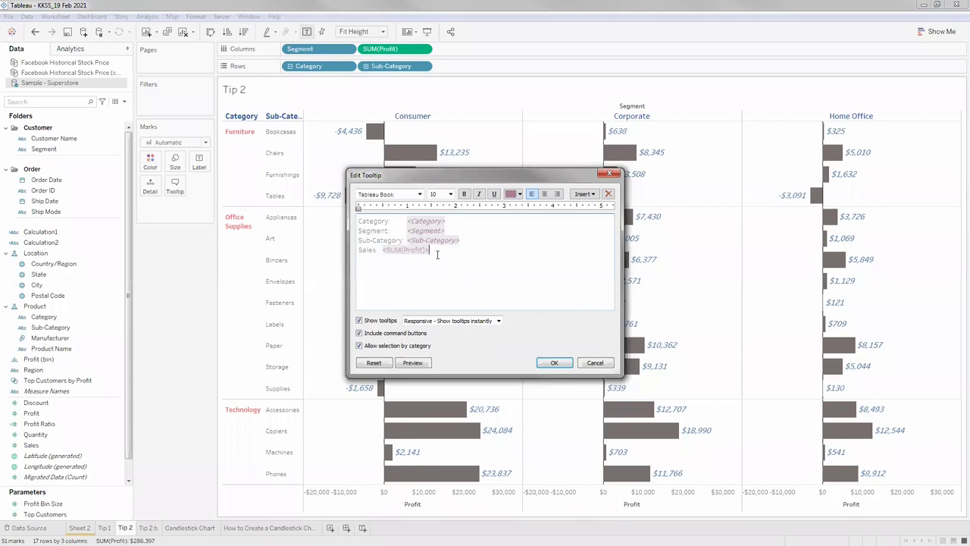
double_click(418, 250)
click(444, 252)
click(556, 362)
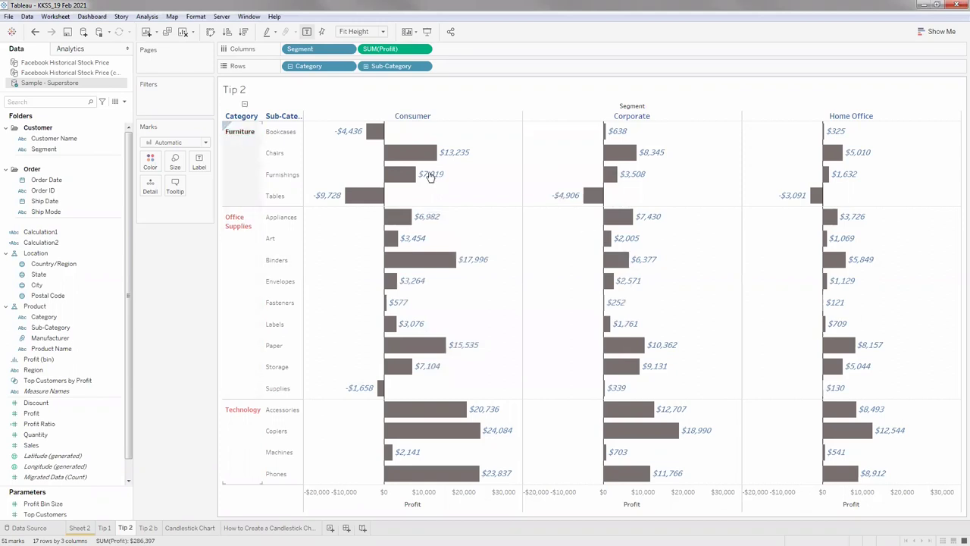
Step: Check the tooltip on the Consumer Furnishings bar and review the tooltip's text without changing it
mouse_move(441, 177)
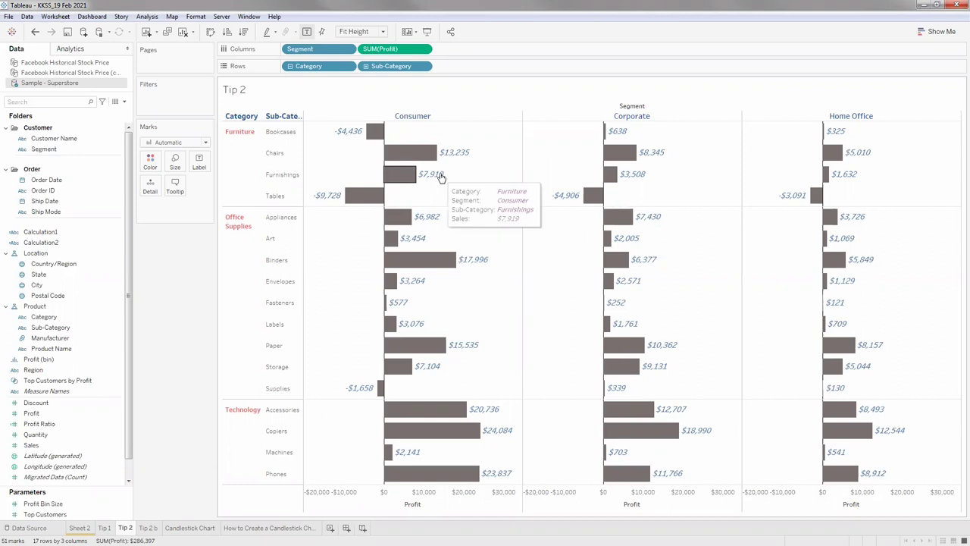
click(175, 191)
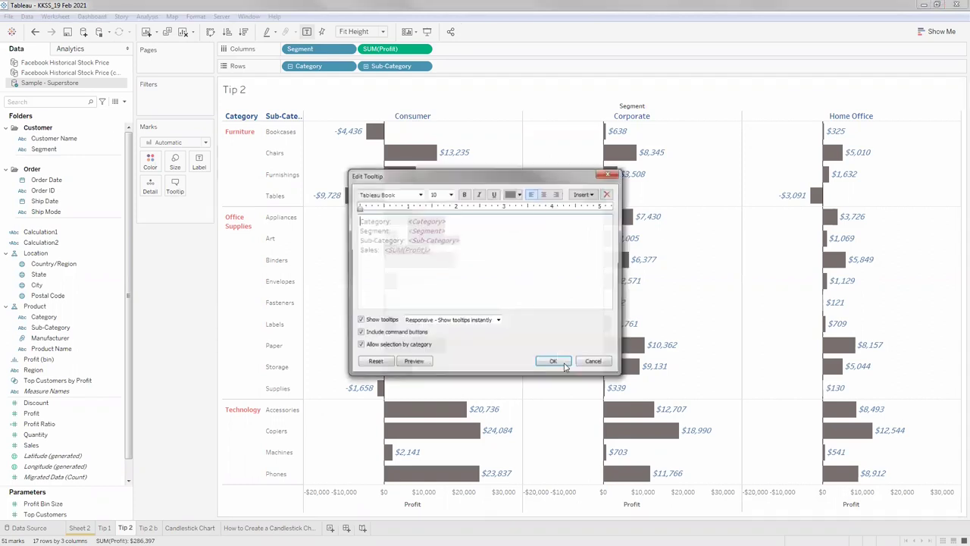
key(Escape)
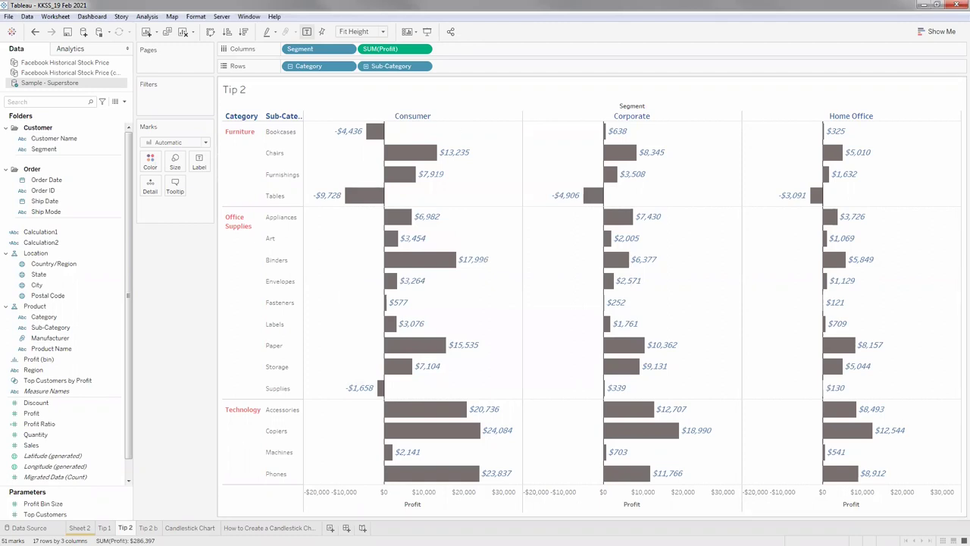
Step: Switch on mark labels for the Tip 2 b scatter plot and check the tooltips of its Furniture marks
key(ctrl+Tab)
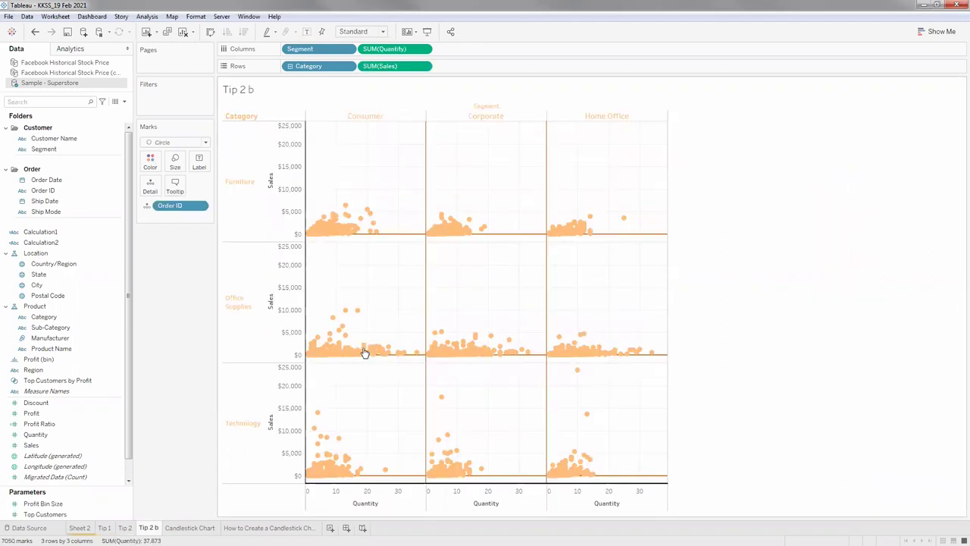
click(237, 307)
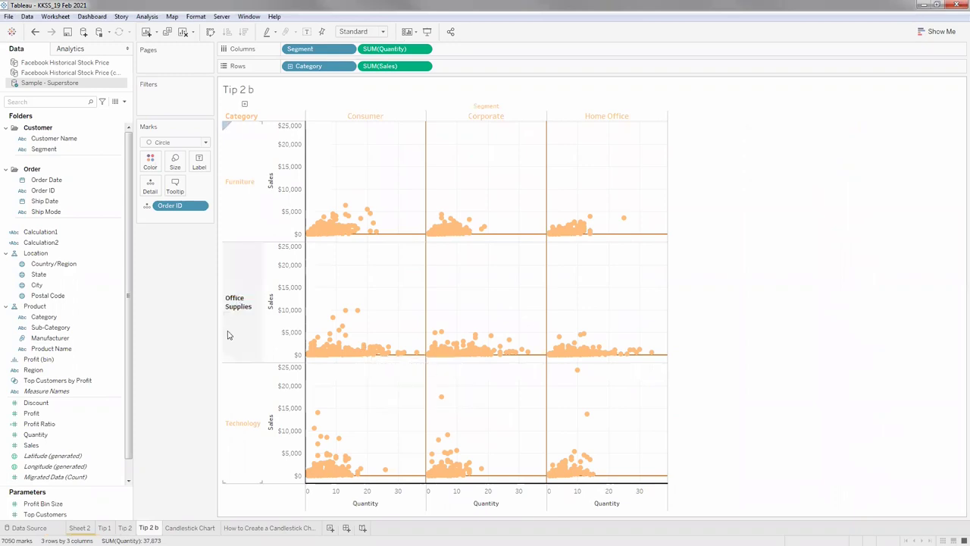
key(Escape)
click(200, 163)
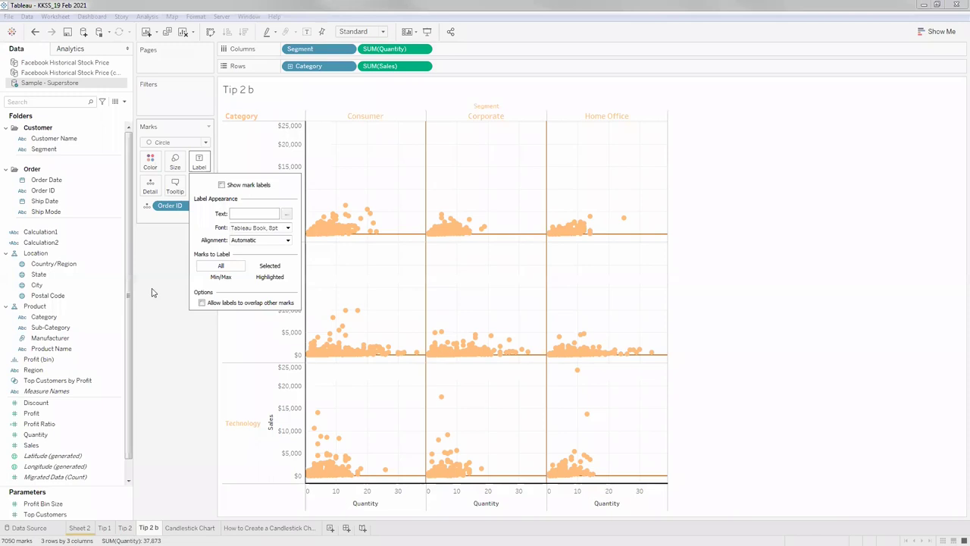
click(308, 33)
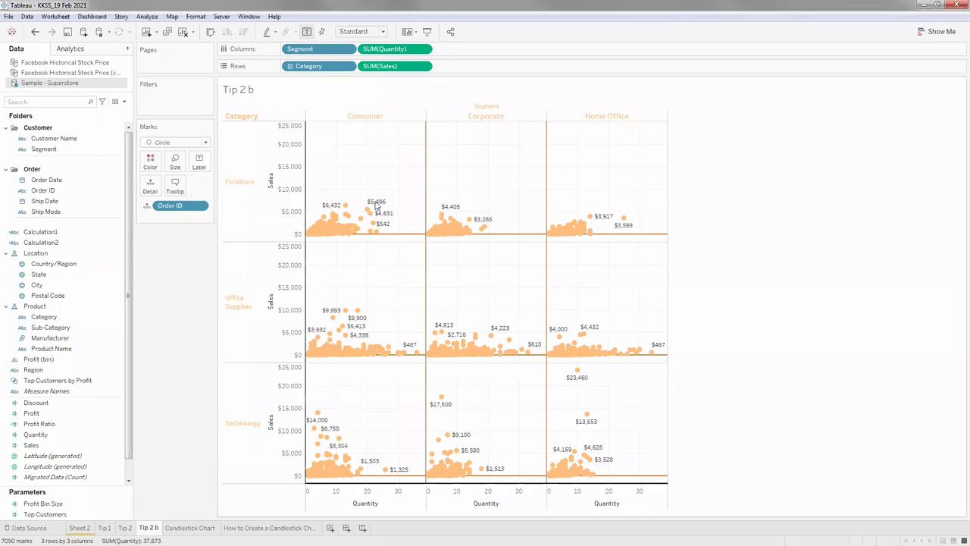
mouse_move(374, 210)
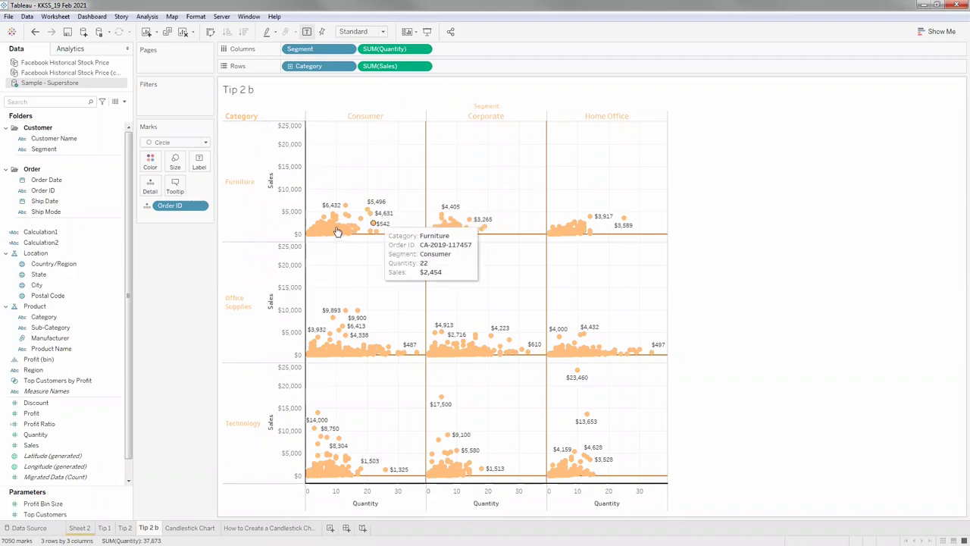
mouse_move(338, 231)
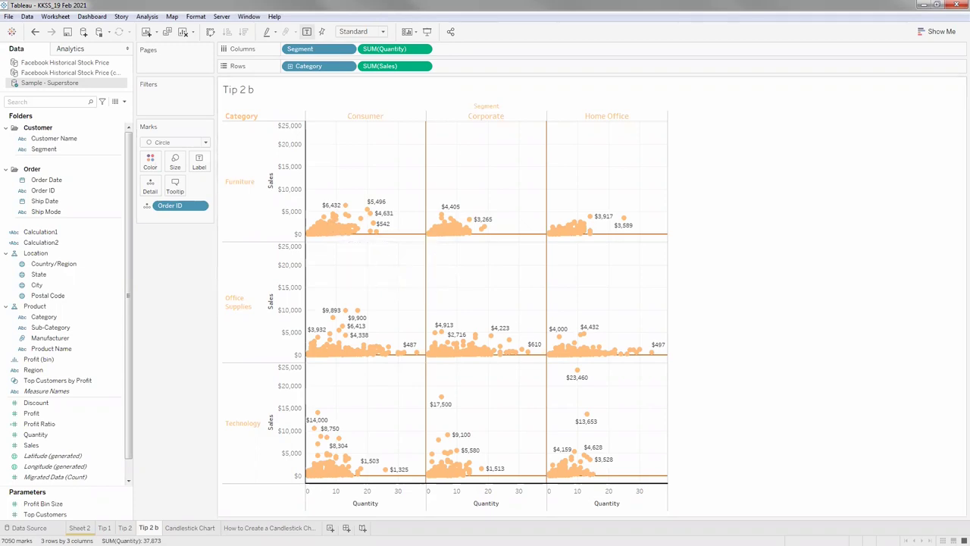
Step: Copy the formatting of the Tip 2 sheet and paste it onto the Tip 2 b sheet
click(125, 528)
right_click(125, 528)
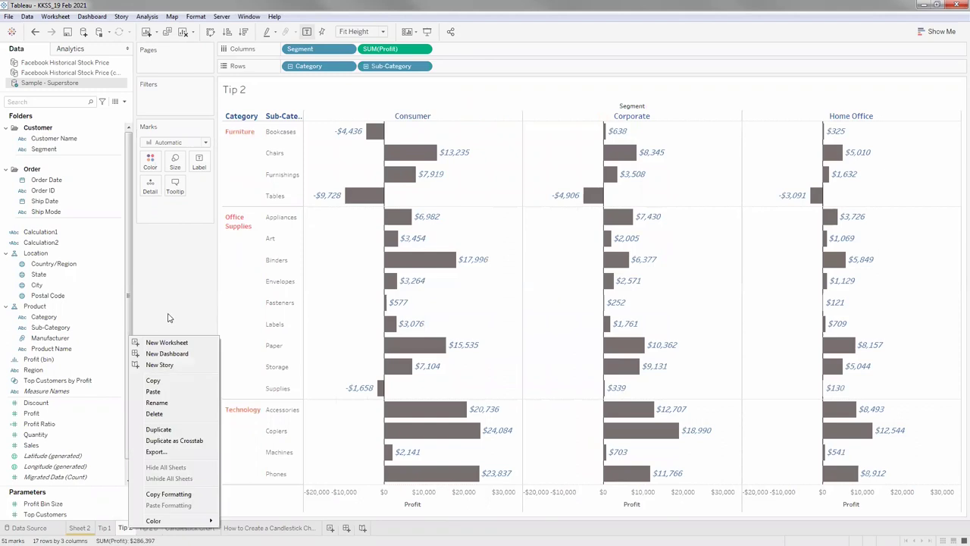
click(171, 494)
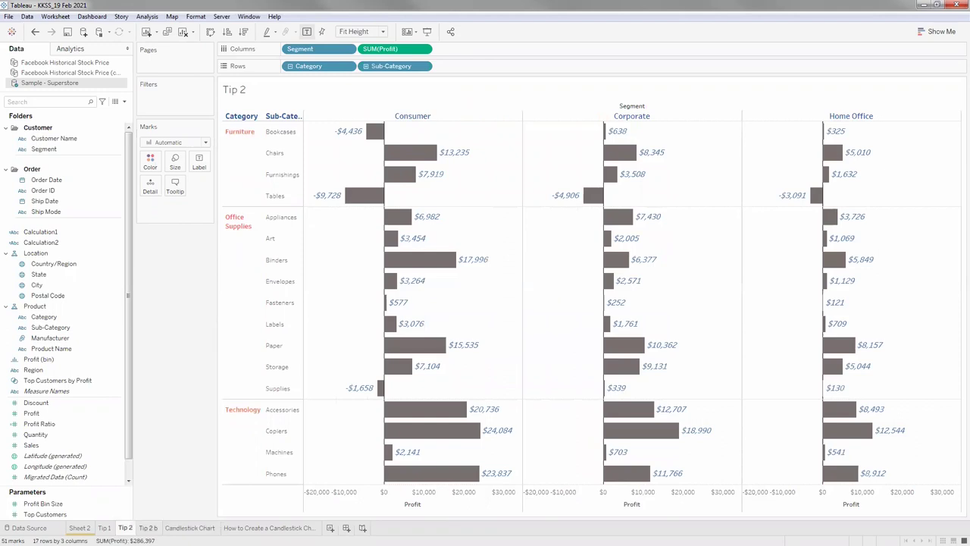
right_click(148, 527)
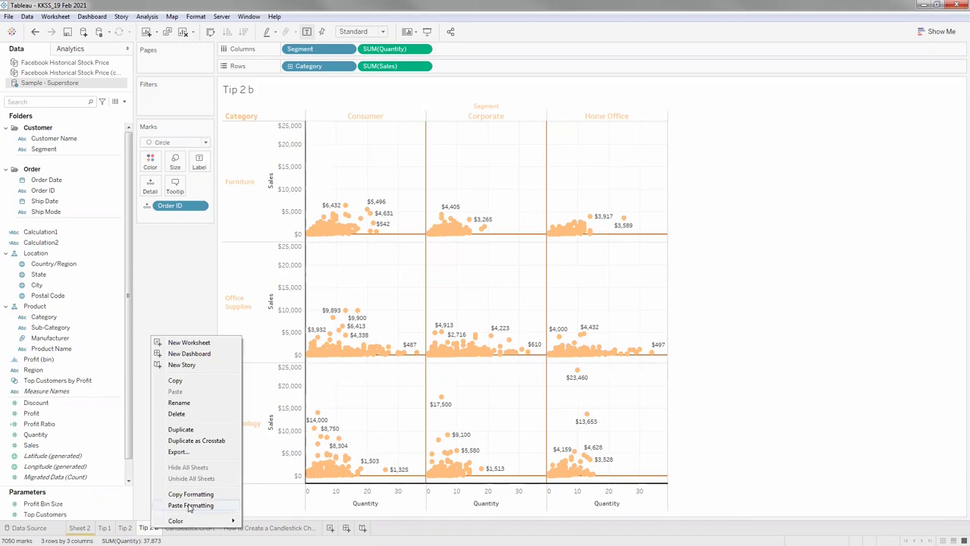
click(190, 505)
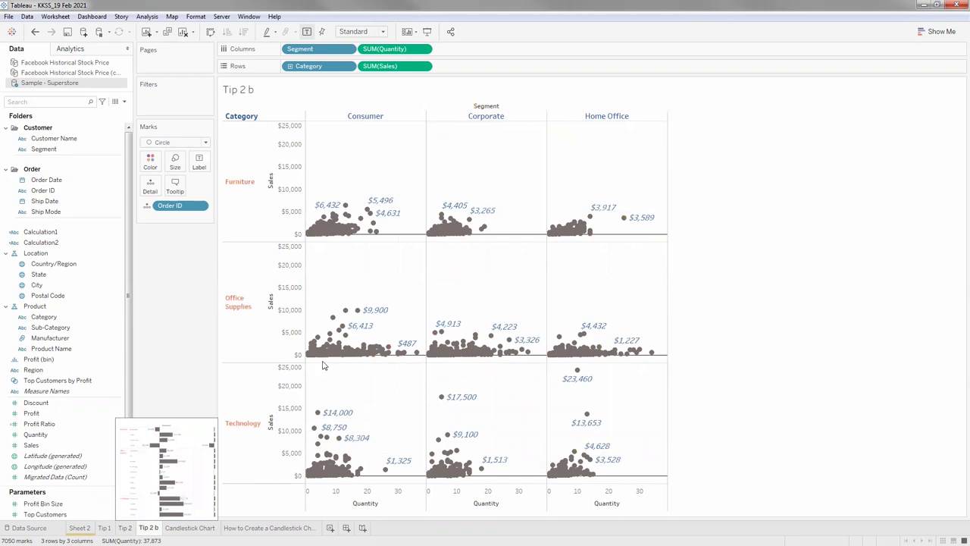
Step: Examine the Tip 2 b chart and its tooltip text to see which formatting carried over from Tip 2
mouse_move(324, 356)
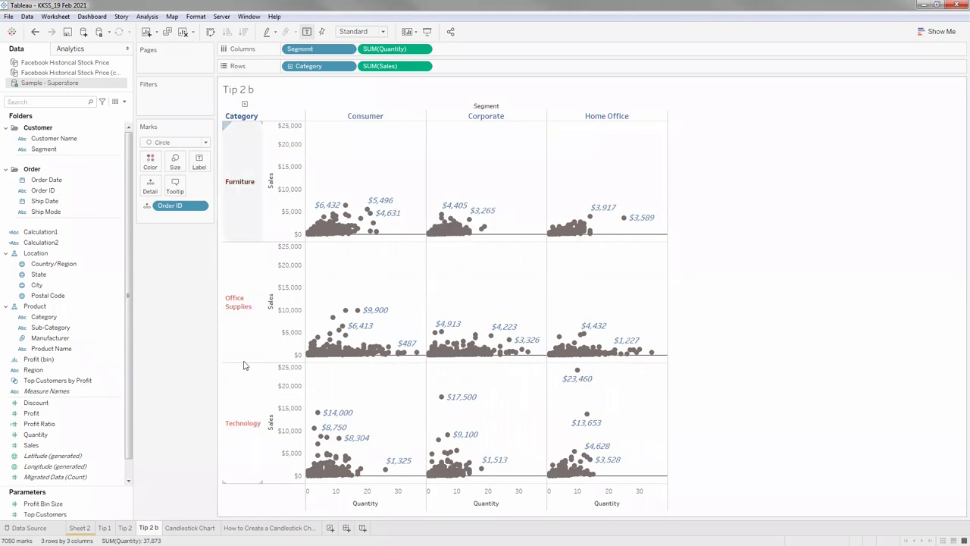
click(175, 186)
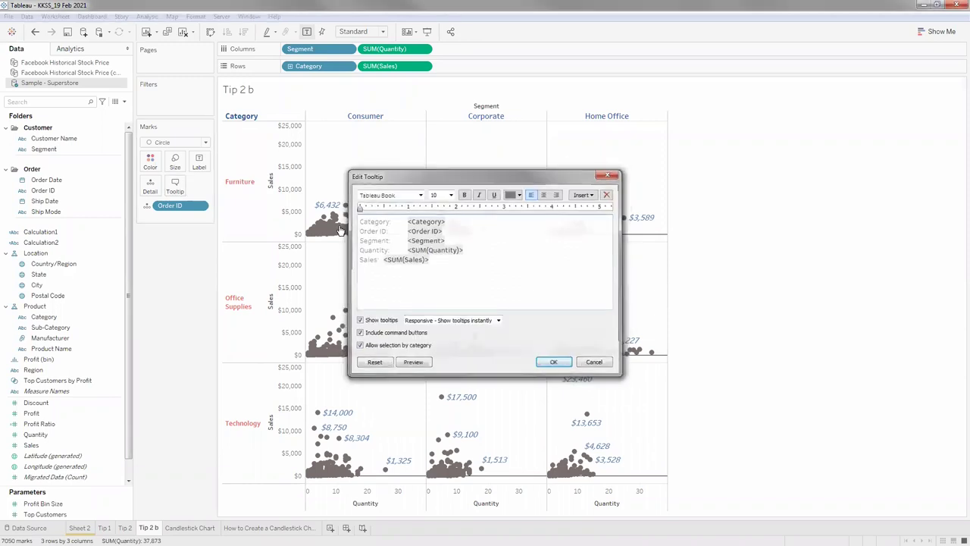
key(Escape)
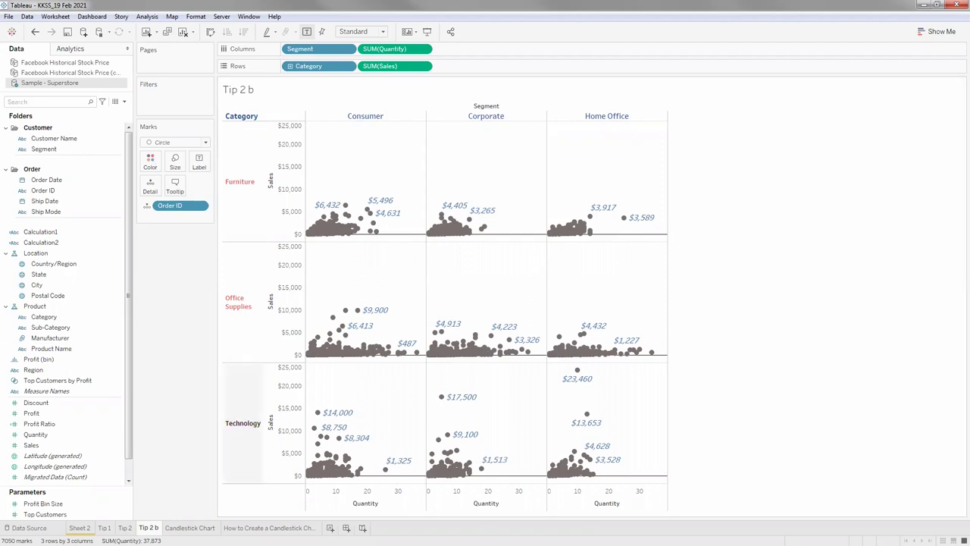
Step: Compare the row fields of Tip 2 and Tip 2 b, and replace Category with Sub-Category on the Tip 2 b rows
click(124, 528)
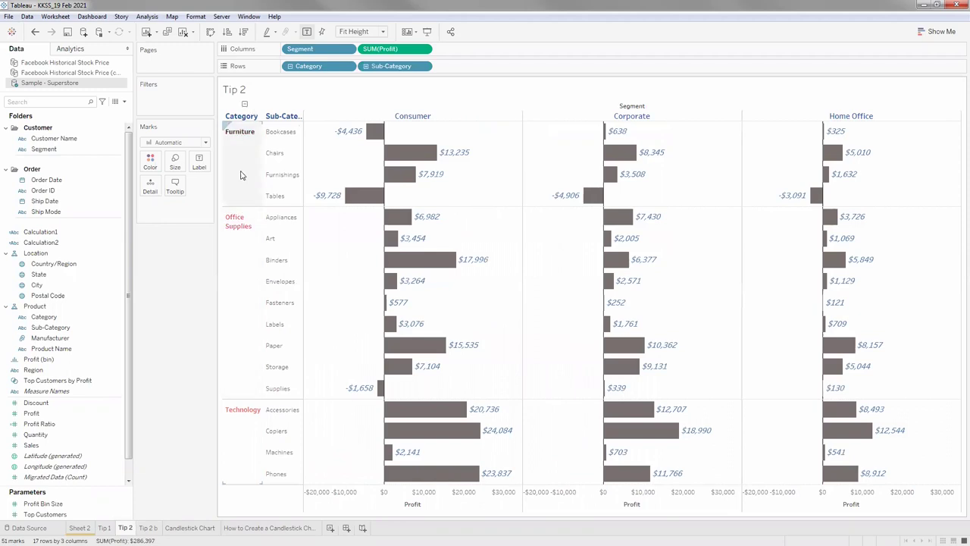
click(310, 66)
click(149, 529)
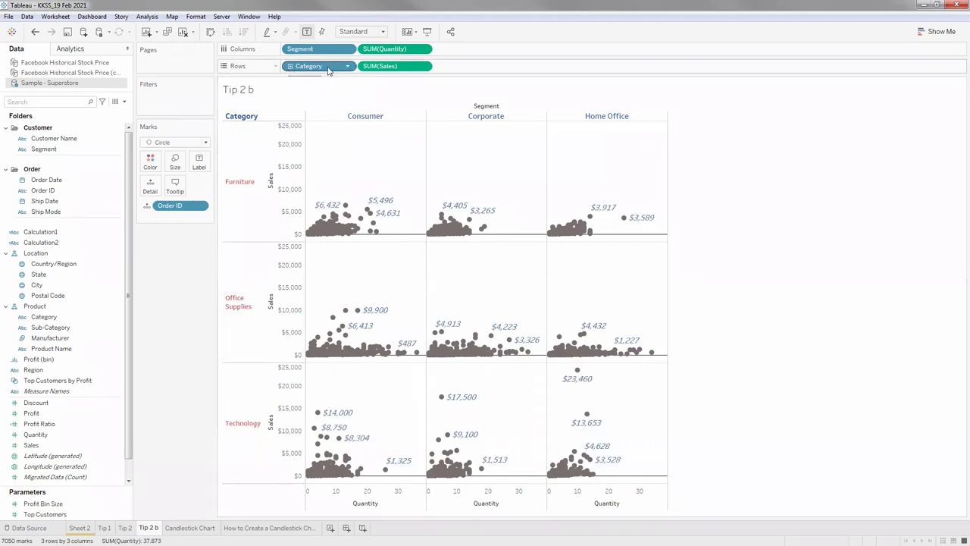
click(289, 66)
drag(189, 277, 262, 255)
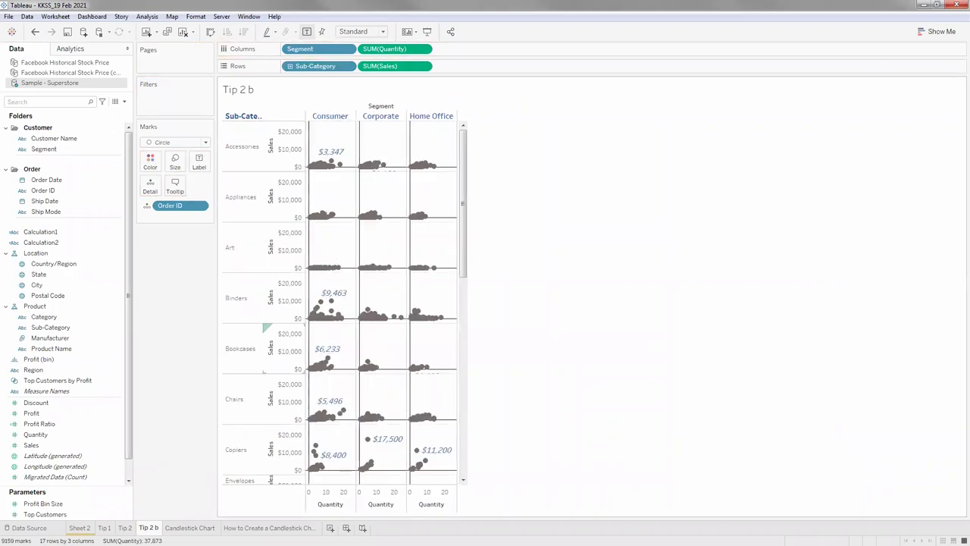
Step: Copy the formatting of the Tip 2 sheet again and show the paste formatting command for Tip 2 b
click(125, 528)
right_click(136, 527)
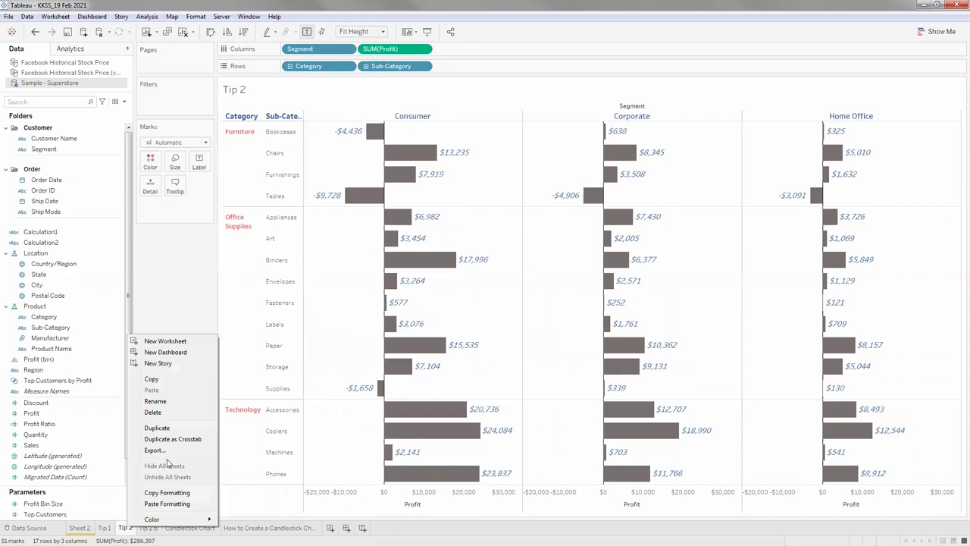
click(165, 493)
click(245, 311)
key(Escape)
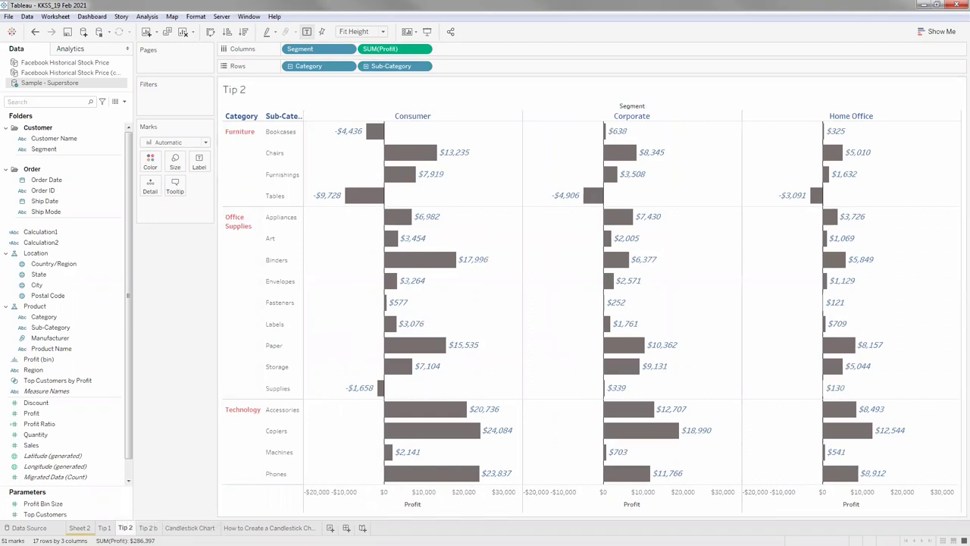
click(148, 528)
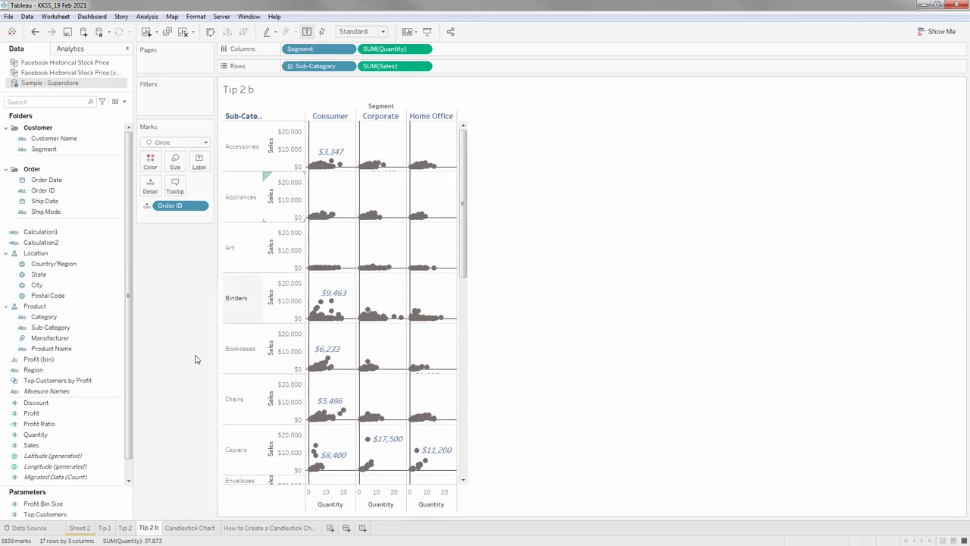
right_click(148, 527)
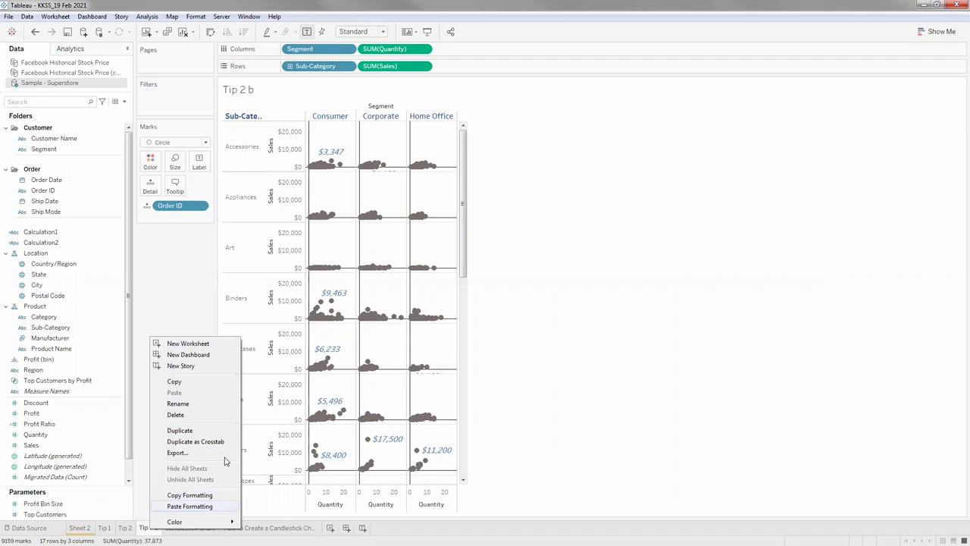
key(Escape)
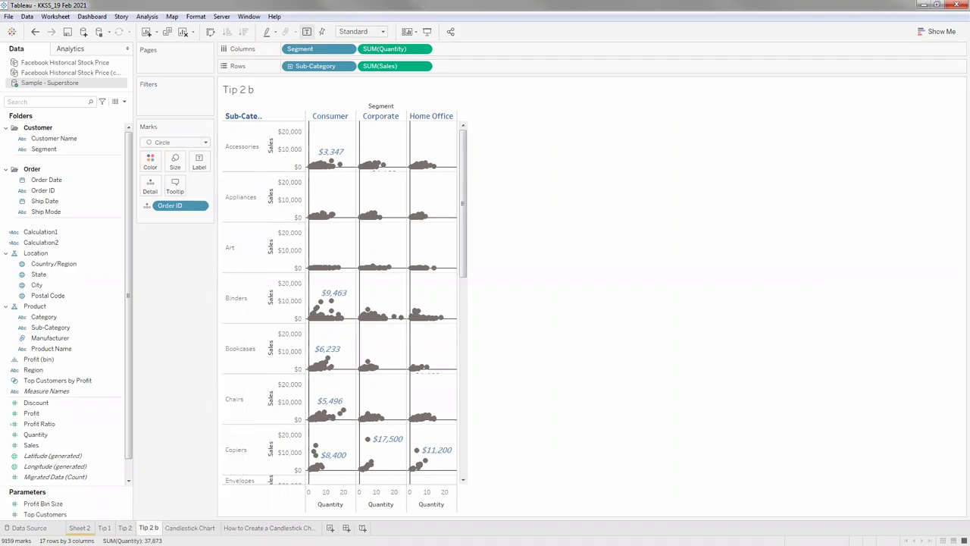
Step: Compare the Tip 2 and Tip 2 b sheets to examine which header, label and field formatting is shared between them
key(ctrl+Page_Up)
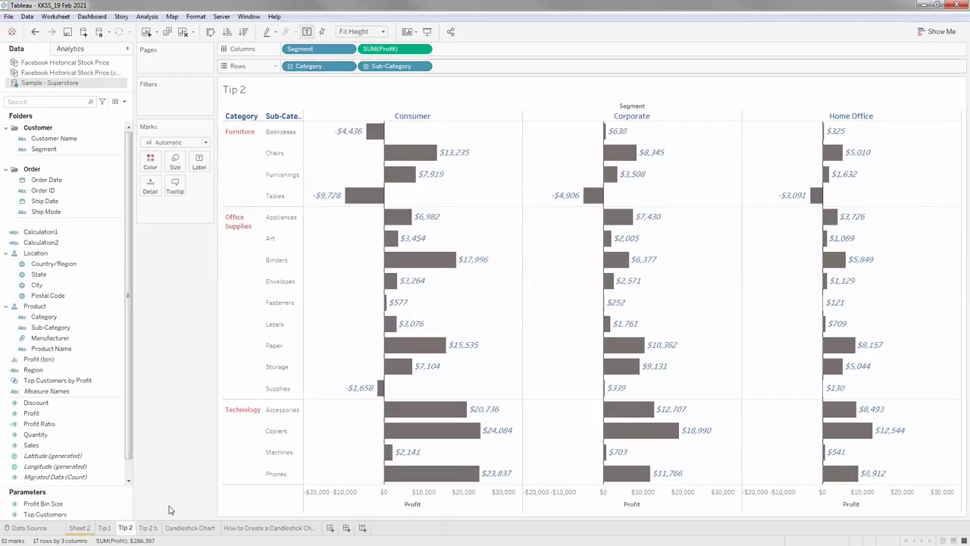
key(ctrl+Page_Down)
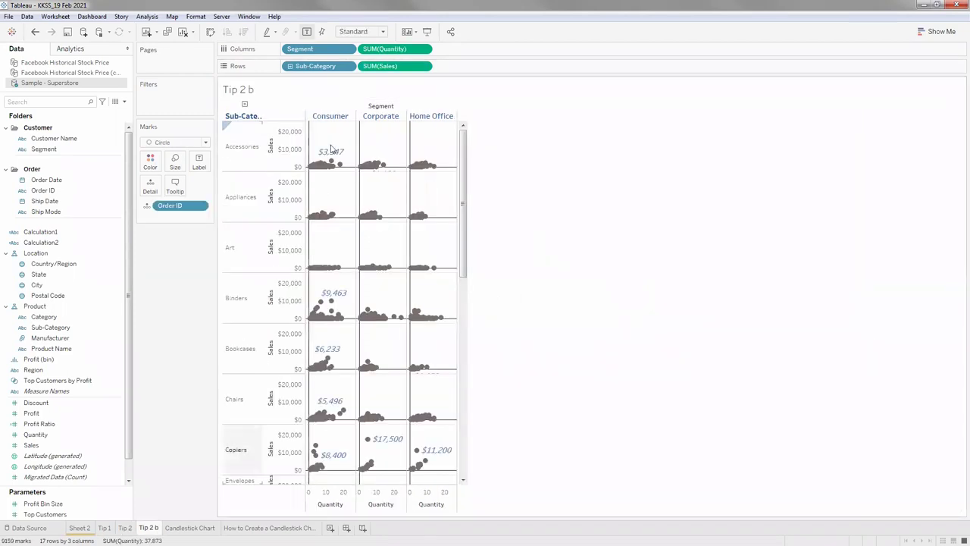
key(ctrl+Page_Up)
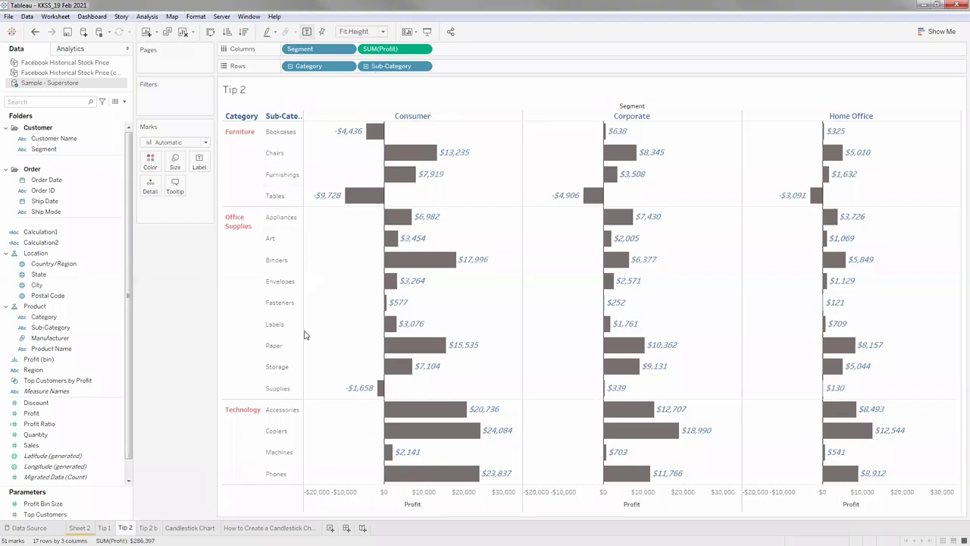
key(ctrl+Page_Down)
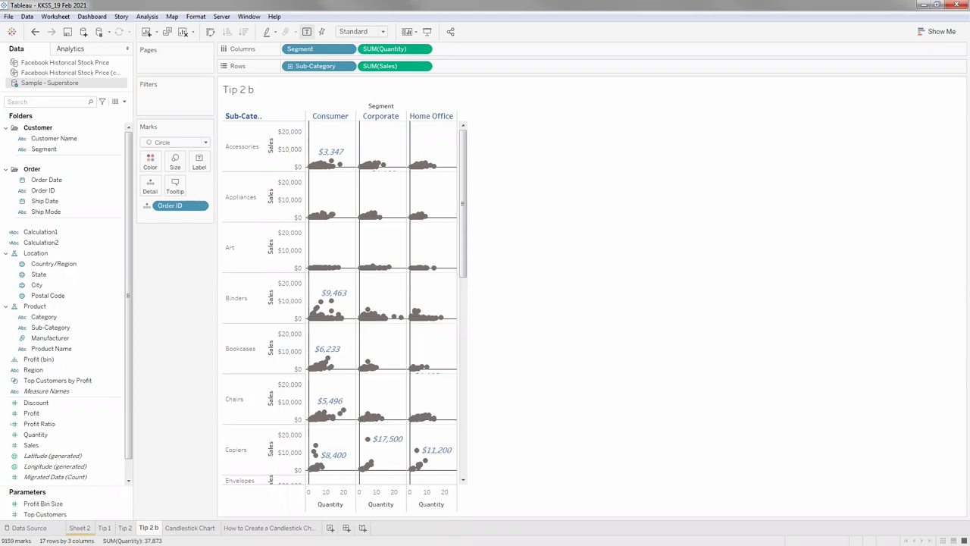
click(125, 528)
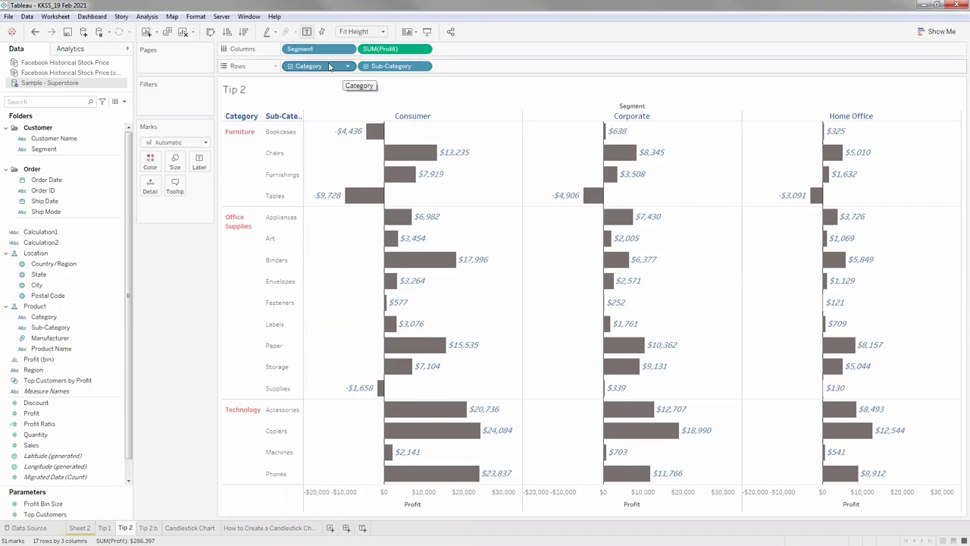
click(238, 227)
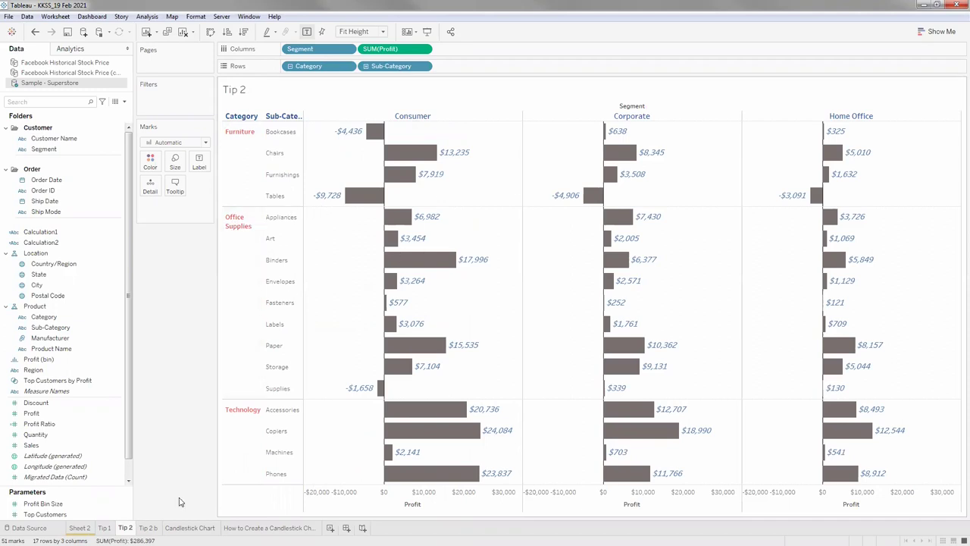
key(ctrl+Tab)
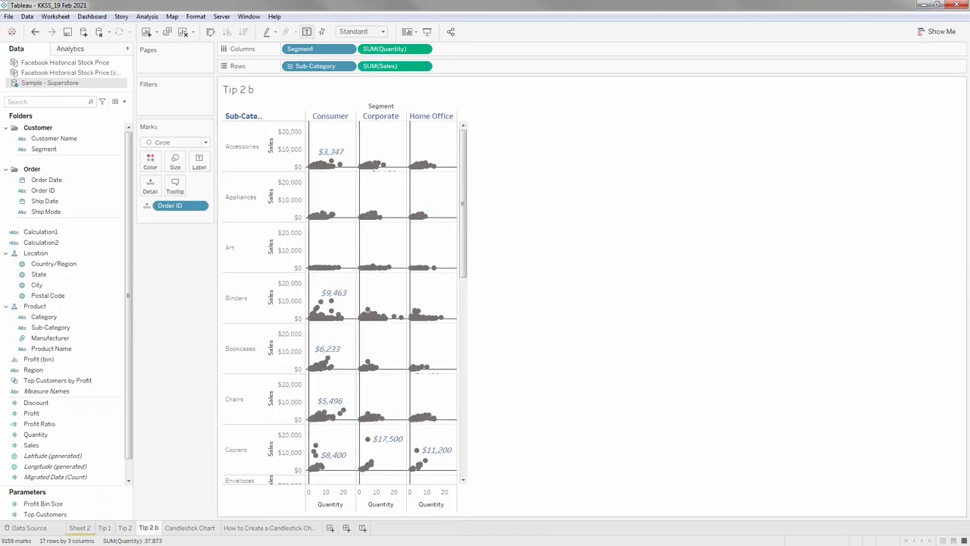
key(ctrl+shift+Tab)
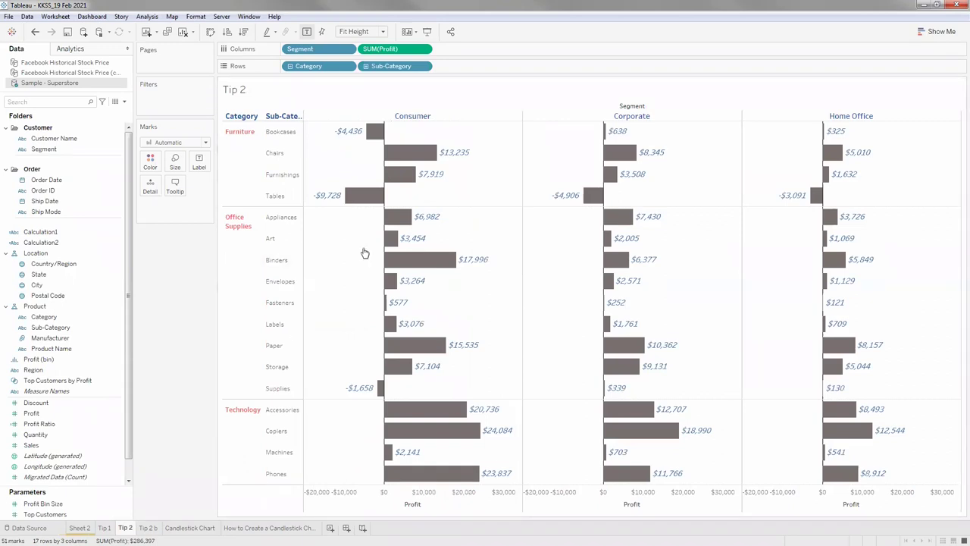
key(ctrl+Tab)
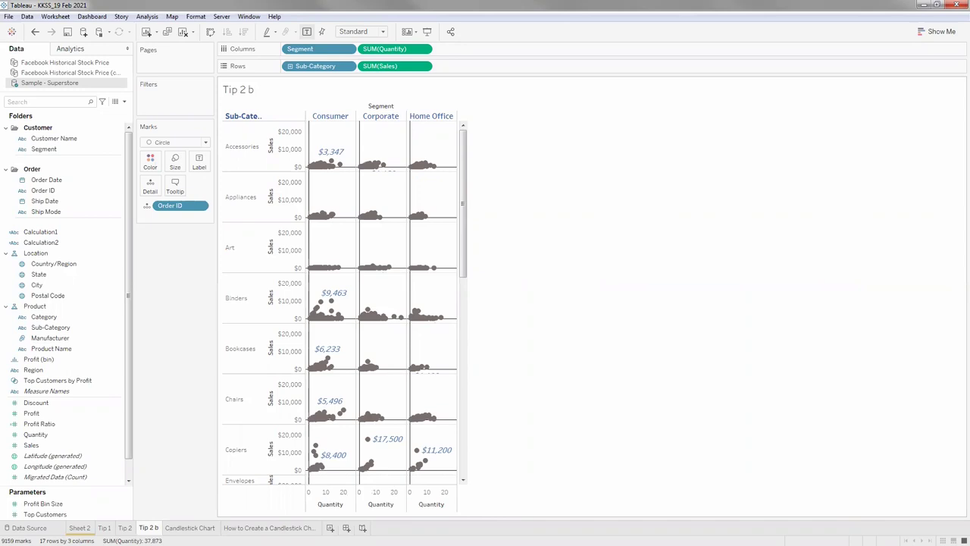
click(125, 528)
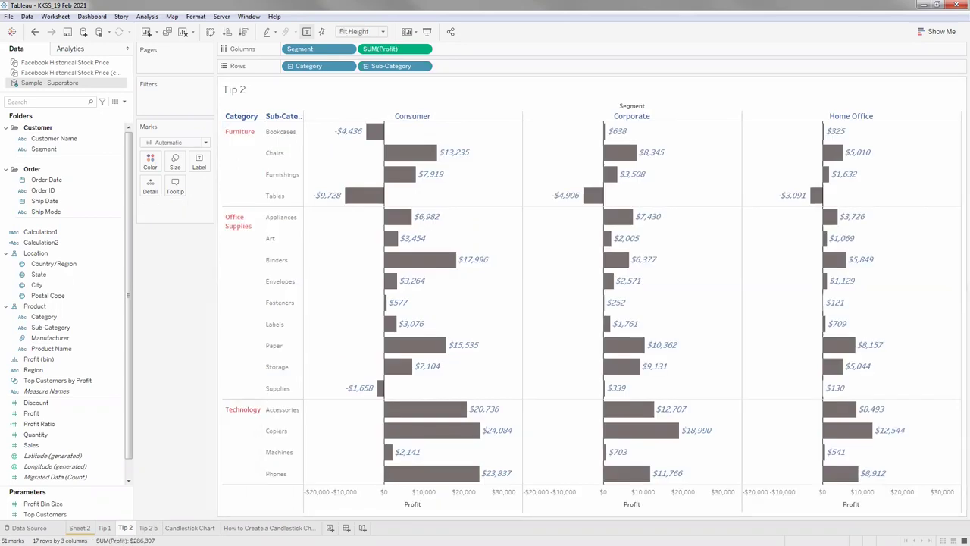
click(270, 528)
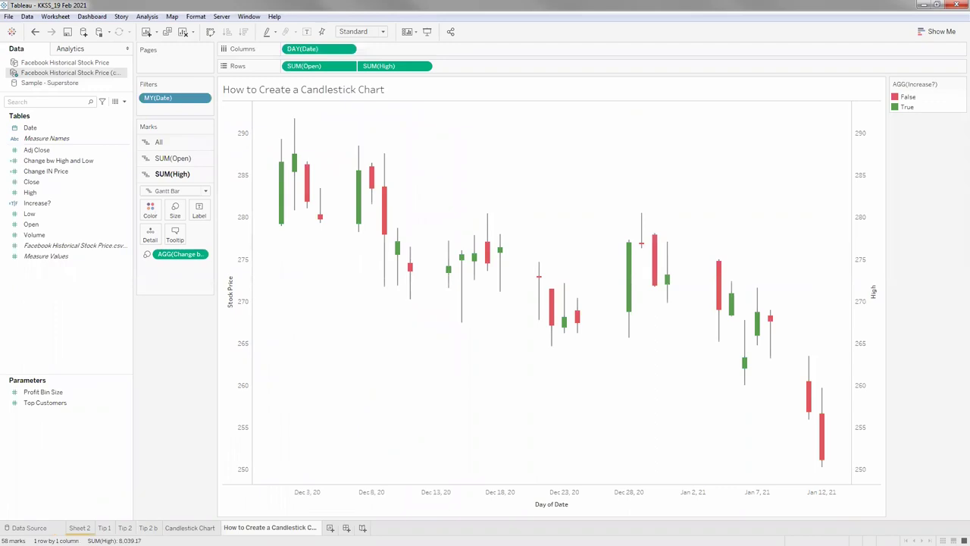
click(190, 528)
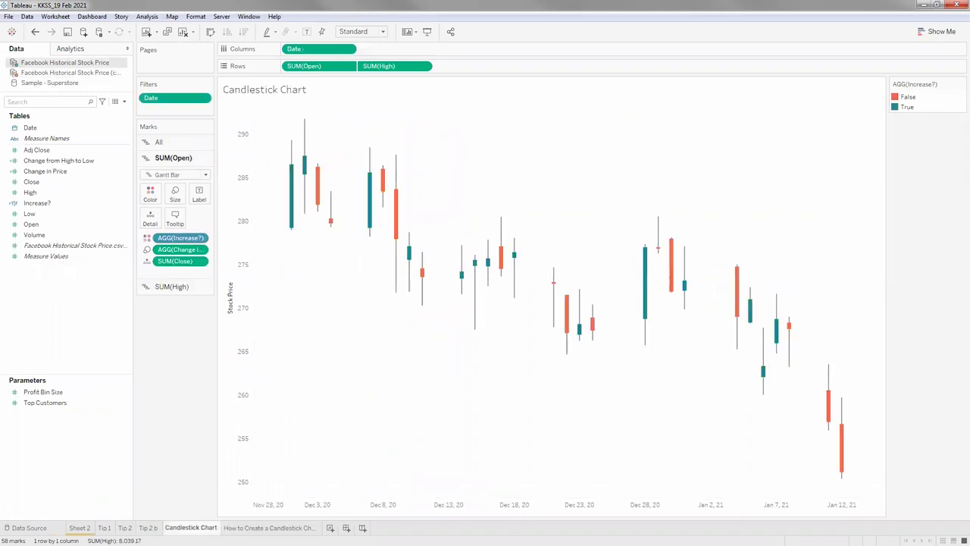
click(151, 526)
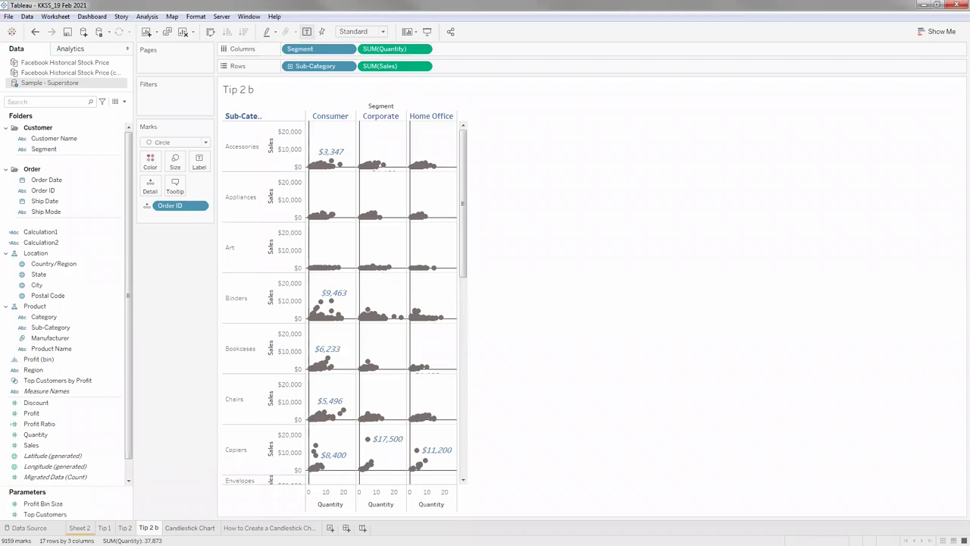
Step: Create a new worksheet with Order Date by discrete month on columns and Sales on rows
click(335, 526)
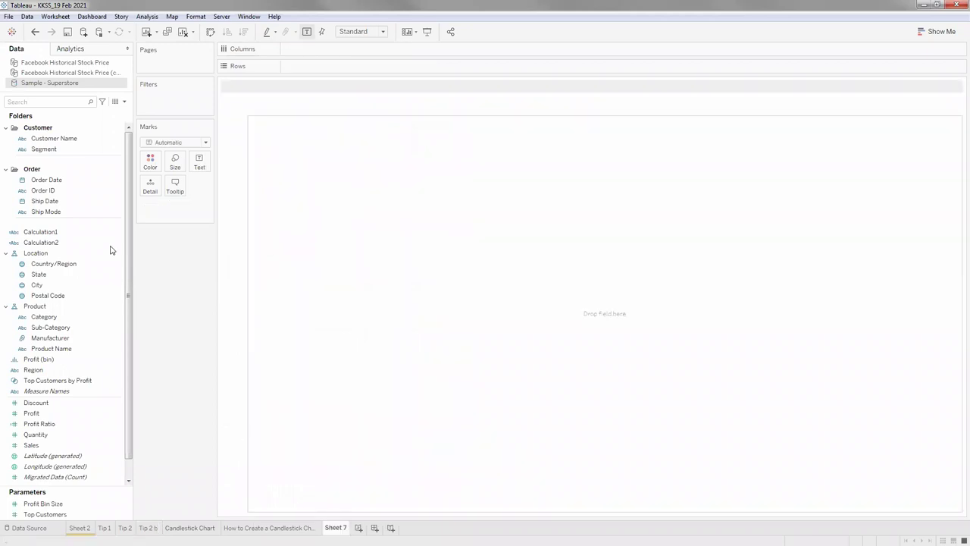
click(59, 182)
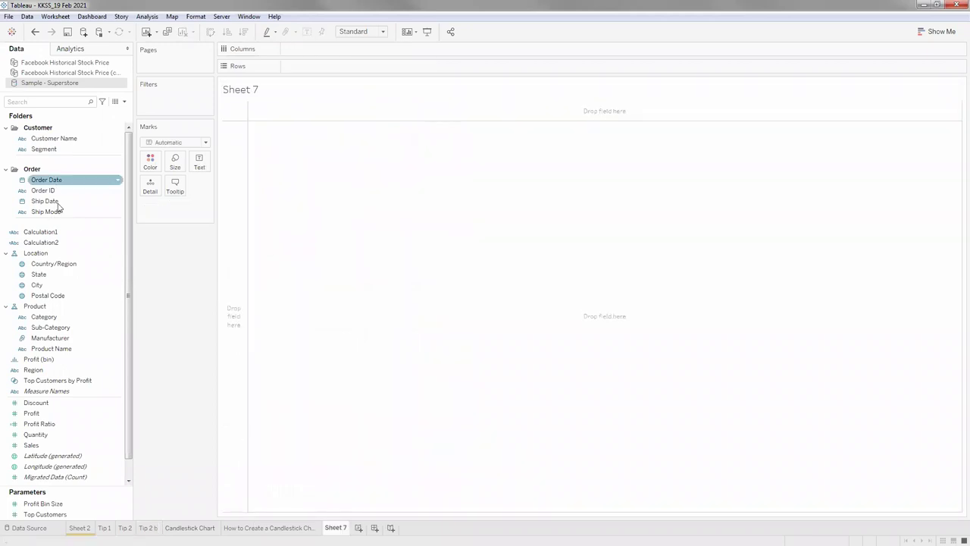
click(57, 263)
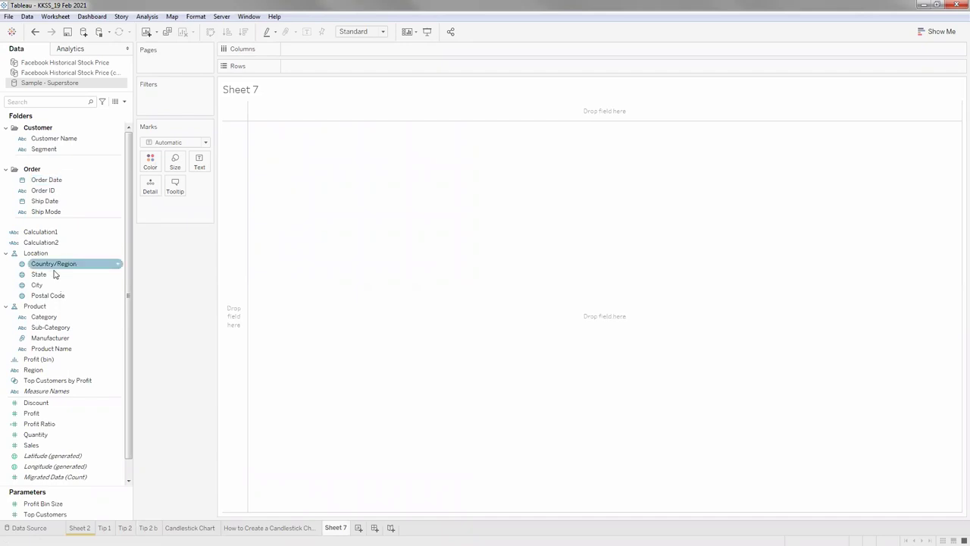
drag(51, 192, 344, 51)
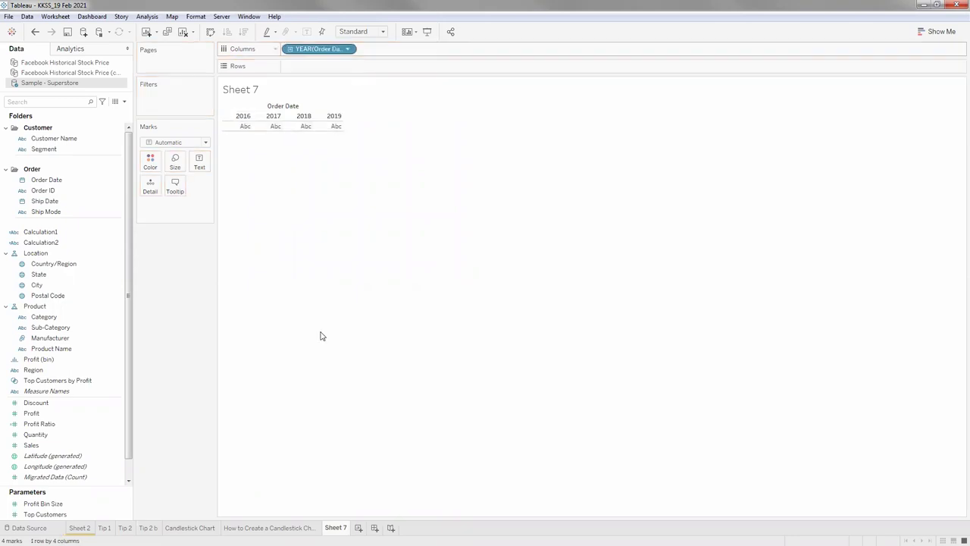
click(318, 217)
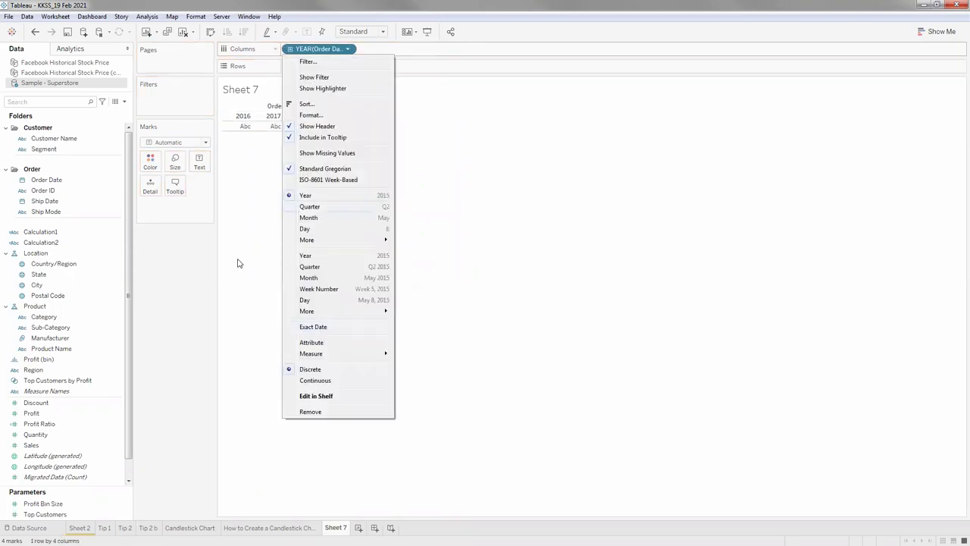
click(45, 232)
click(45, 349)
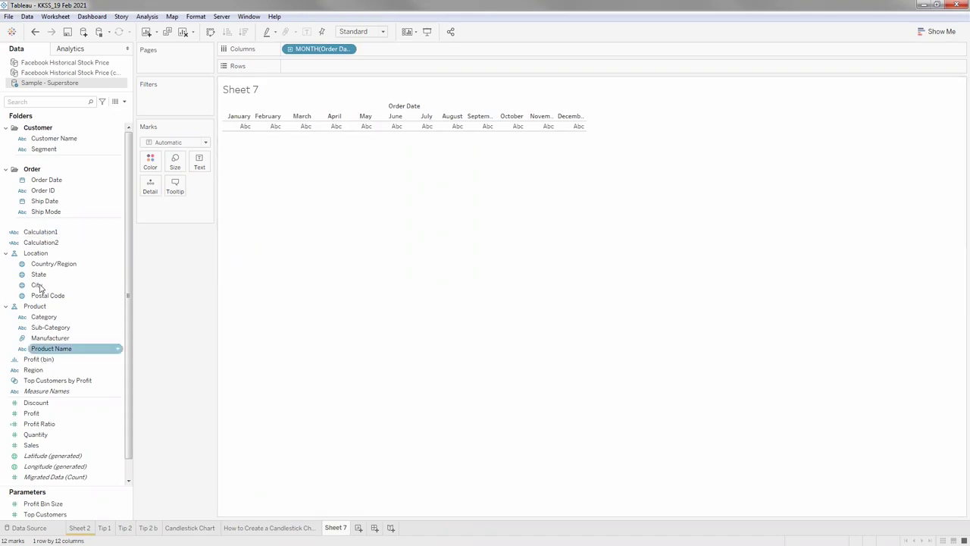
drag(31, 445, 303, 68)
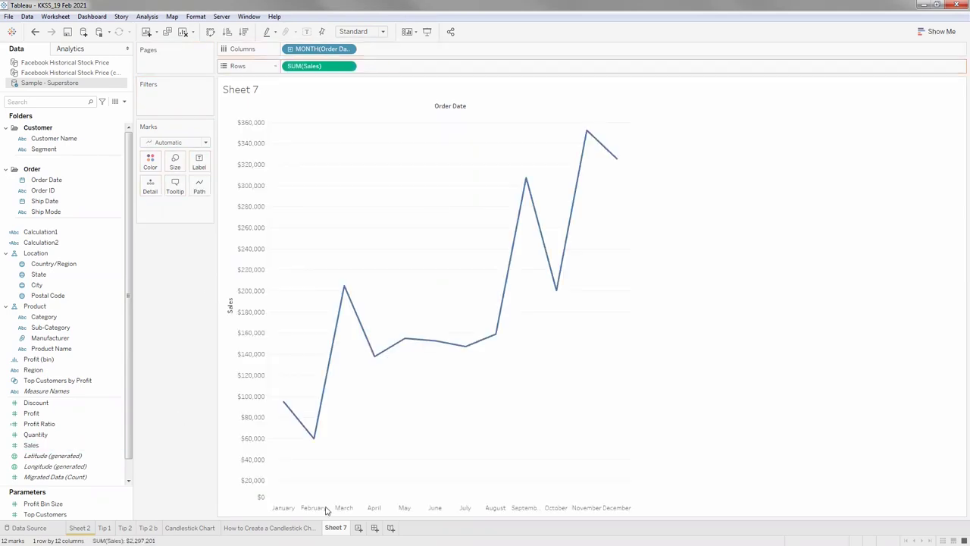
Step: Duplicate Sheet 7 and add Profit to the rows of the copy beside Sales
right_click(334, 528)
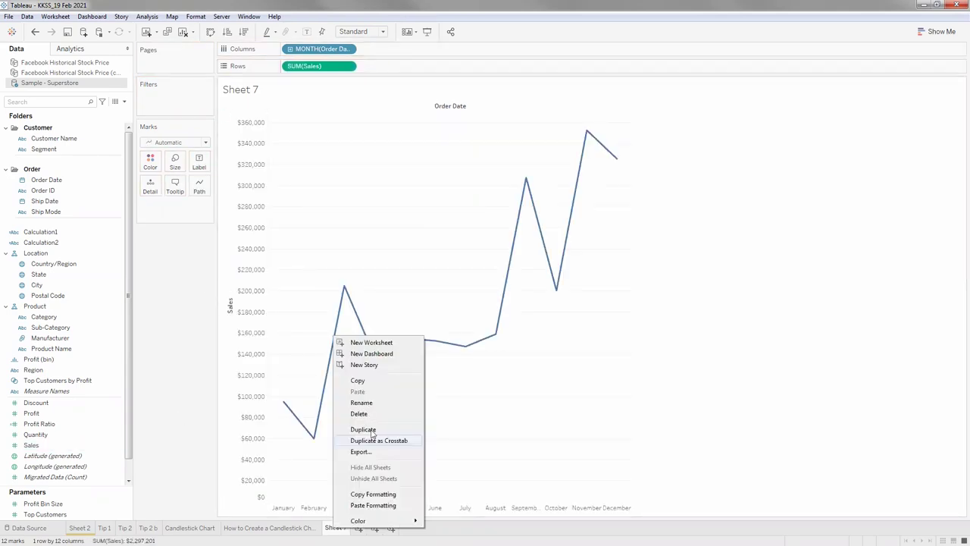
click(363, 429)
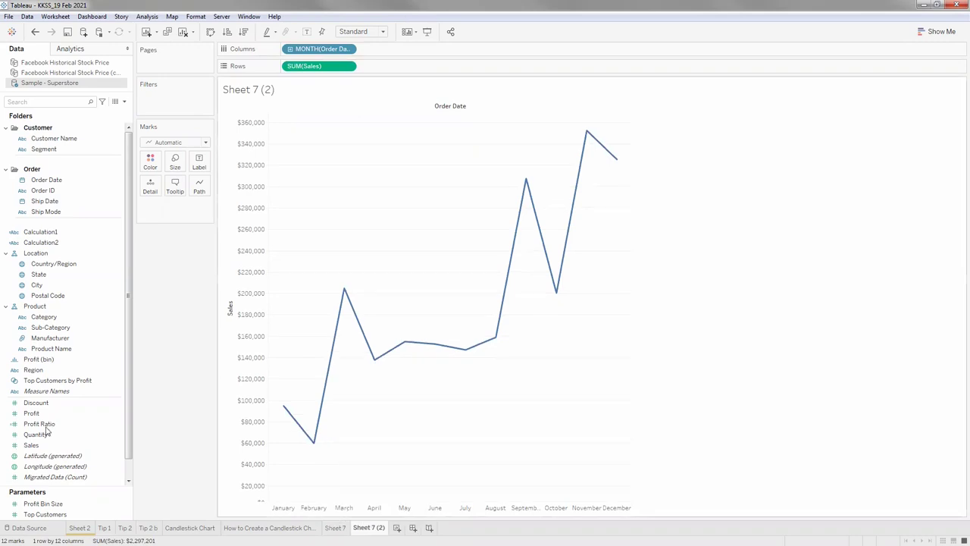
drag(46, 423, 426, 68)
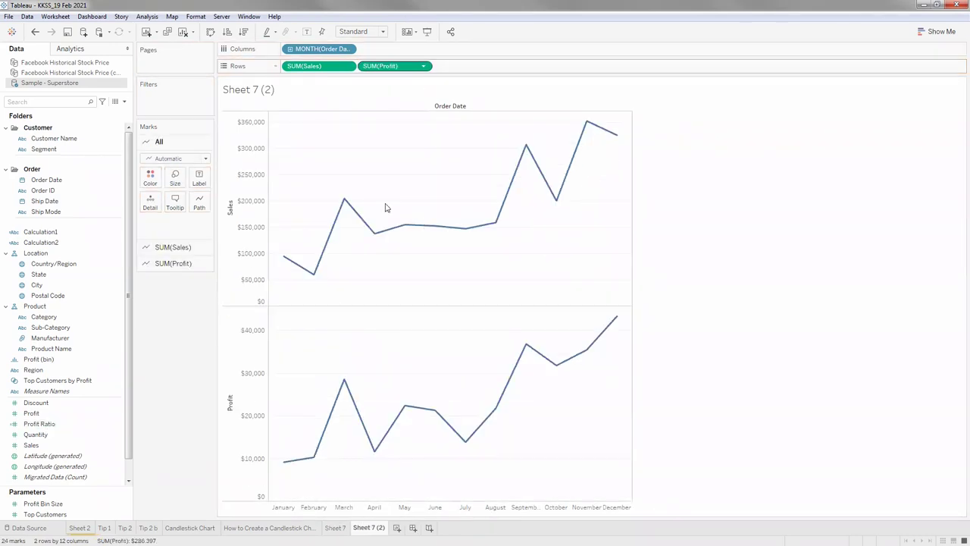
Step: Combine Sales and Profit as a dual axis in the duplicated chart and synchronize the Profit axis
click(423, 66)
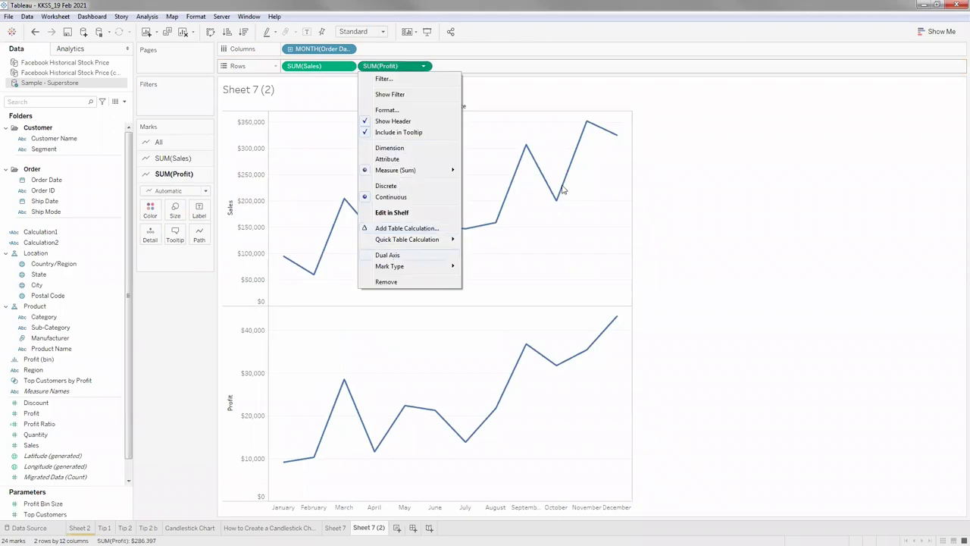
right_click(649, 188)
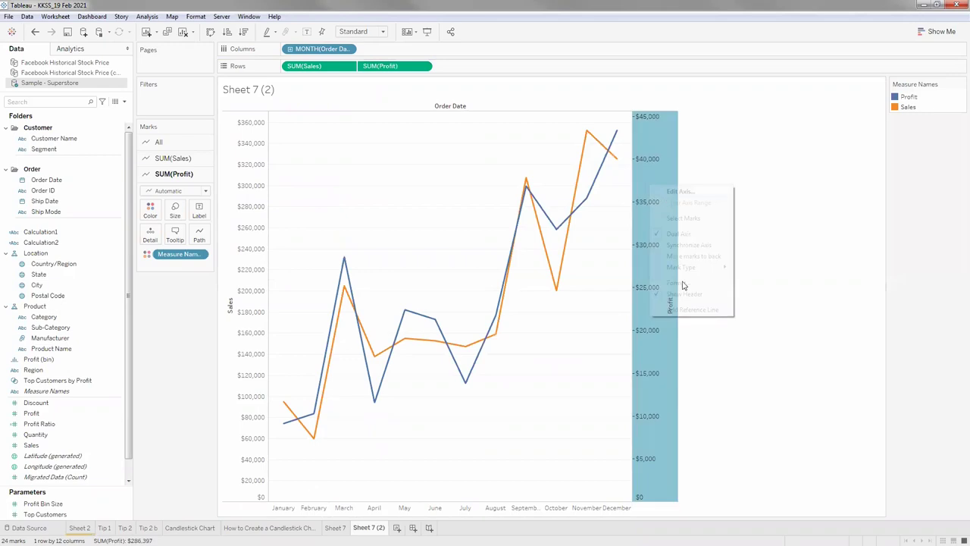
click(686, 246)
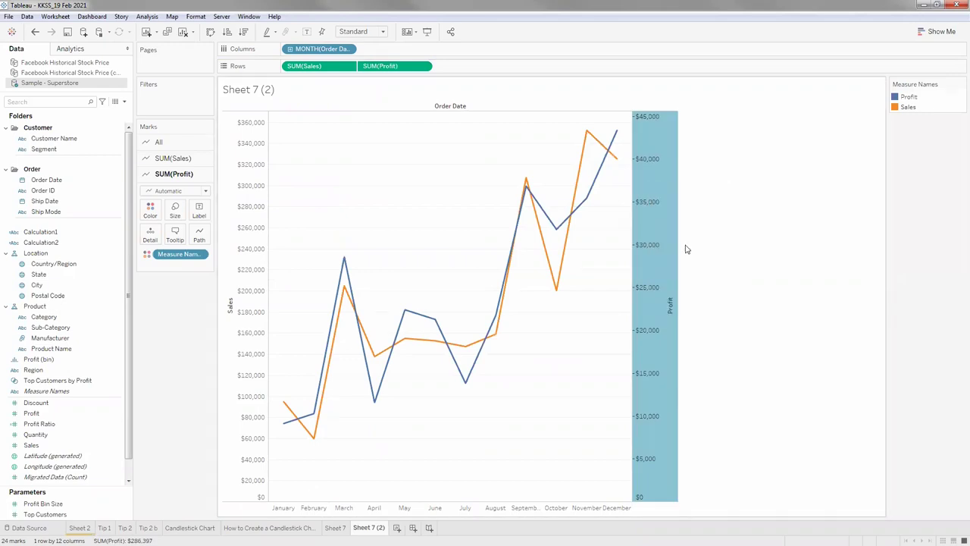
Step: Show mark labels on the Sheet 7 line chart and format them as 12 pt bold orange text
click(343, 527)
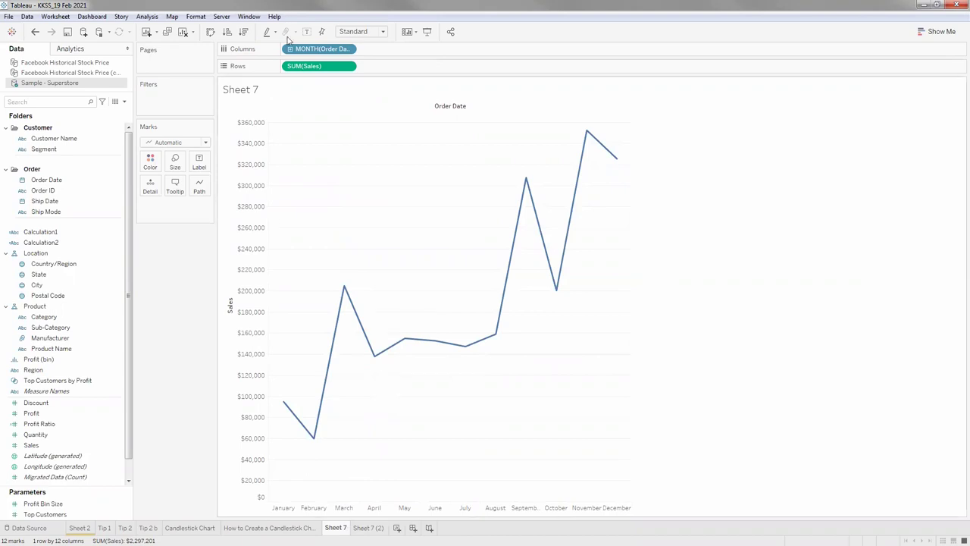
click(200, 161)
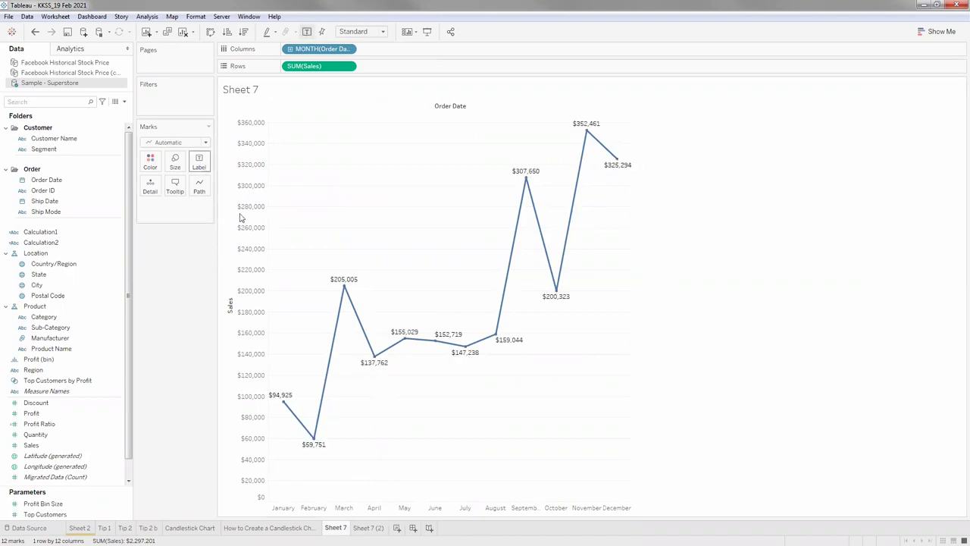
click(288, 228)
click(257, 256)
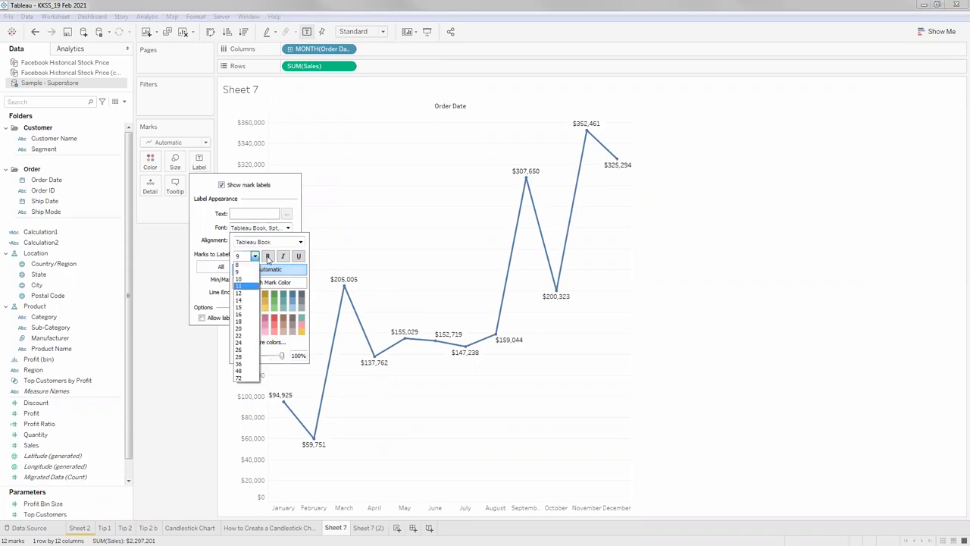
click(239, 293)
click(259, 297)
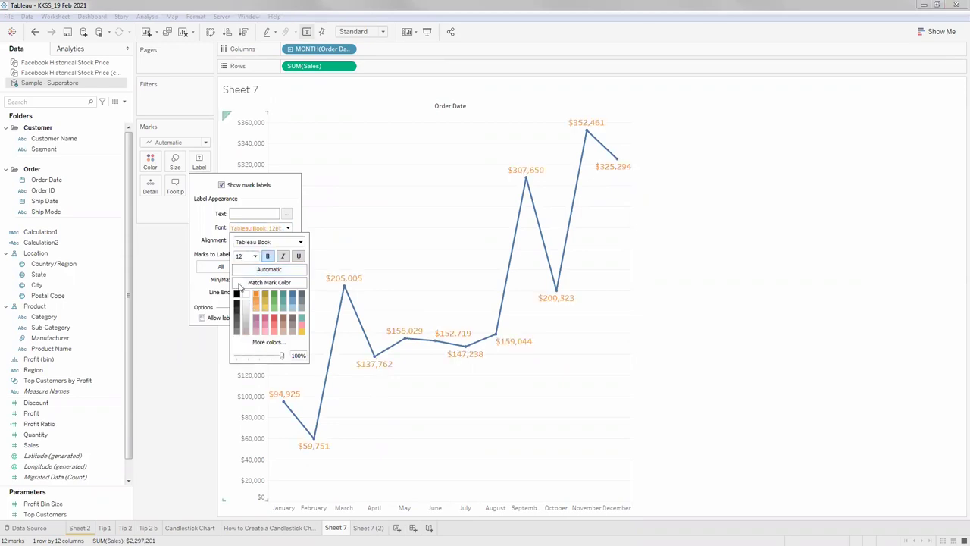
Step: Format the Sales axis text on Sheet 7 in bold orange
key(Escape)
right_click(261, 235)
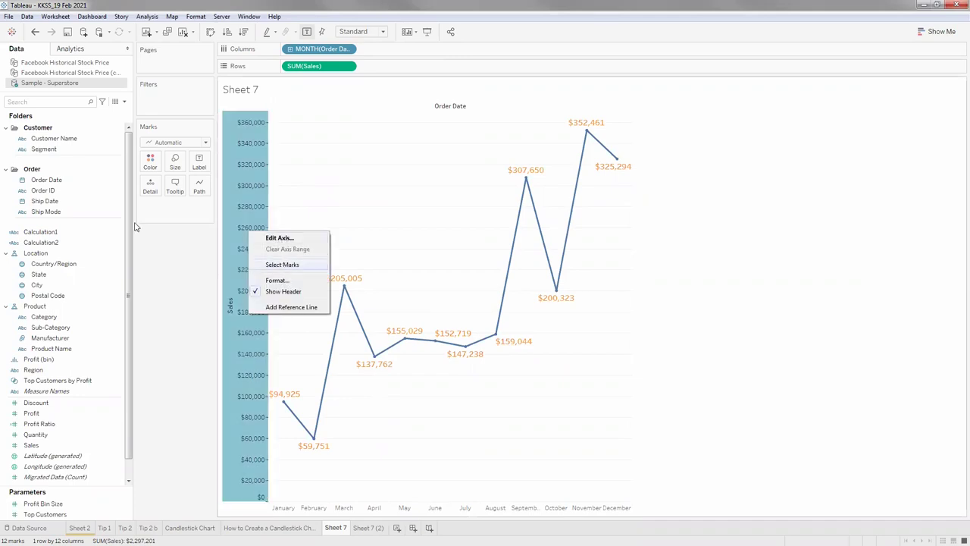
click(284, 280)
click(121, 112)
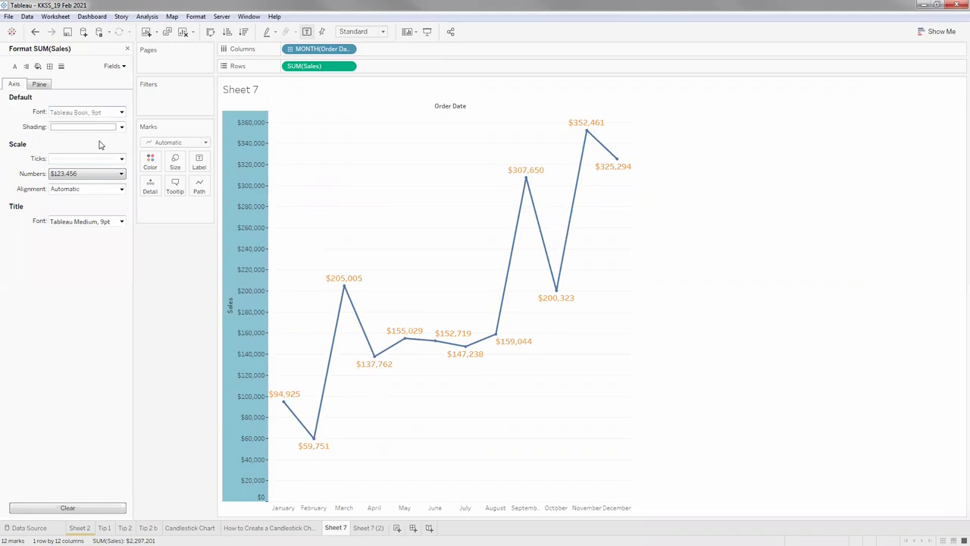
click(77, 162)
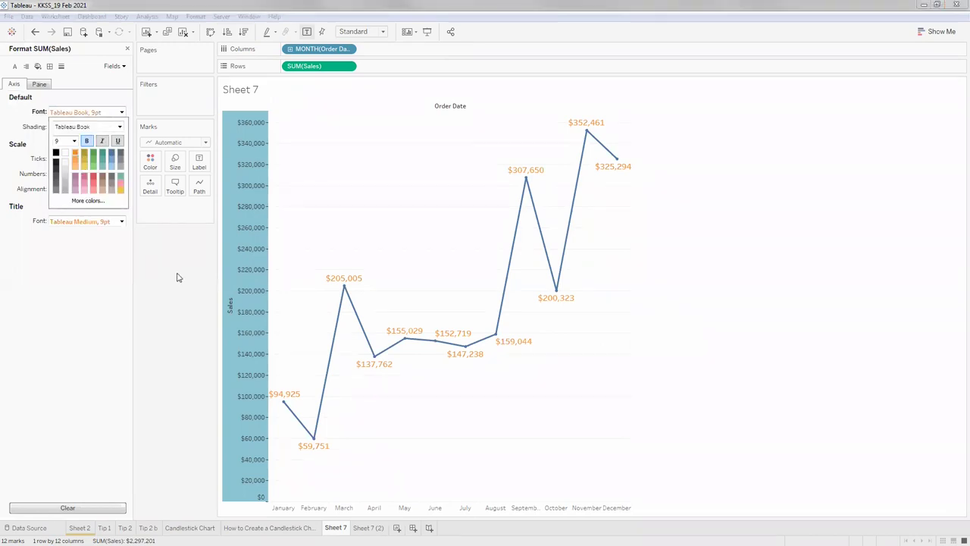
click(368, 214)
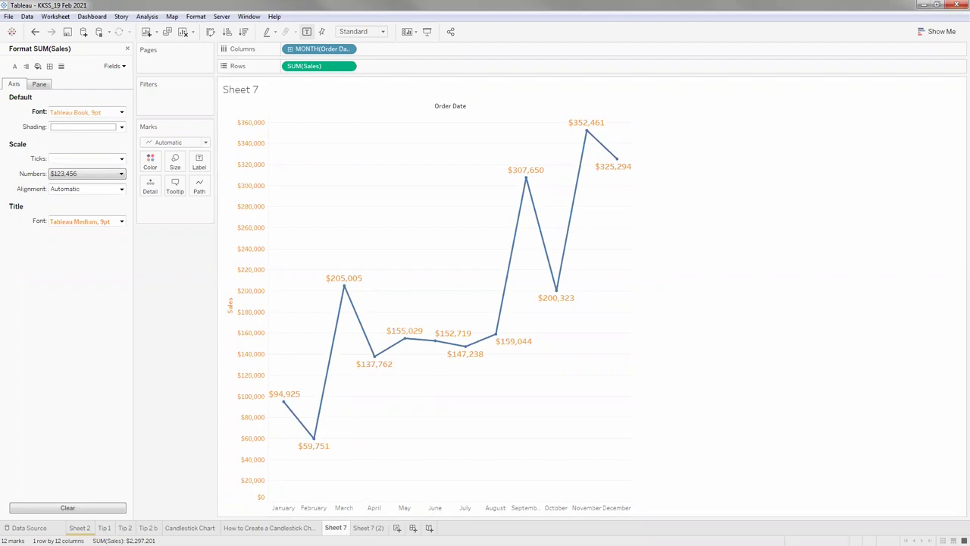
Step: Copy the formatting of Sheet 7 and paste it onto Sheet 7 (2)
right_click(338, 529)
click(365, 495)
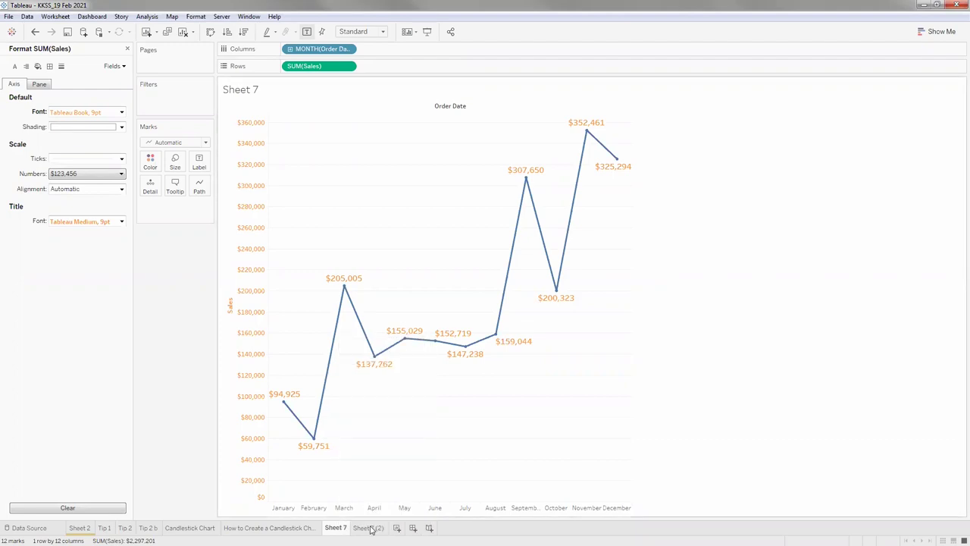
click(372, 529)
right_click(371, 528)
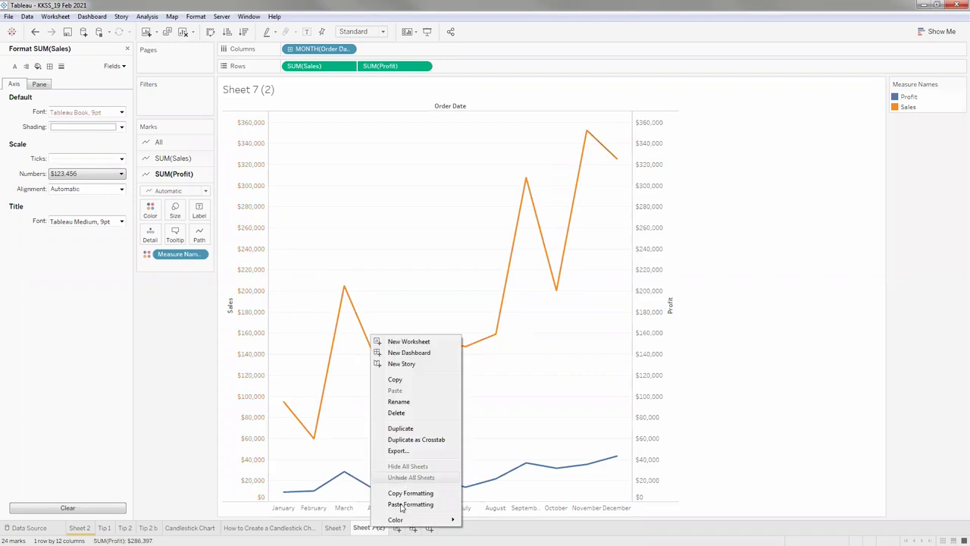
click(407, 504)
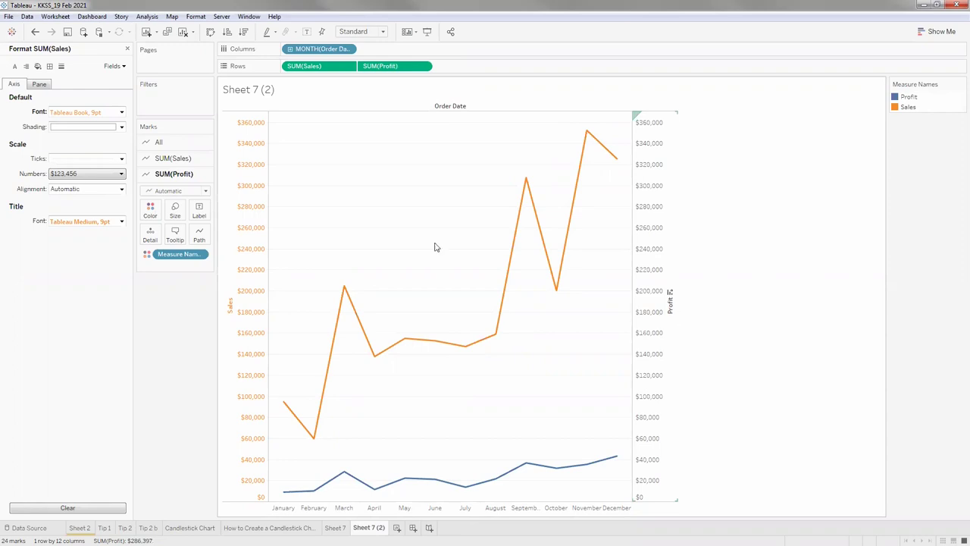
Step: Show mark labels on the Sheet 7 (2) dual-axis chart and paste the formatting copied from Sheet 7 onto it again
click(306, 32)
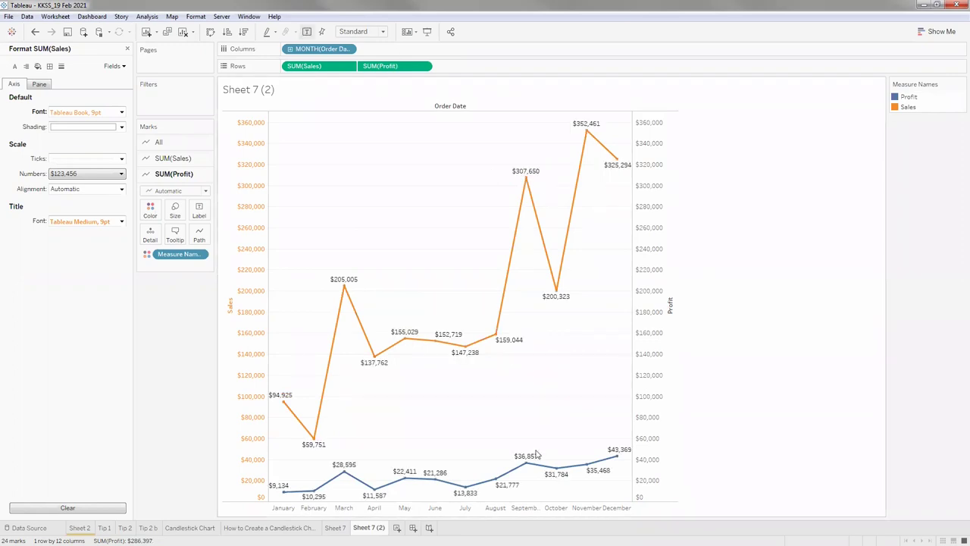
click(335, 528)
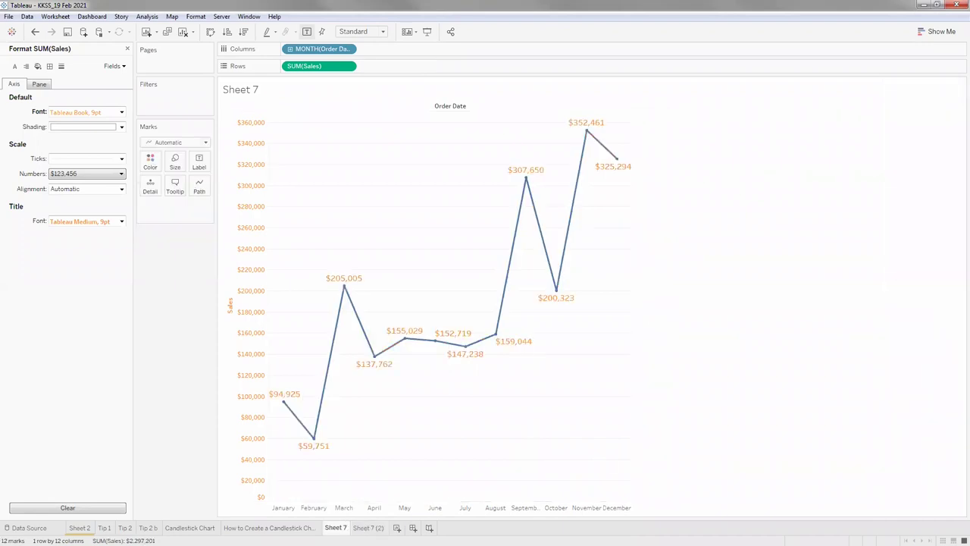
right_click(336, 528)
click(361, 493)
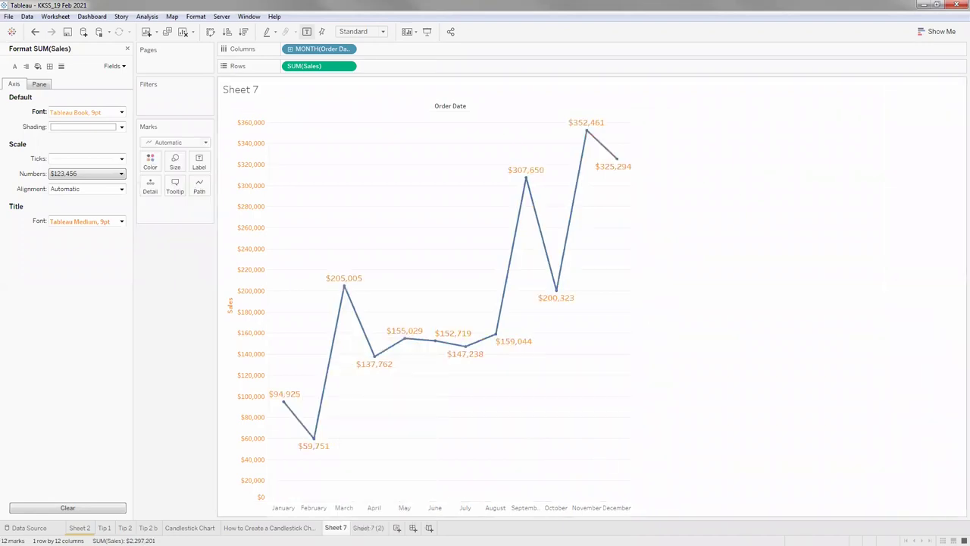
click(367, 527)
right_click(367, 527)
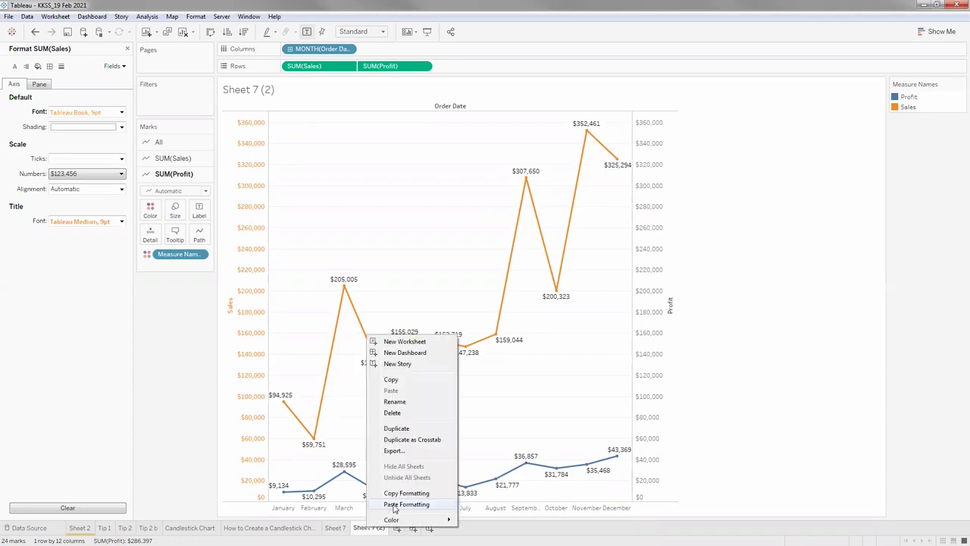
click(395, 504)
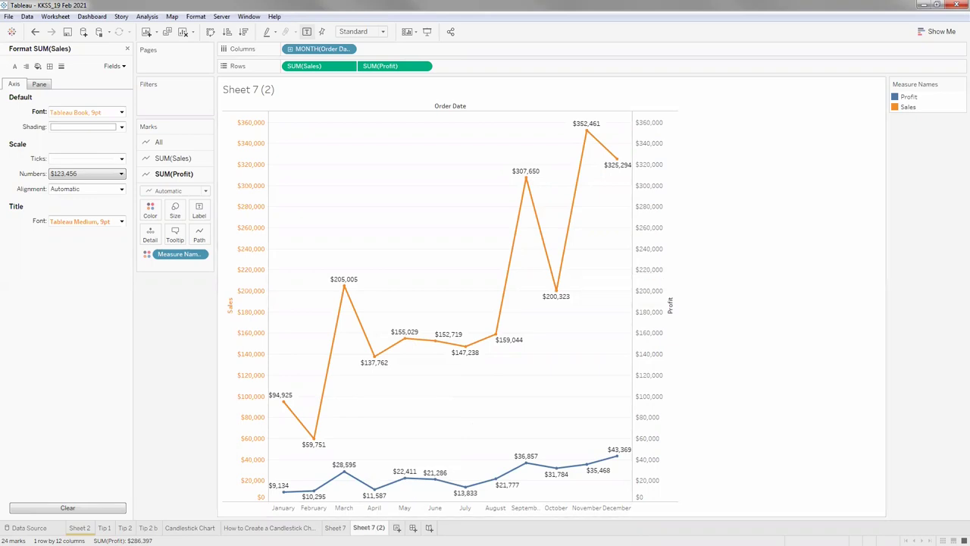
right_click(366, 529)
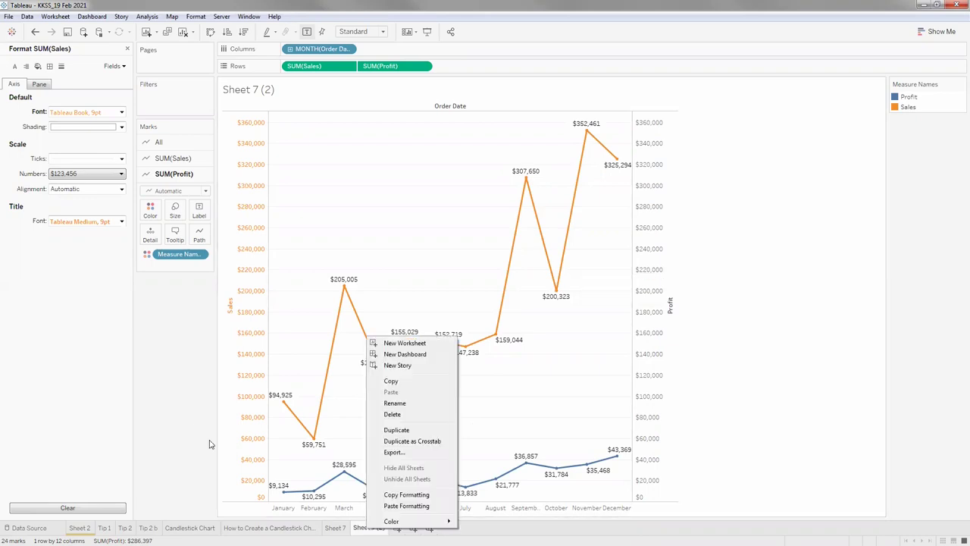
click(212, 396)
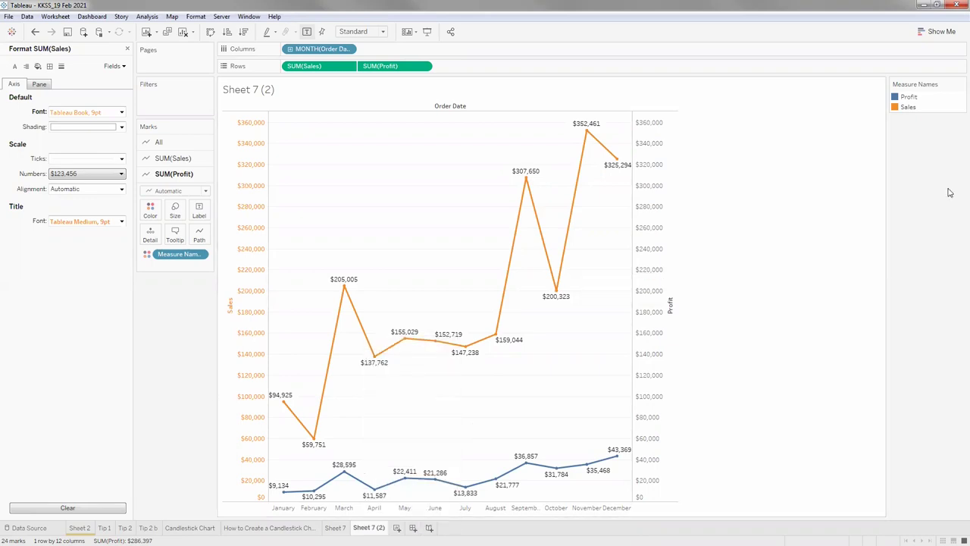
click(126, 48)
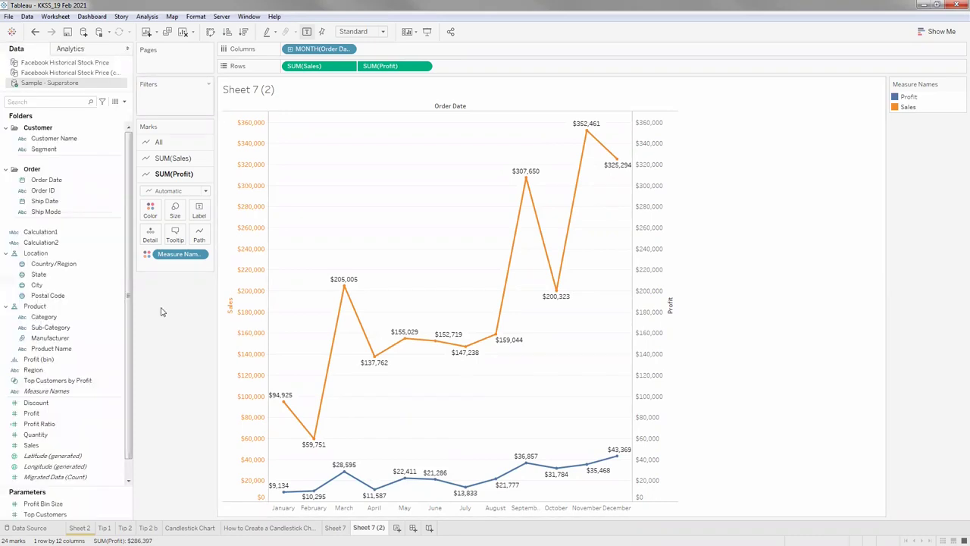
click(41, 296)
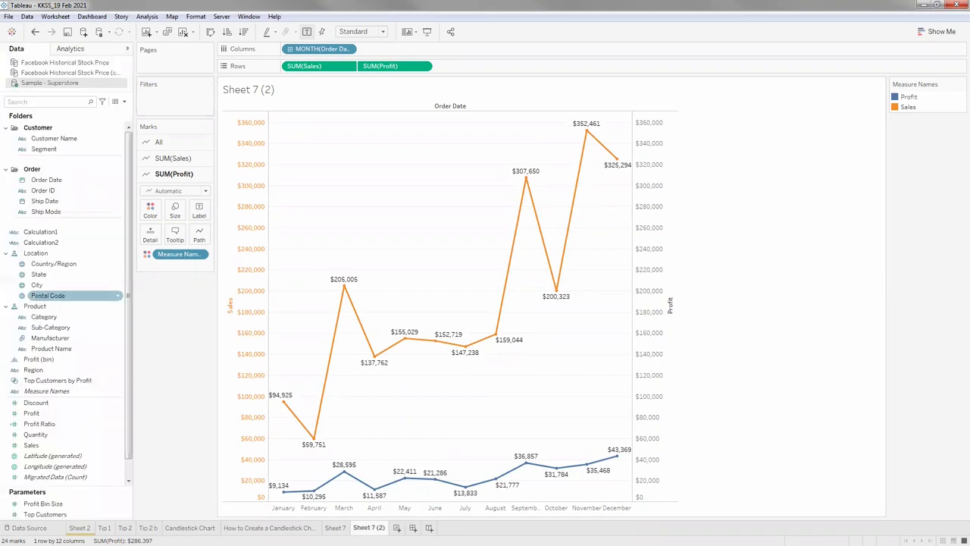
click(118, 140)
click(139, 108)
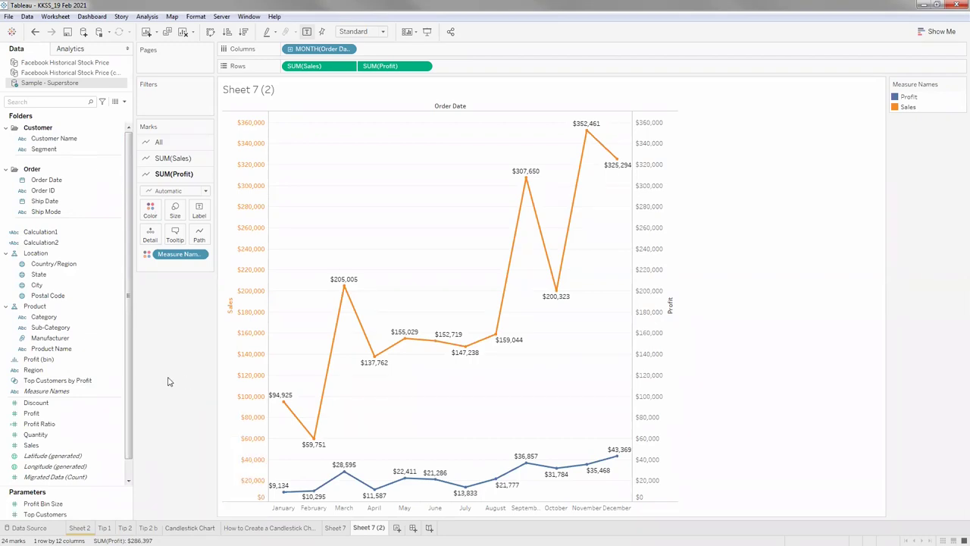
click(118, 257)
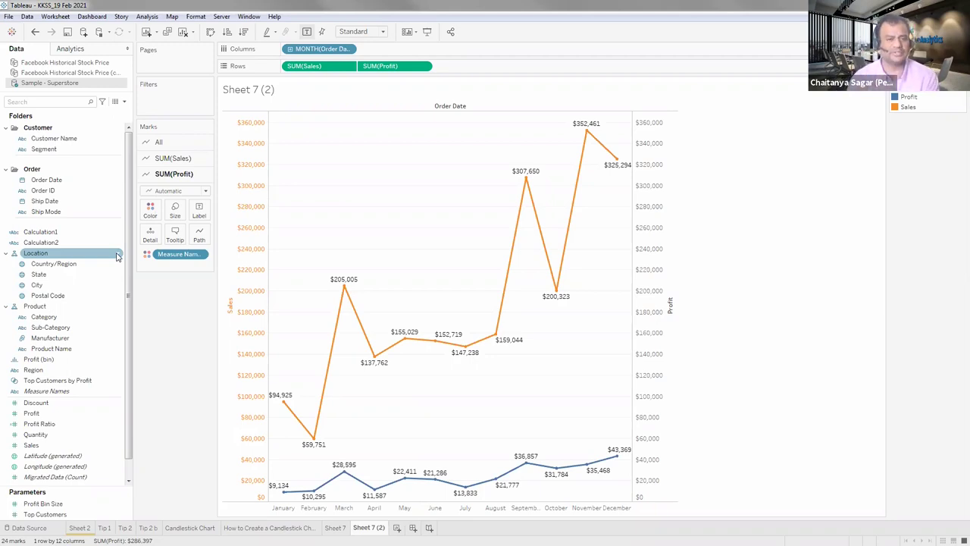
click(209, 425)
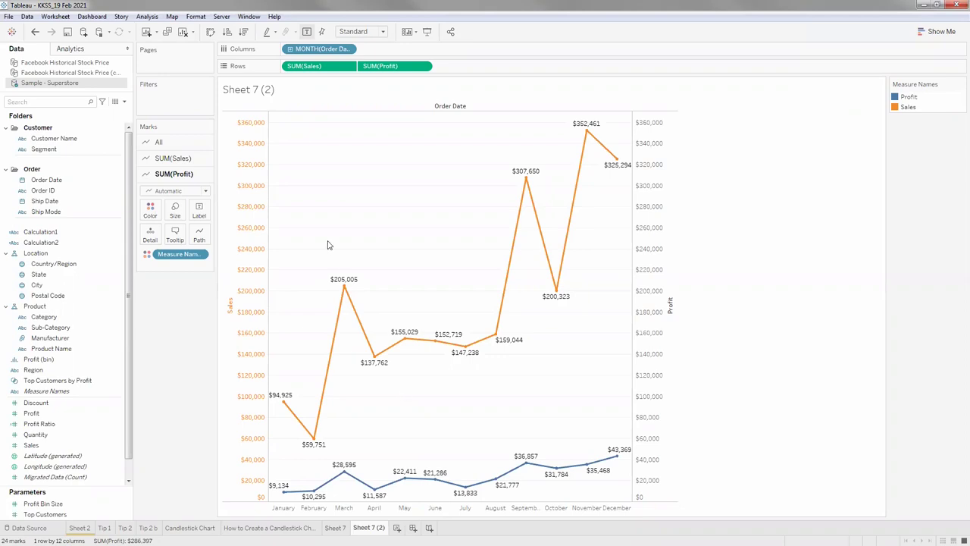
Step: Switch back to the Sheet 7 worksheet to view its formatted line chart
key(ctrl+shift+Tab)
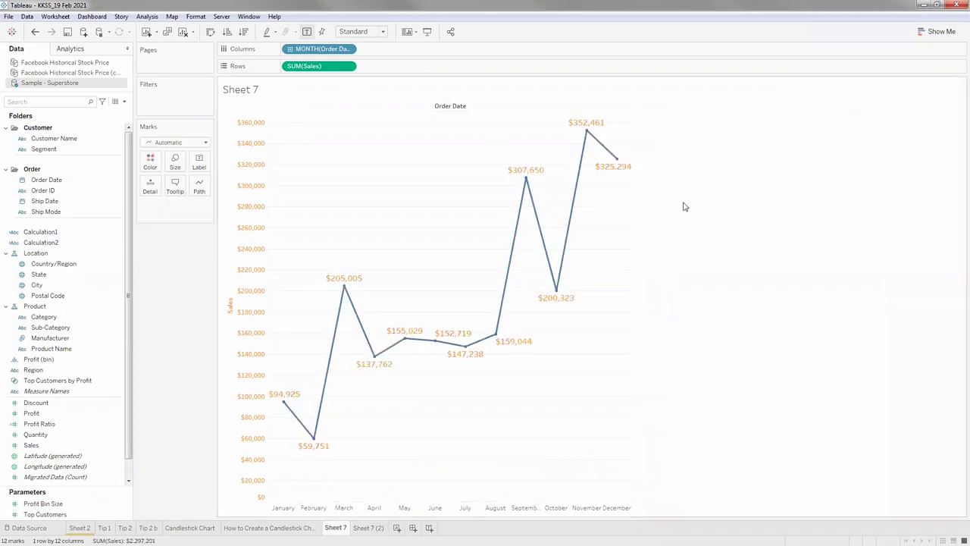